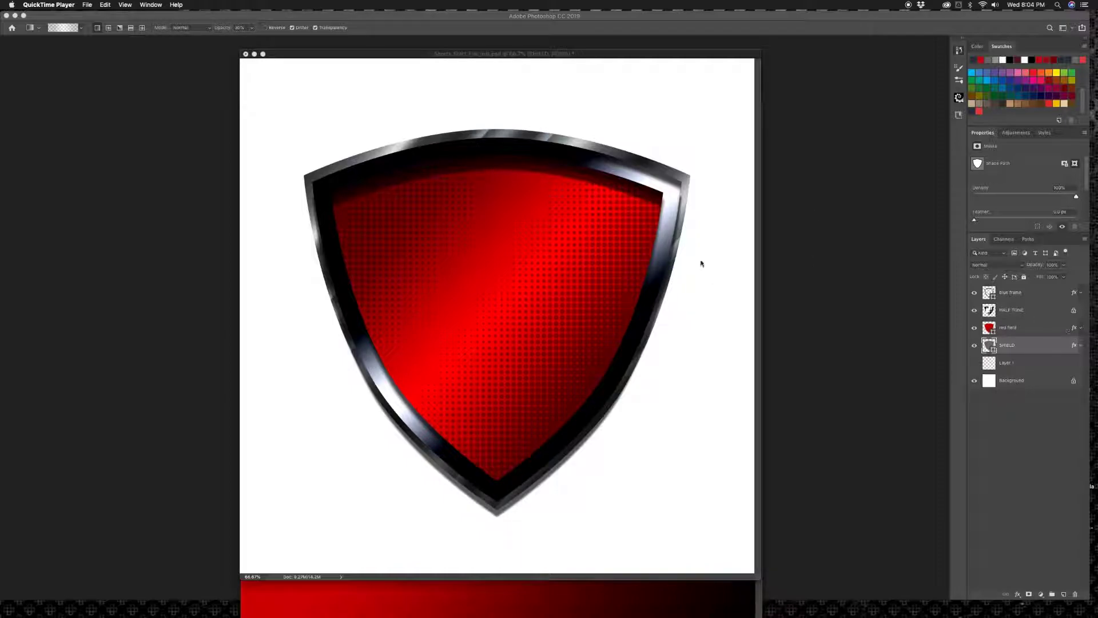
- In the shield document, add an empty layer named 'plate' above Layer 1
left_click(442, 598)
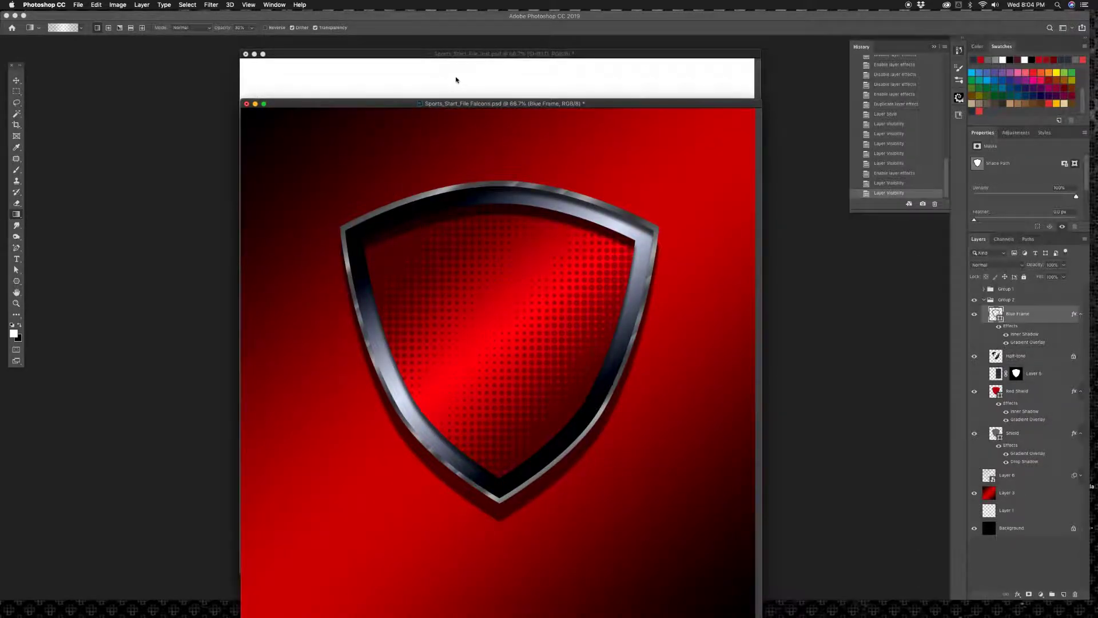
left_click(456, 80)
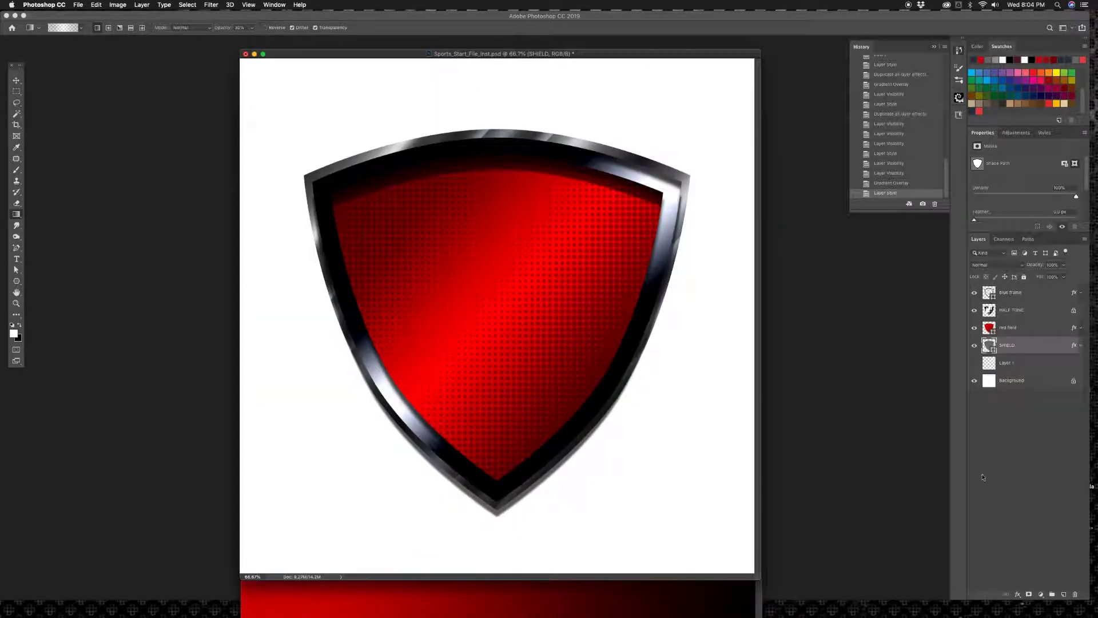
left_click(1025, 363)
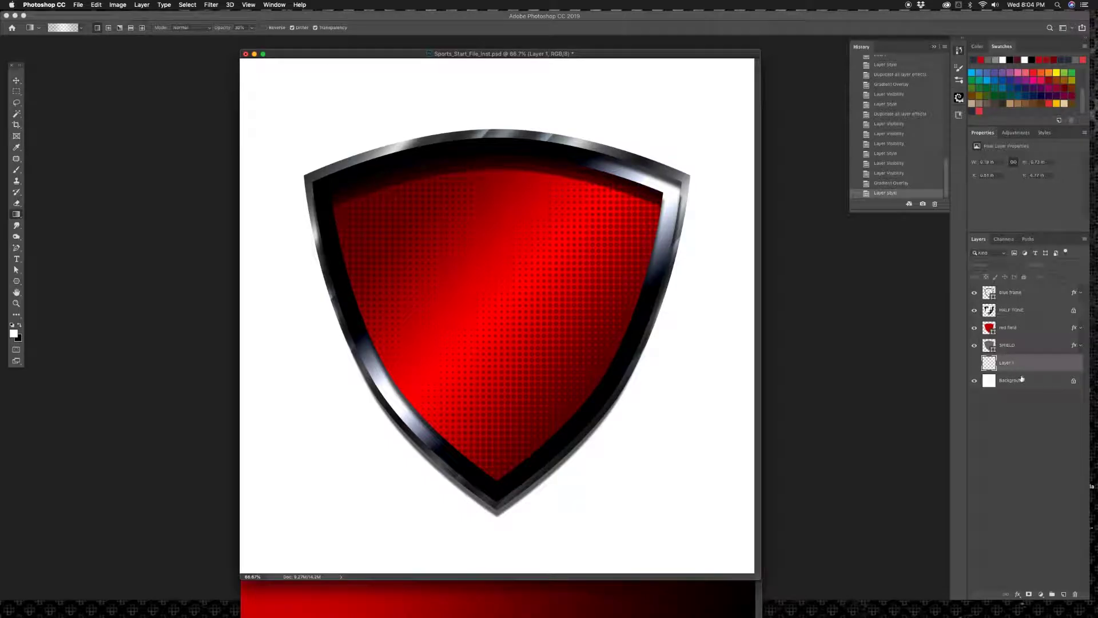
left_click(1063, 593)
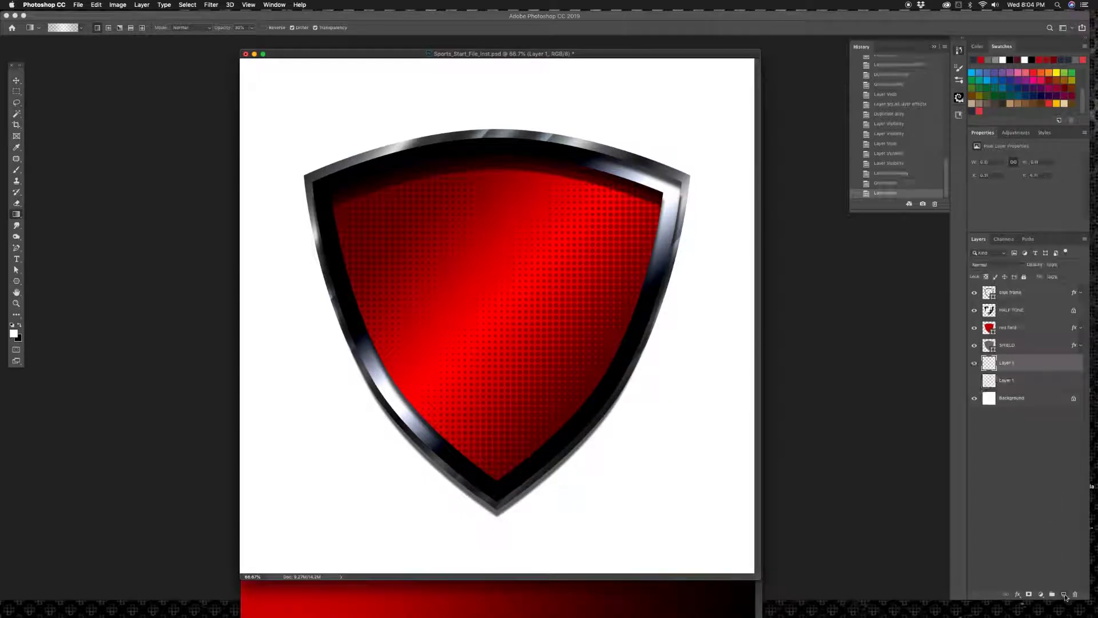
double_click(1007, 363)
type("plate")
key("Return")
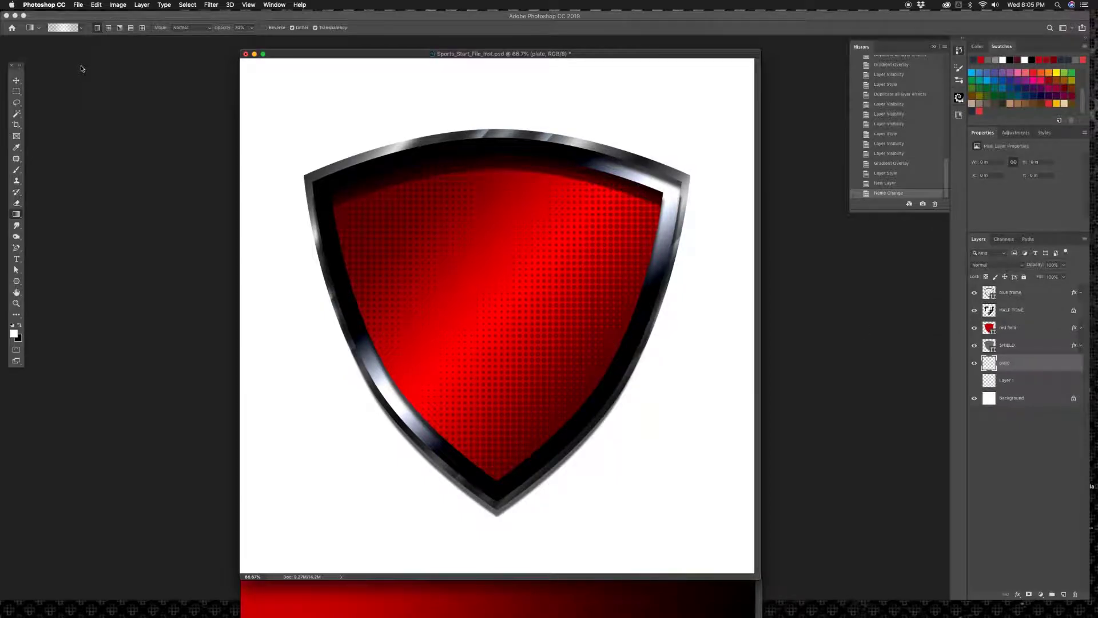
- Open the Gradient Editor for the Gradient tool, starting from the Black, White preset
key("g")
left_click(63, 28)
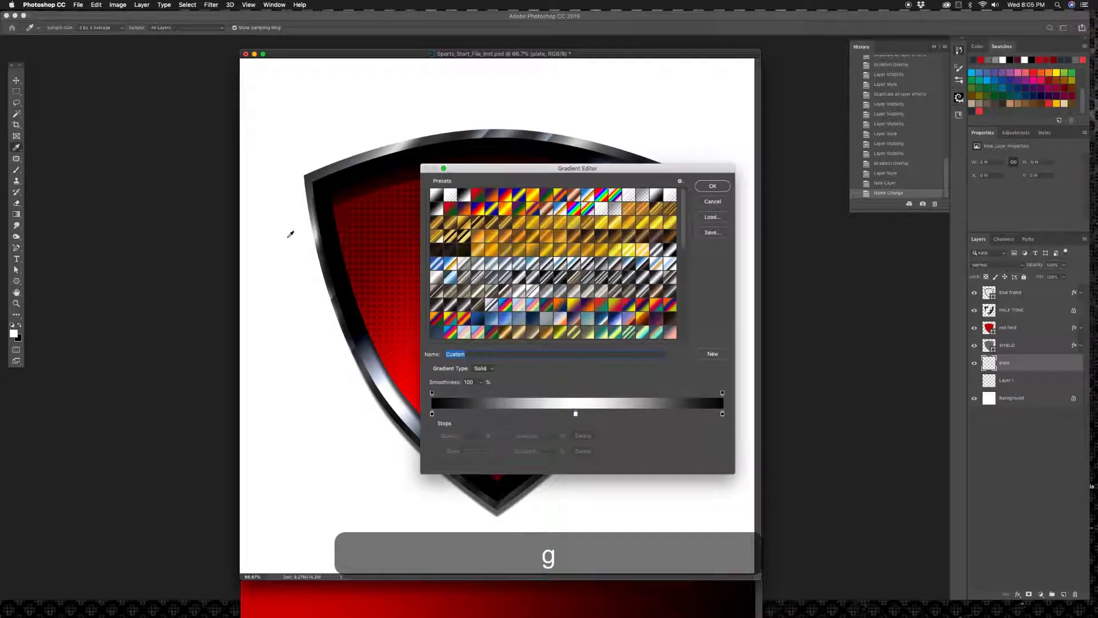
left_click(464, 196)
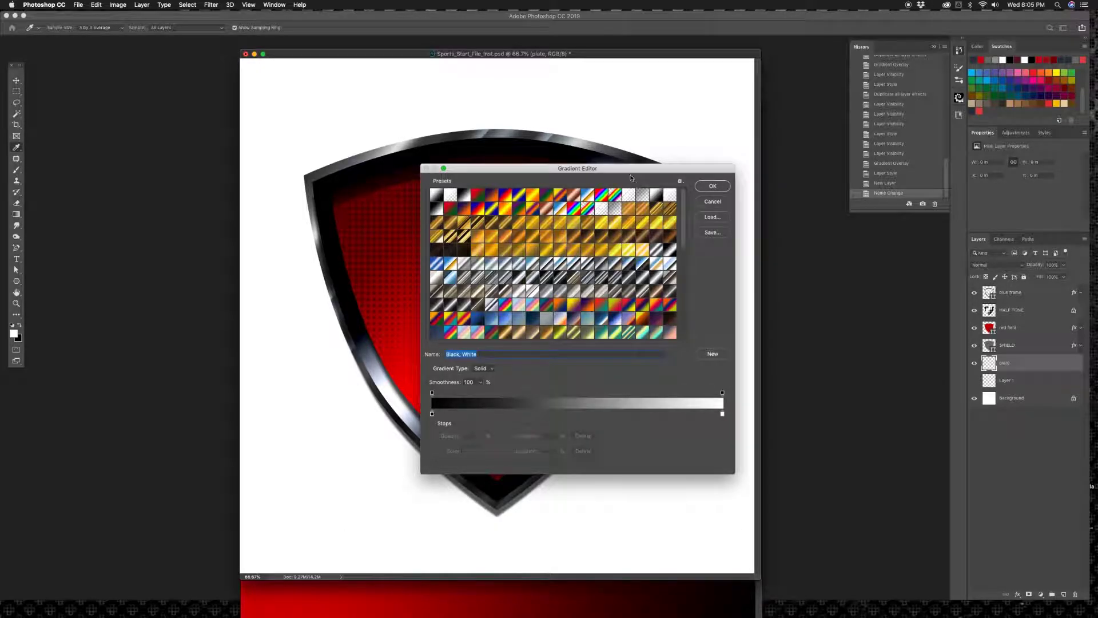
left_click_drag(624, 172, 698, 72)
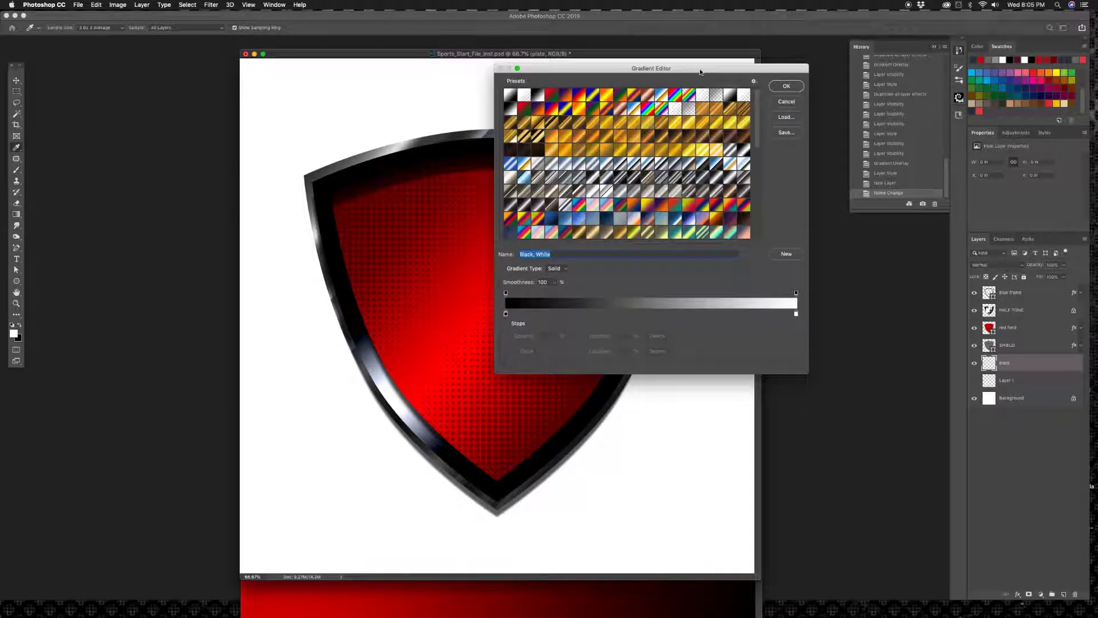
left_click(786, 102)
key("g")
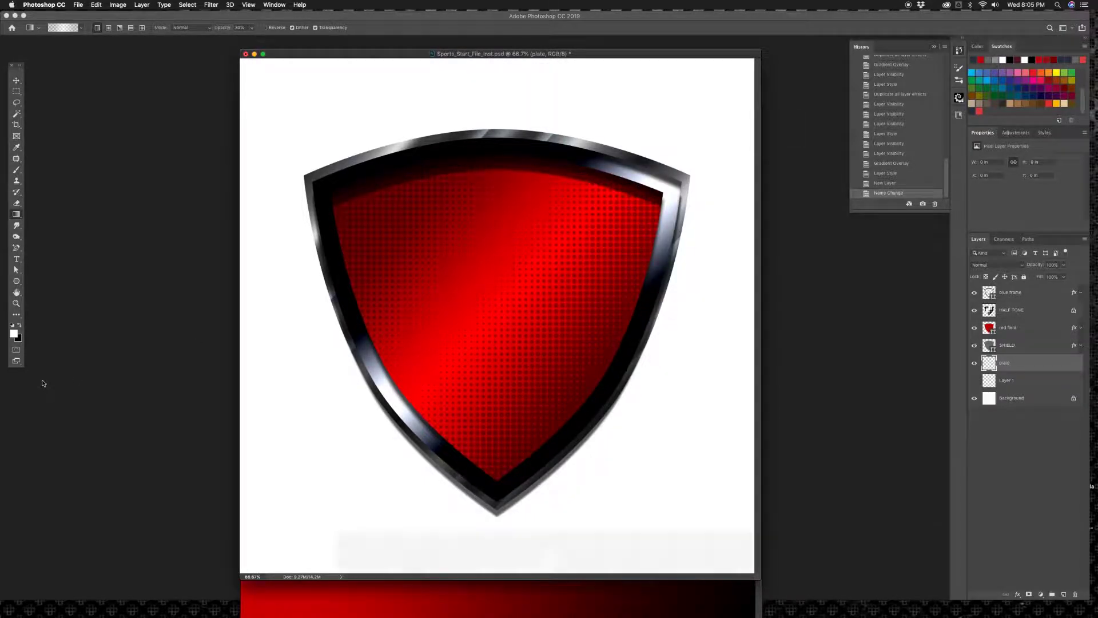
left_click(65, 29)
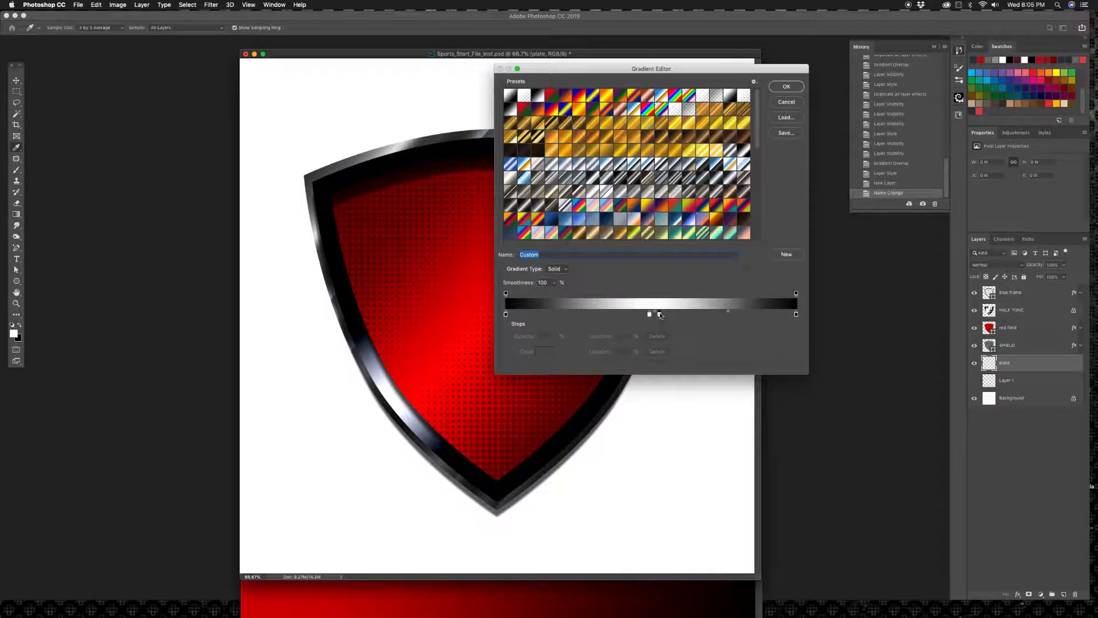
left_click(659, 314)
left_click_drag(659, 314, 670, 286)
- Recolour the 50% middle stop to bright red #d10000 sampled from the shield, giving black-red-black
left_click(650, 315)
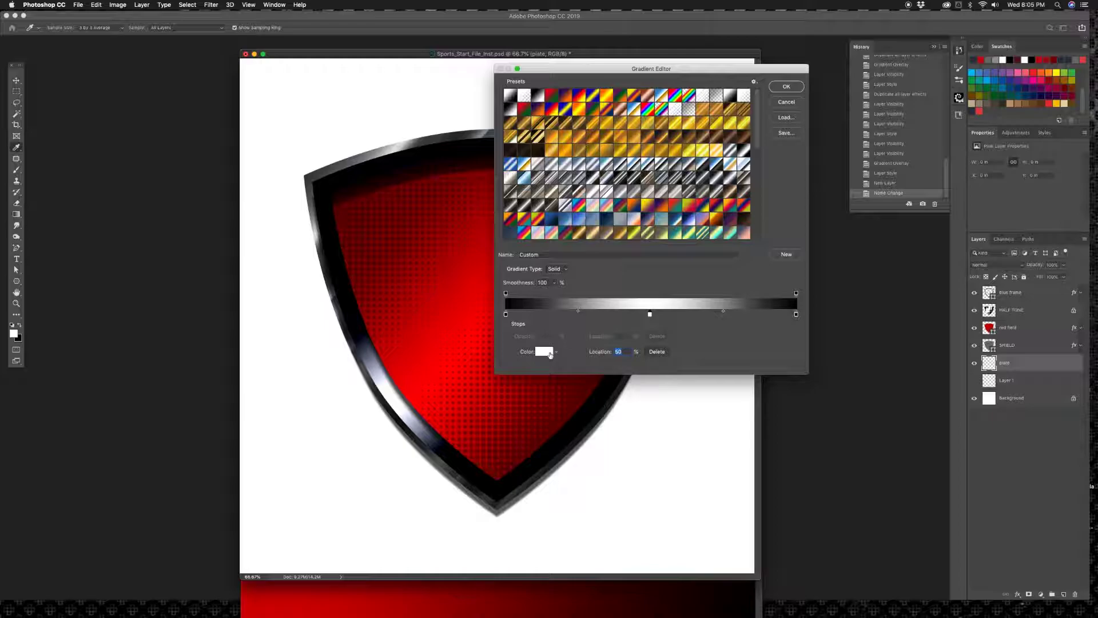
left_click(549, 352)
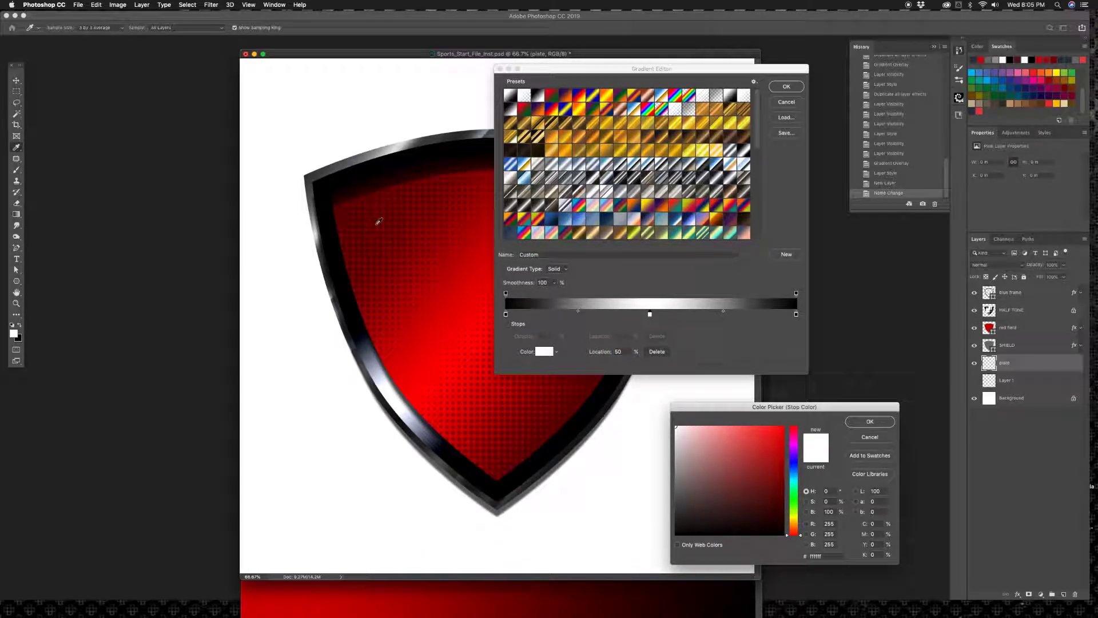
left_click(378, 221)
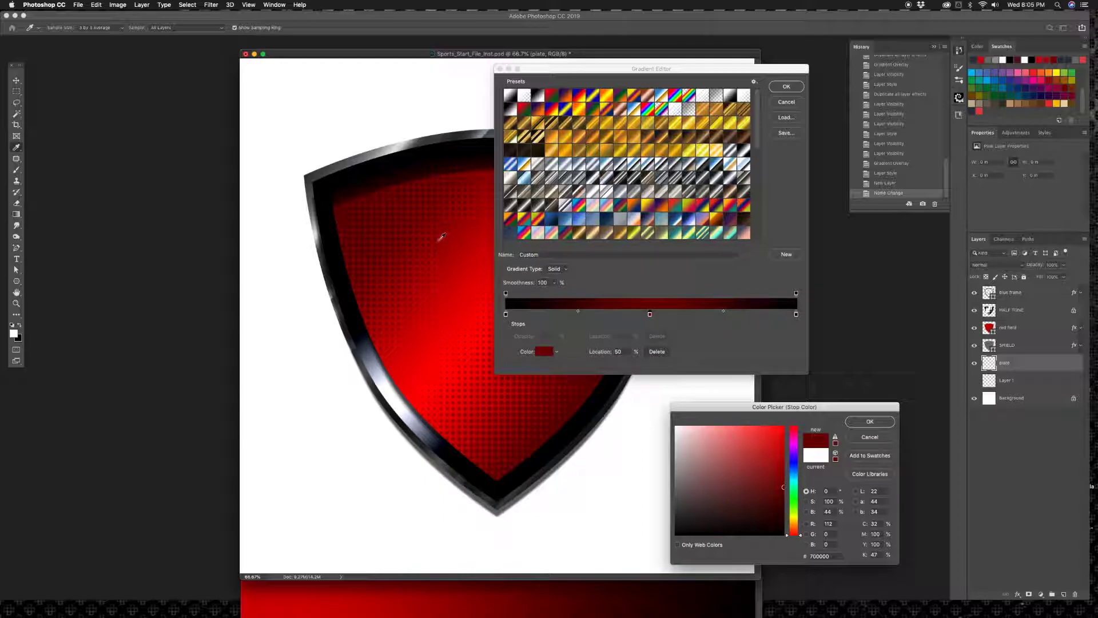
left_click(446, 238)
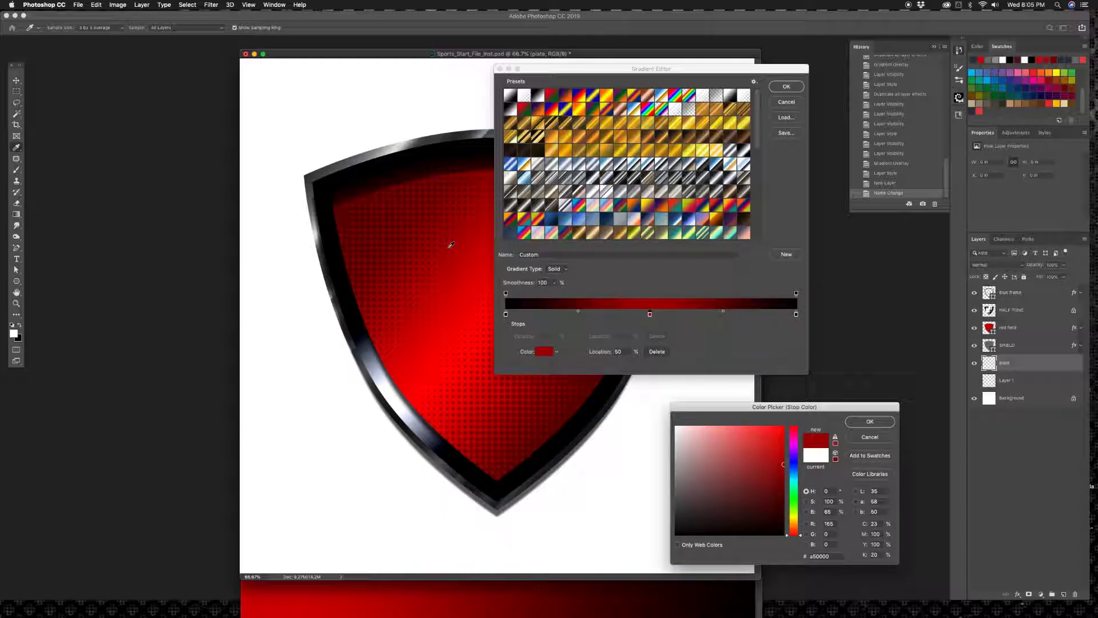
left_click(472, 264)
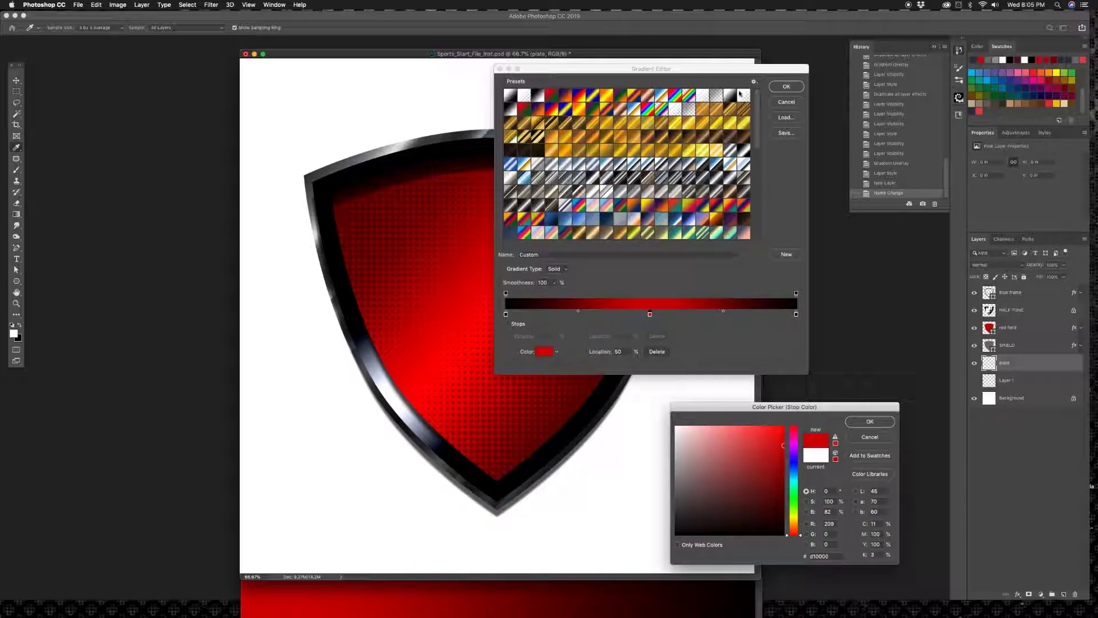
left_click(880, 423)
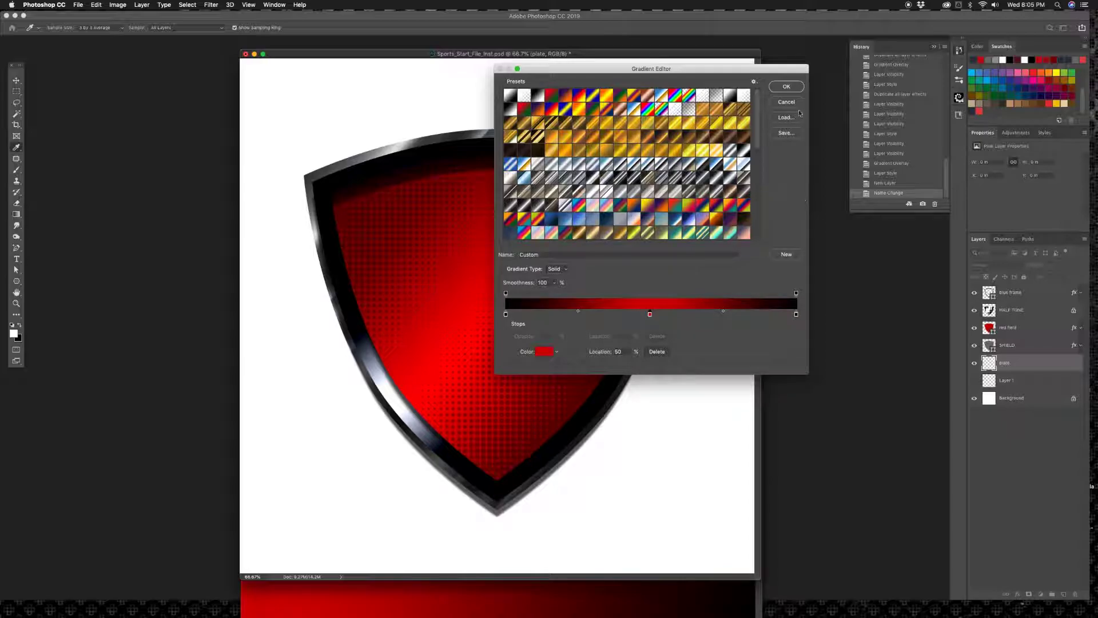
left_click(787, 87)
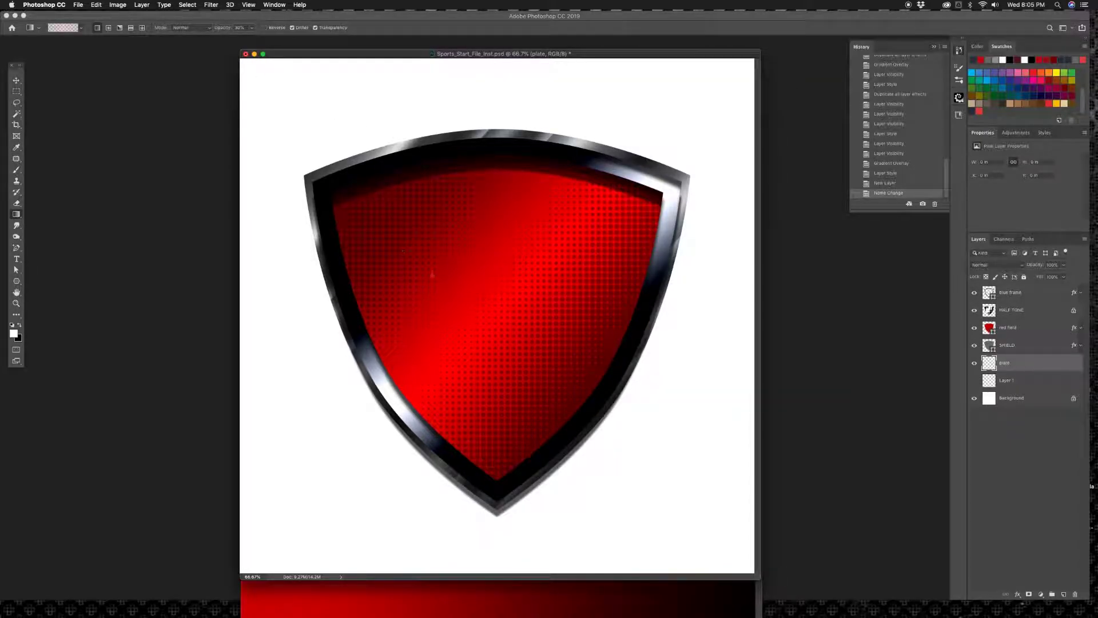
- Redo plate's diagonal gradient at 100% opacity, then show Group 1 in the Falcons file
left_click_drag(254, 75, 745, 563)
key("super+z")
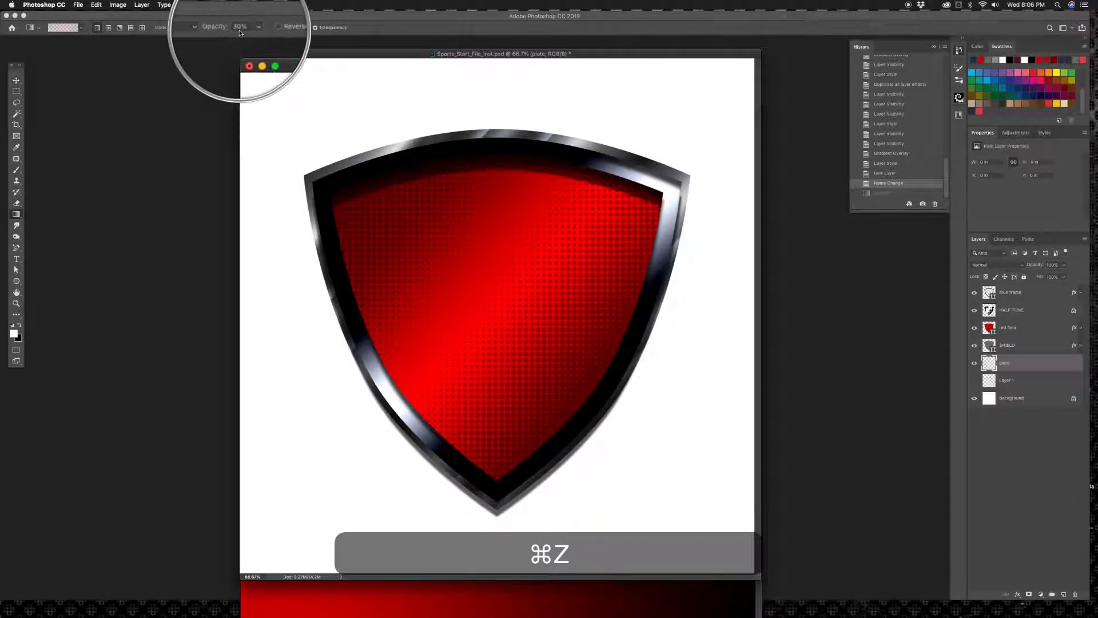
left_click_drag(223, 28, 280, 29)
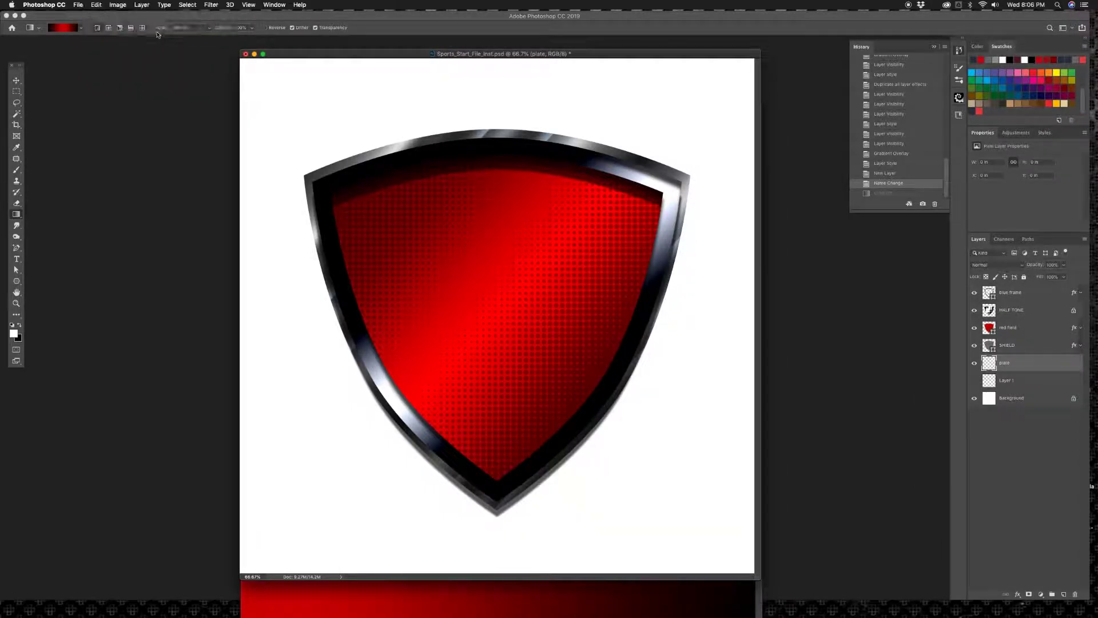
left_click_drag(242, 69, 739, 566)
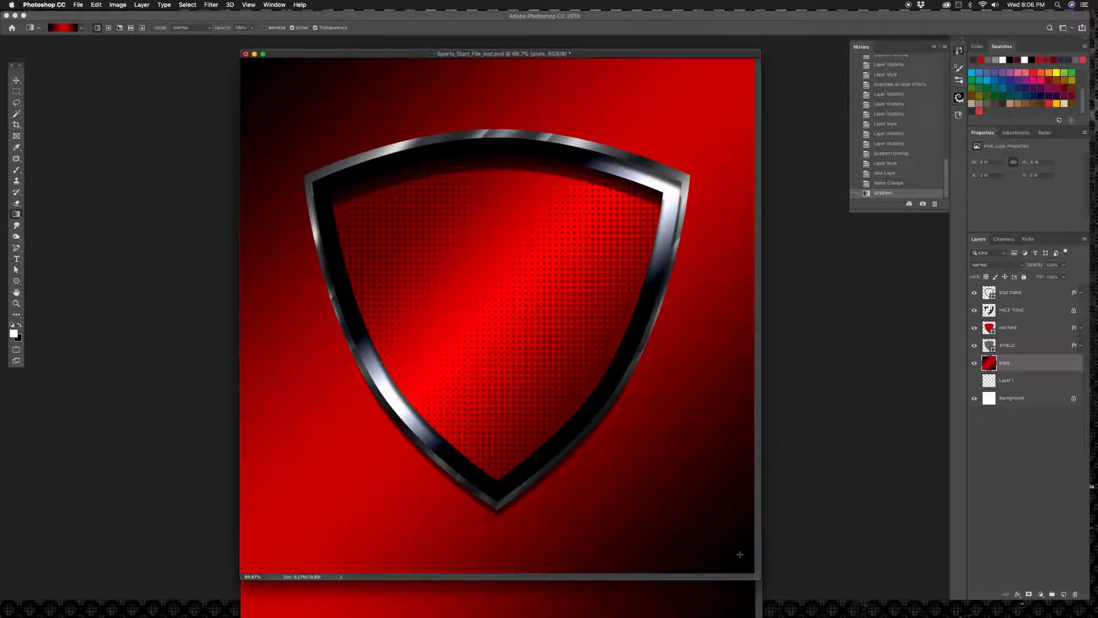
left_click(399, 602)
left_click(974, 290)
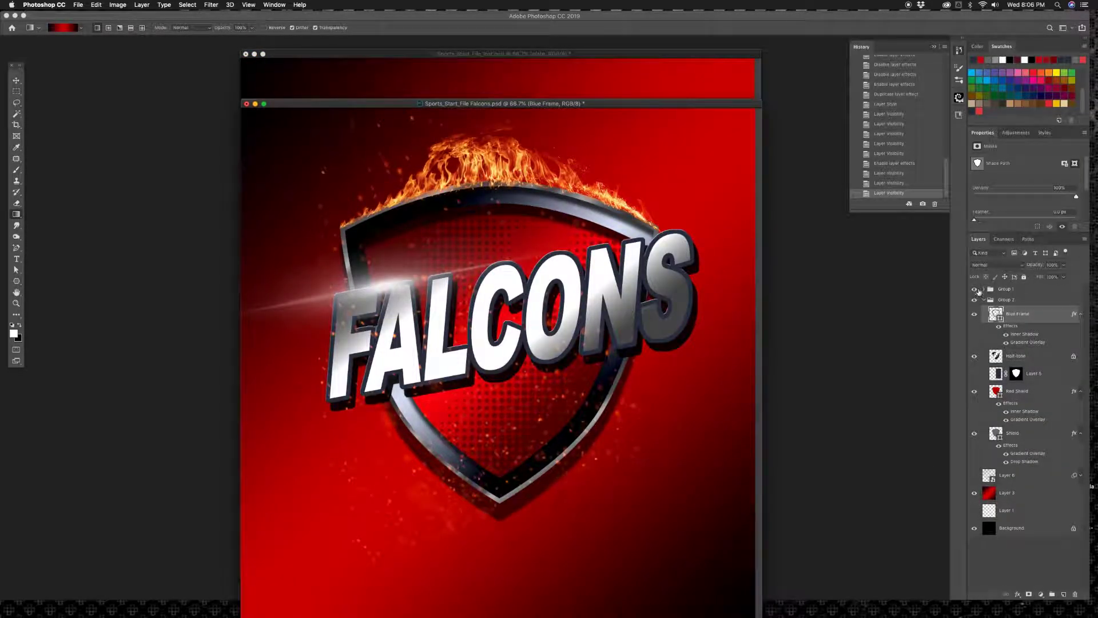
- Expand Group 1 and hide Layers 7 and 8, the fire and lens flare
left_click(982, 290)
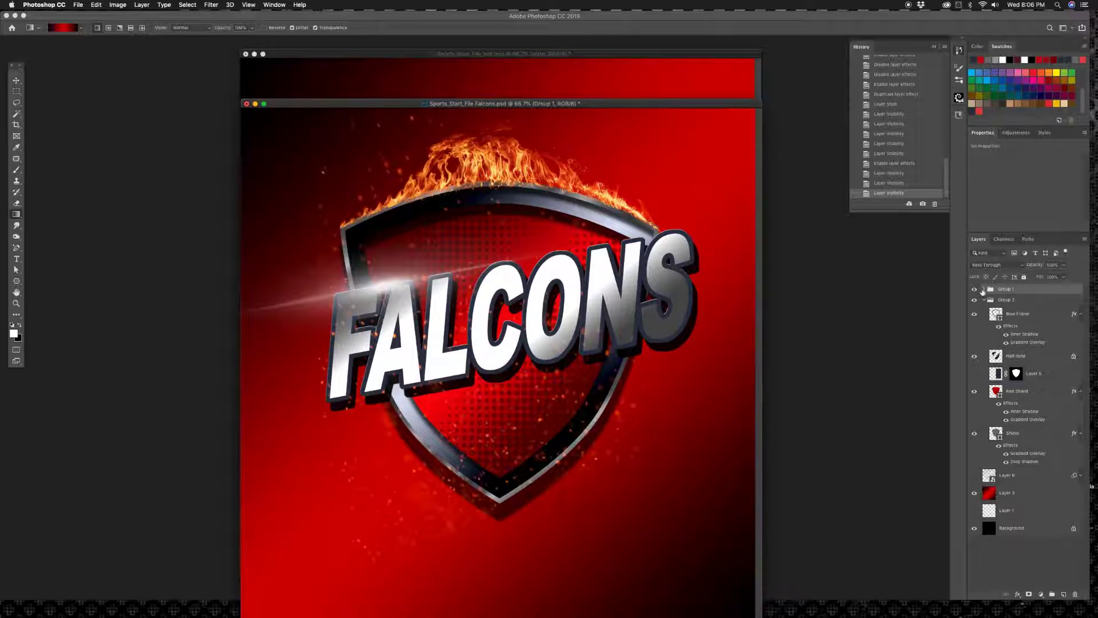
left_click(983, 288)
left_click(975, 338)
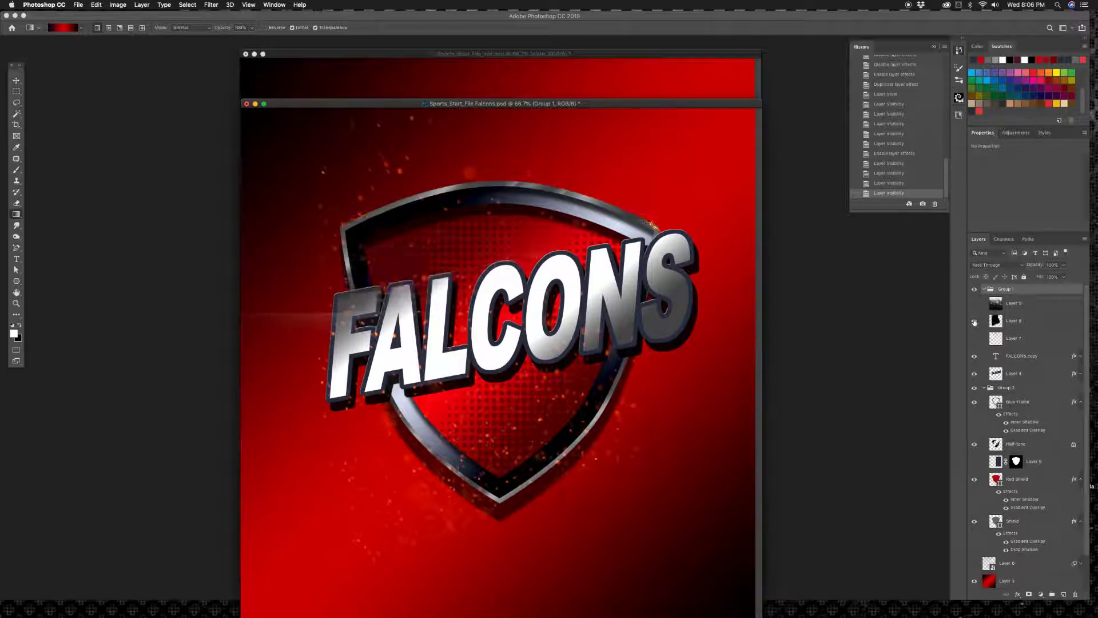
left_click(974, 320)
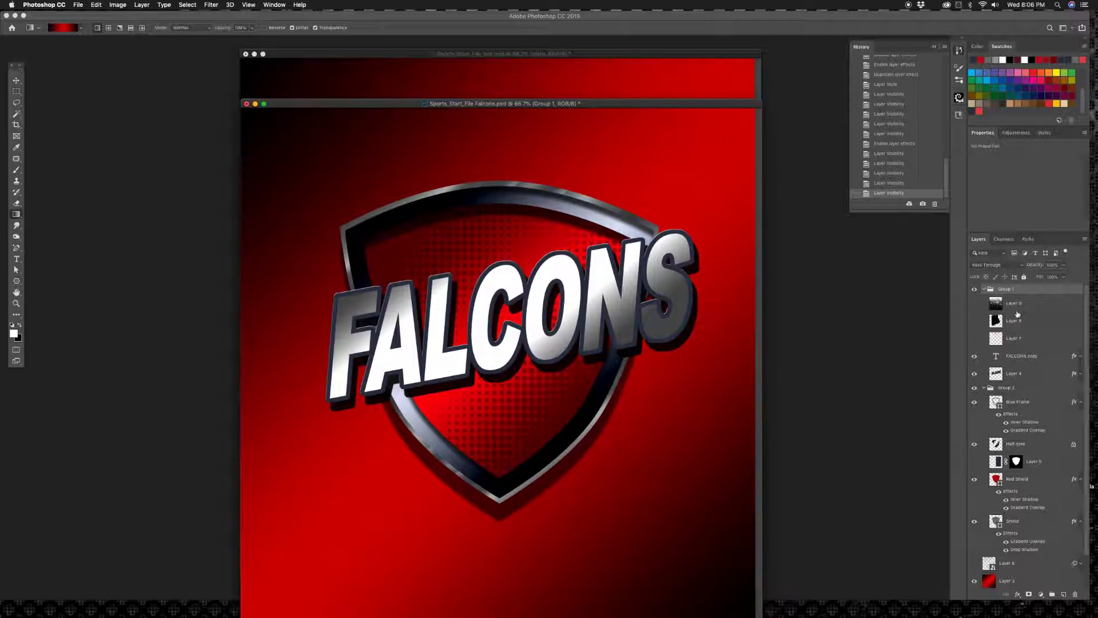
left_click(974, 358)
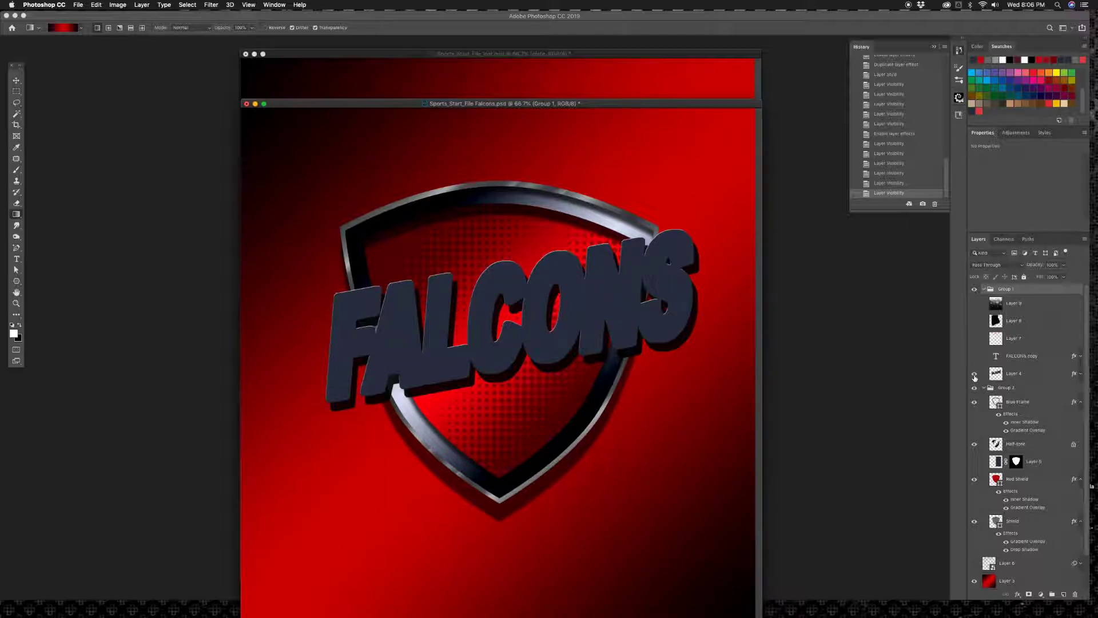
left_click(974, 374)
left_click(974, 374)
left_click(974, 355)
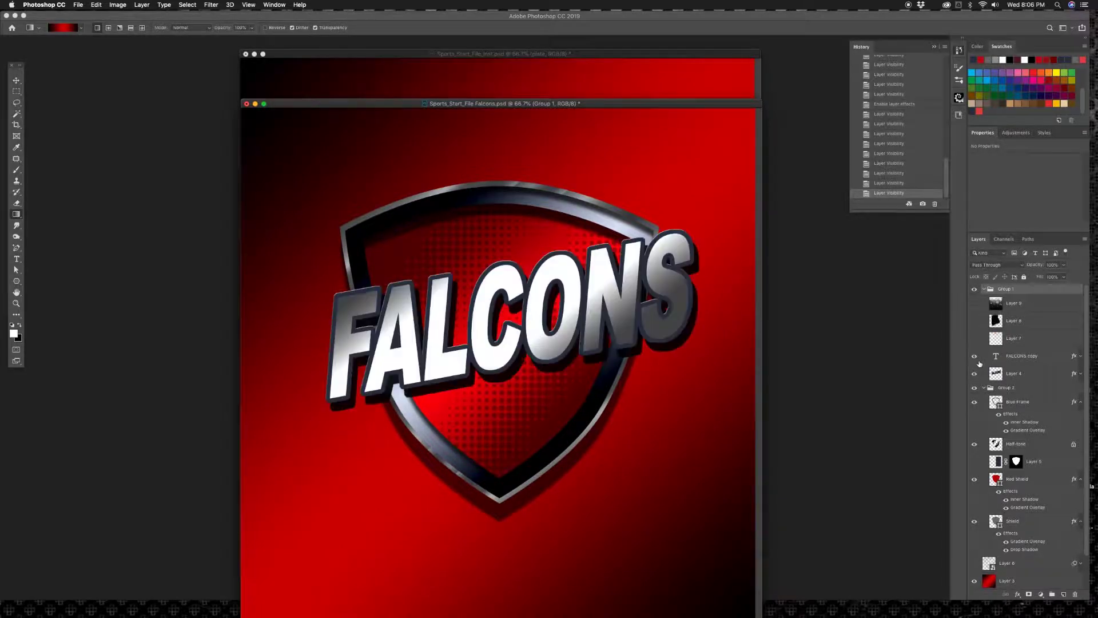
- Add a white 'MONARCH' text layer at the lower left of the shield canvas
left_click(350, 80)
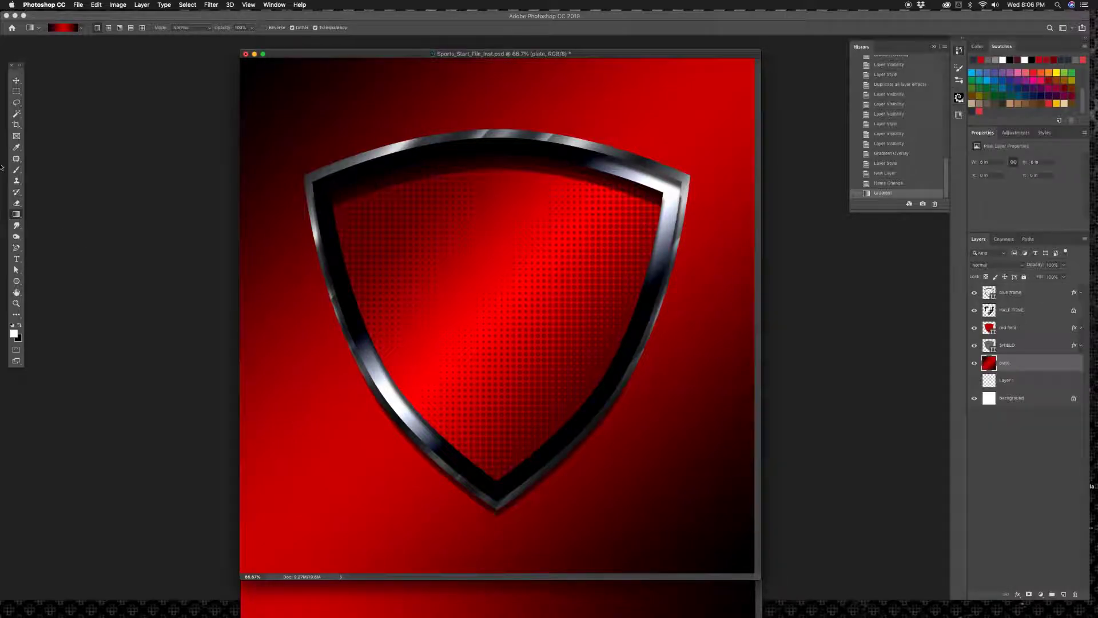
key("t")
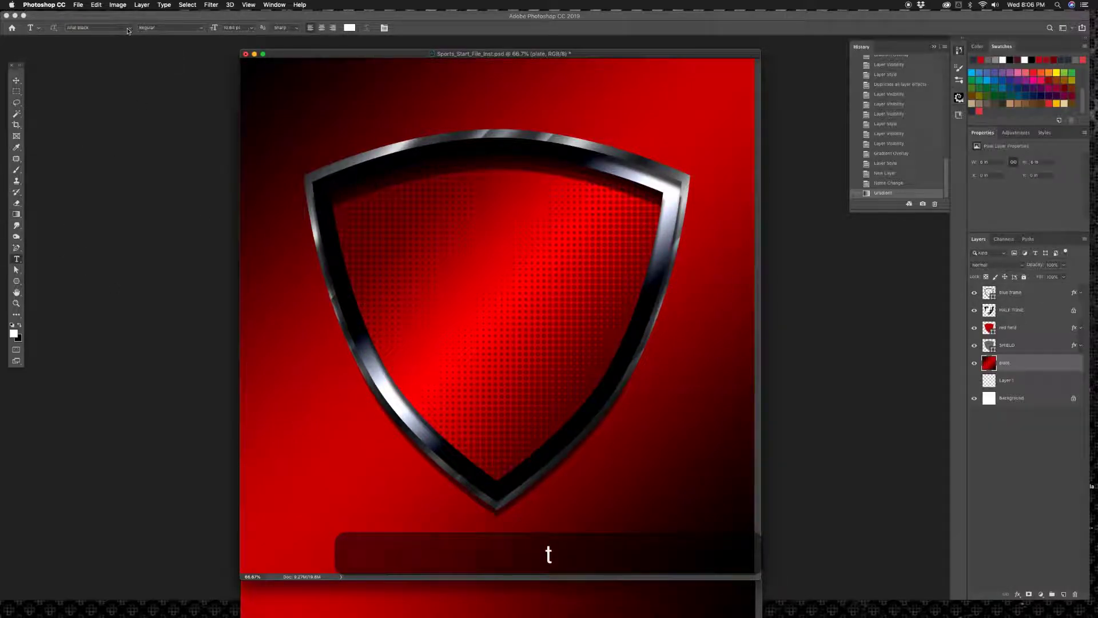
left_click(320, 483)
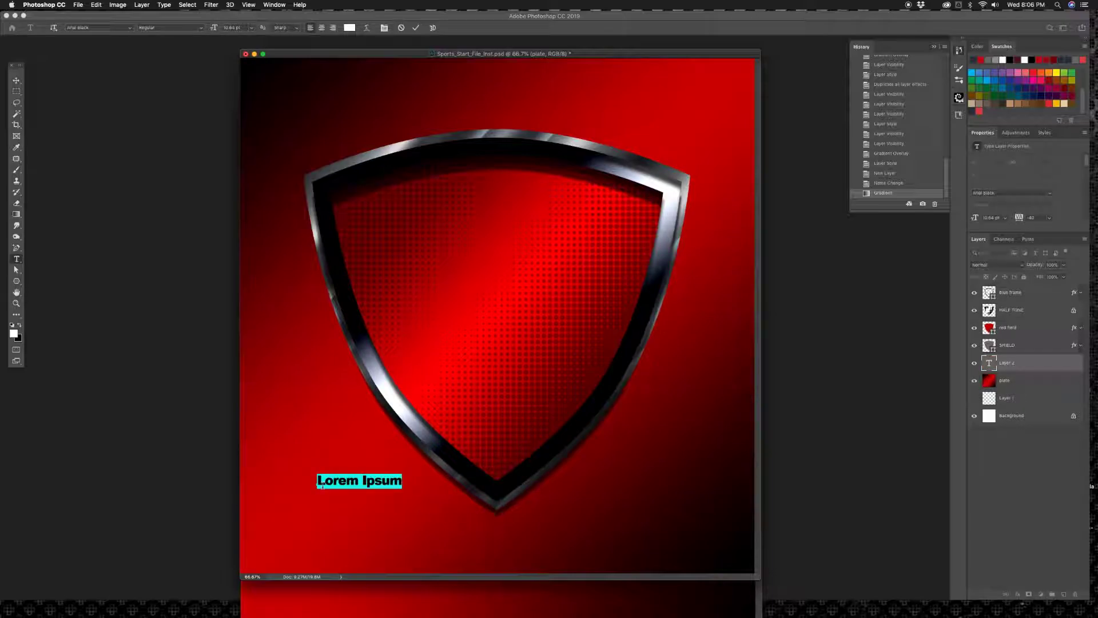
type("MONARCH")
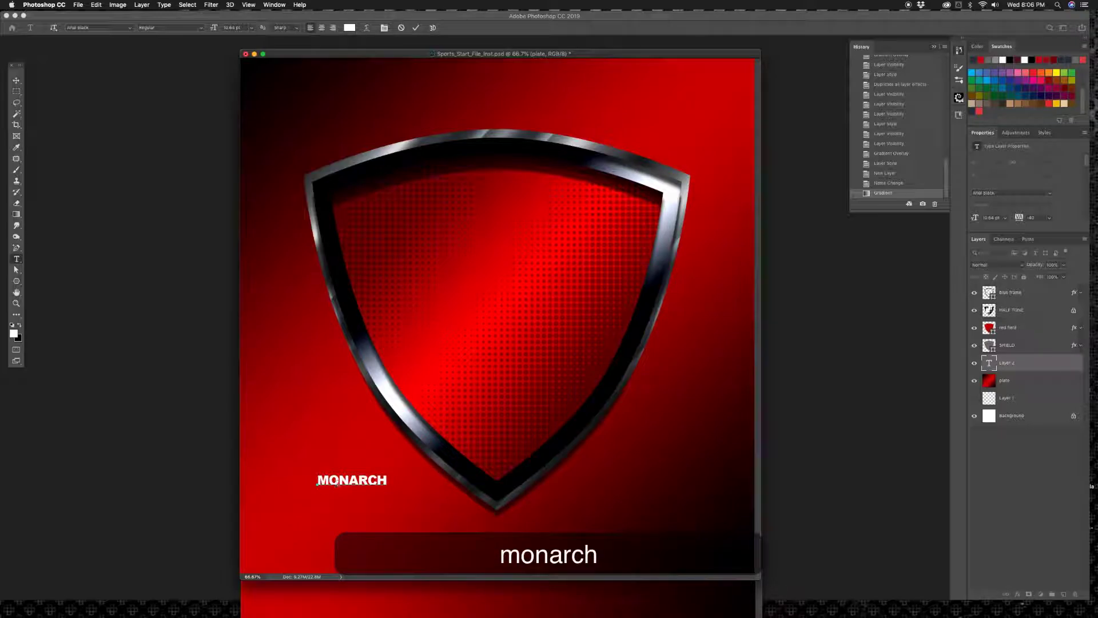
left_click(16, 81)
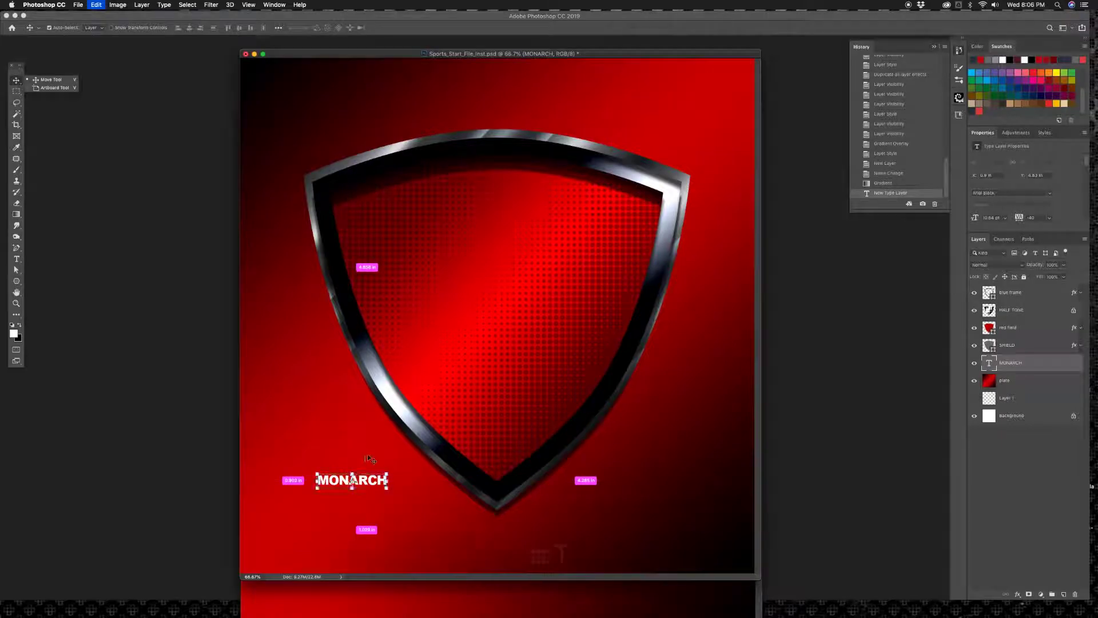
- Scale the MONARCH text up much larger
key("super+t")
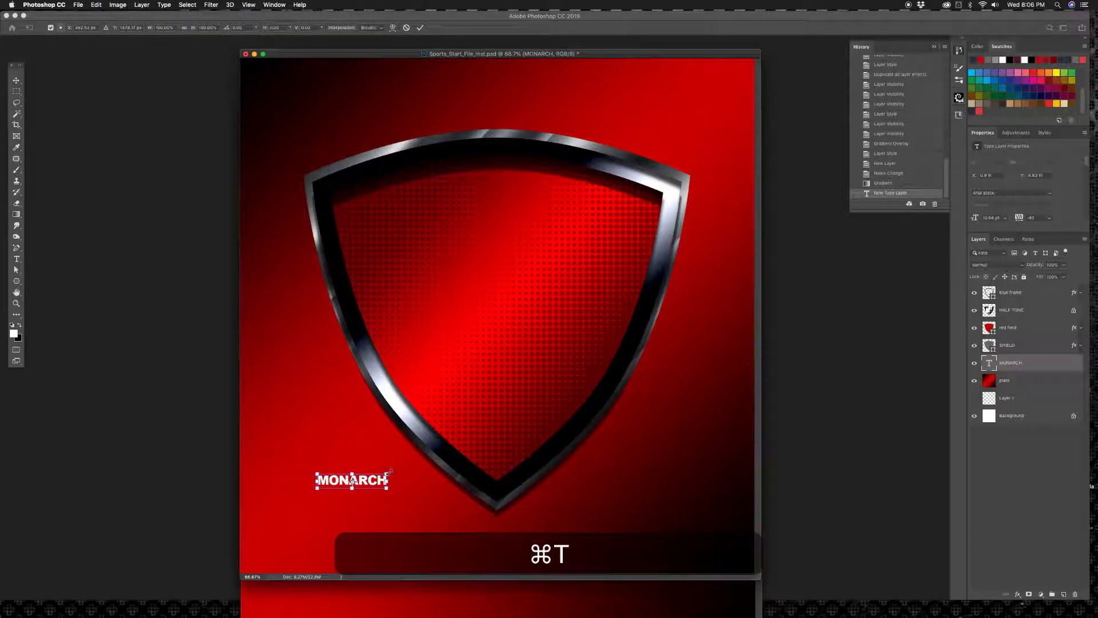
left_click_drag(391, 470, 689, 302)
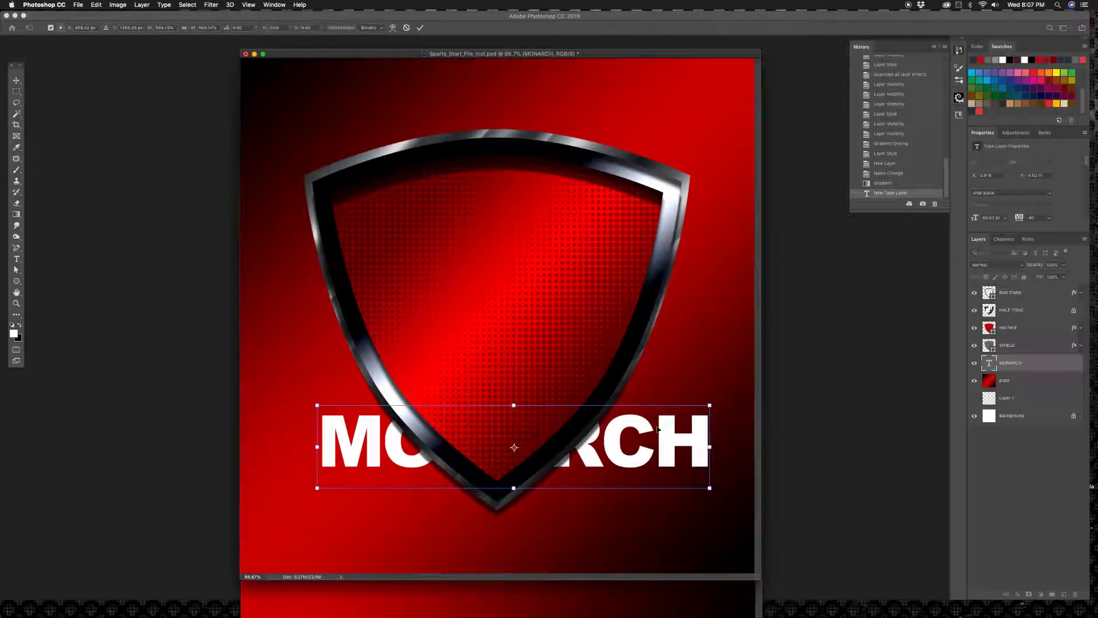
key("Return")
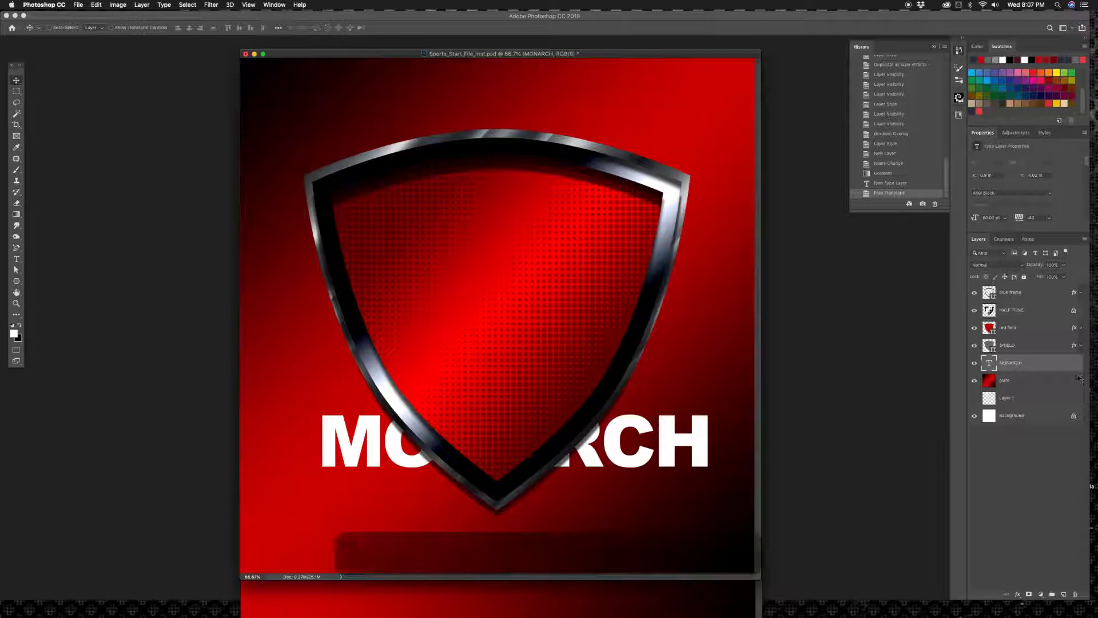
- Put MONARCH at the top of the layer stack, over the shield's middle, stretched taller
left_click_drag(1033, 289, 1033, 290)
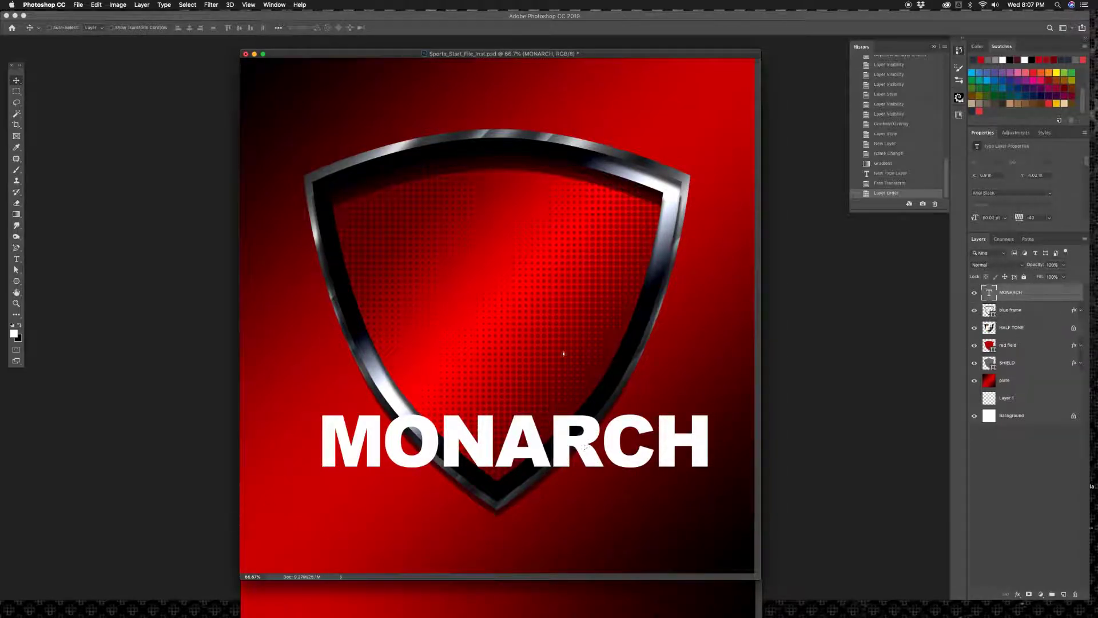
left_click_drag(588, 455, 565, 330)
key("super+t")
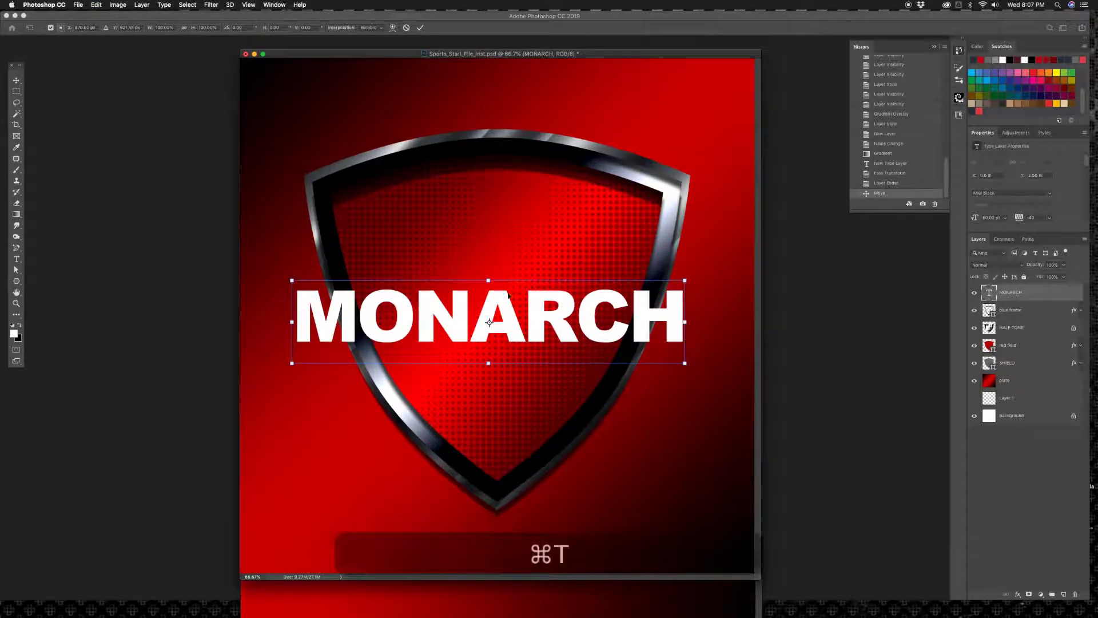
left_click_drag(488, 279, 489, 230)
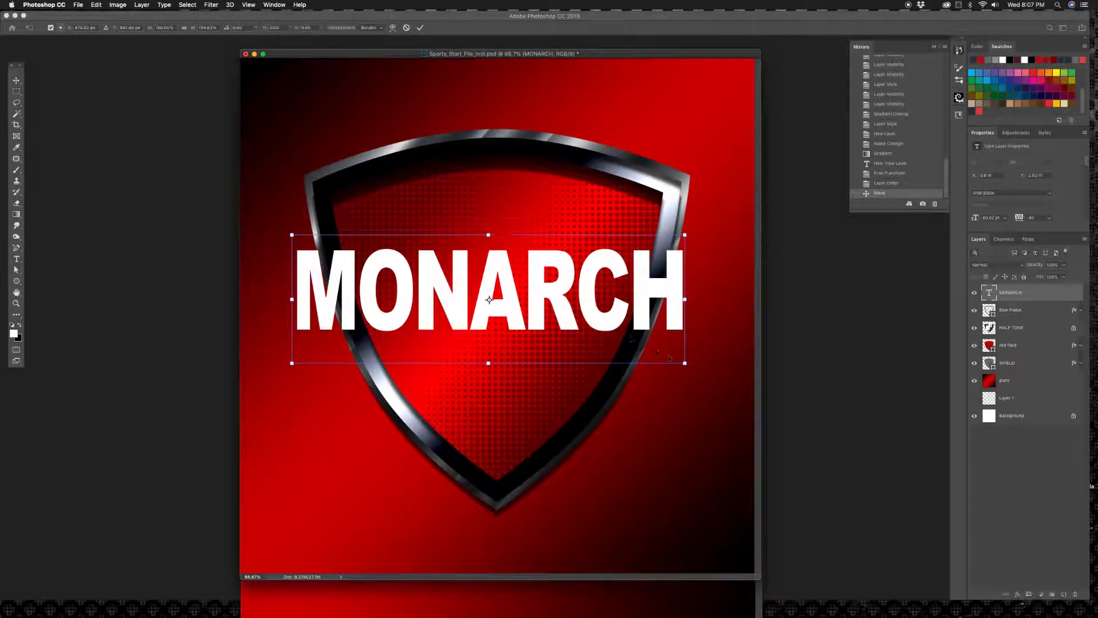
left_click_drag(685, 362, 692, 366)
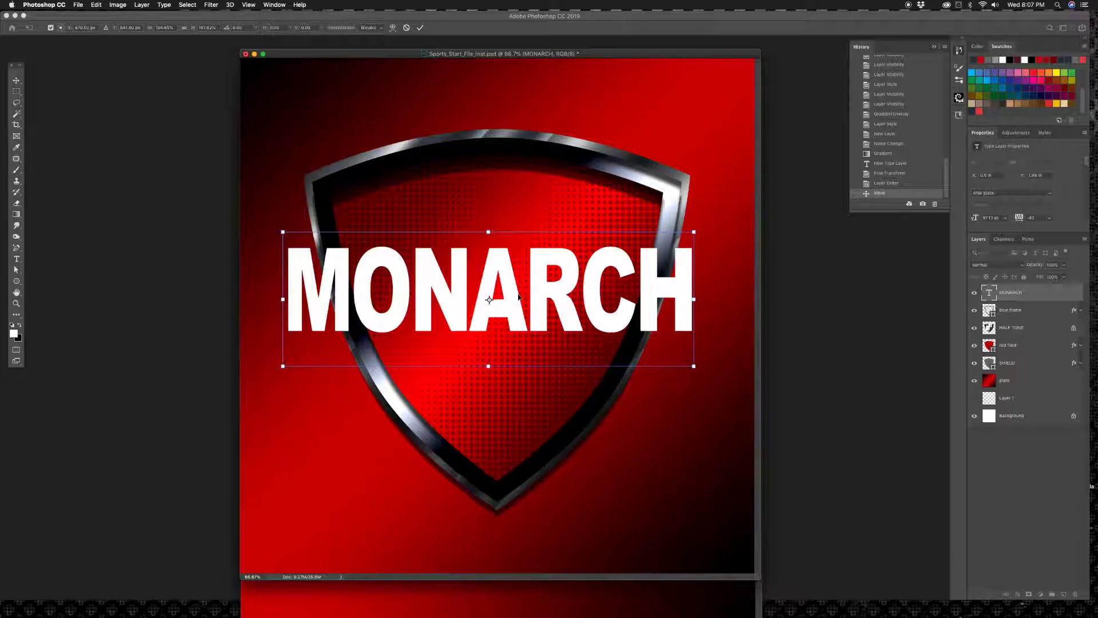
- Commit the stretch, then tighten MONARCH's kerning between R–C, O–N and M–O
key("t")
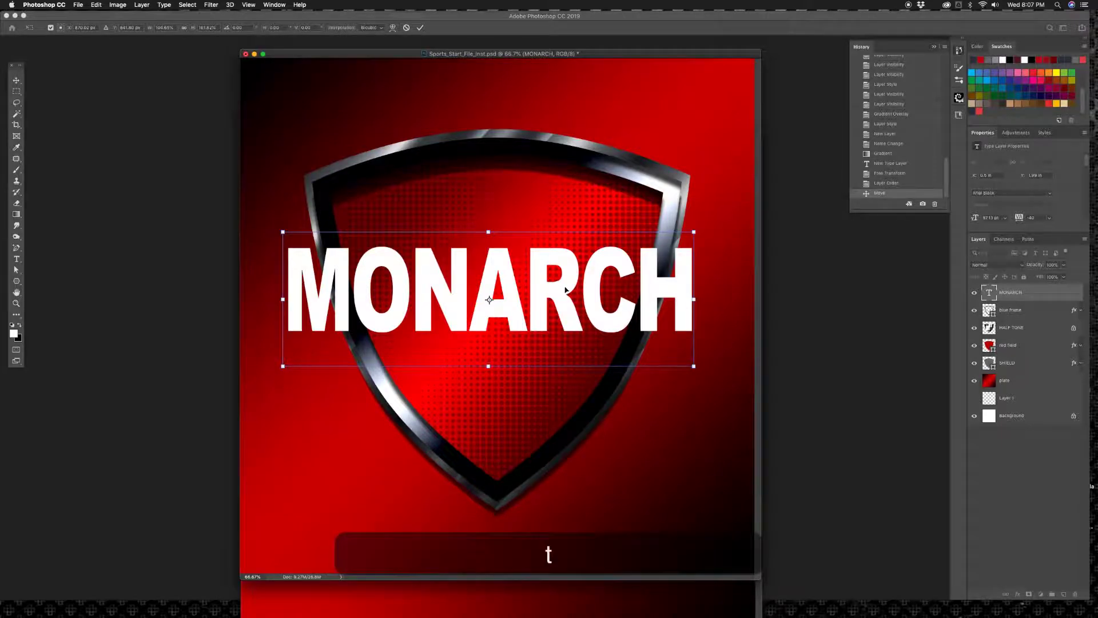
key("Return")
key("t")
left_click(584, 295)
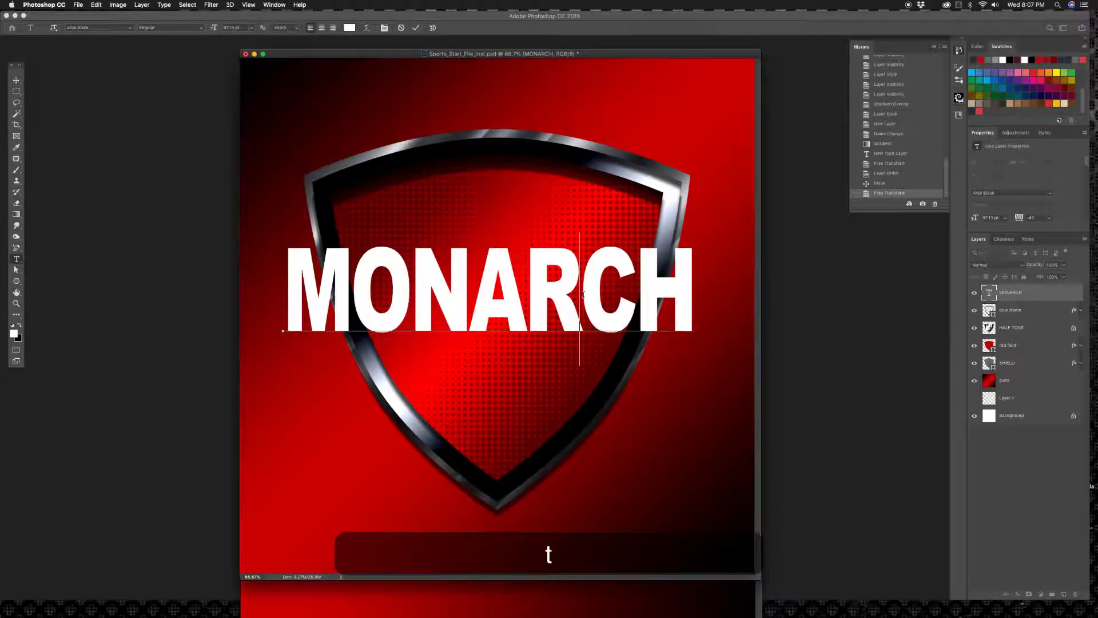
key("alt+Left")
key("alt+Left")
key("alt+Left")
key("alt+Left")
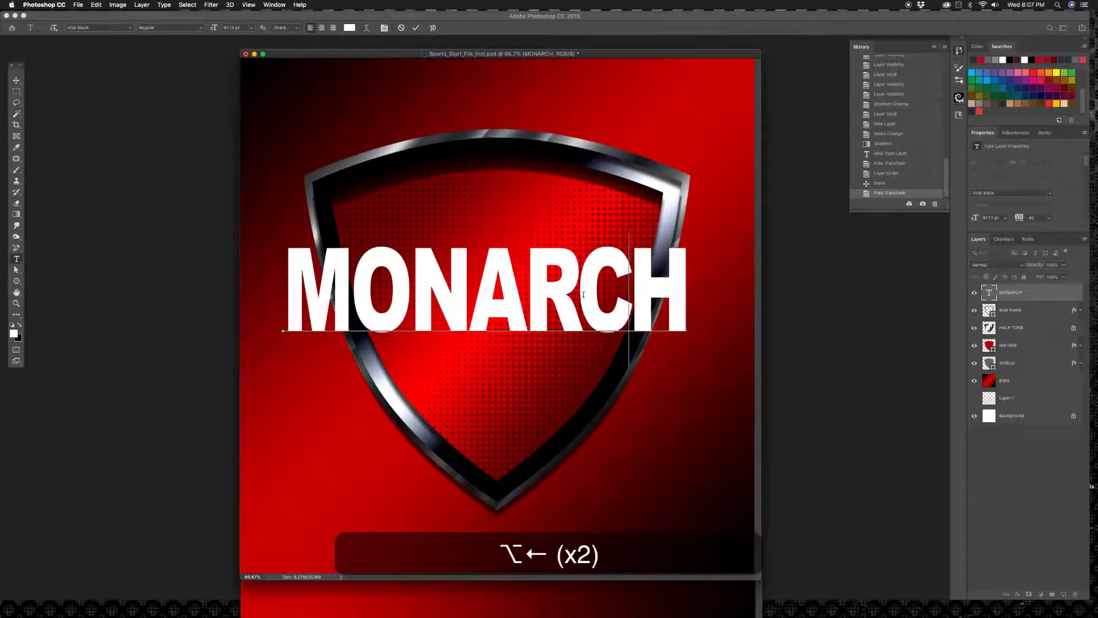
key("Left")
key("Left")
key("Left")
key("Left")
key("alt+Left")
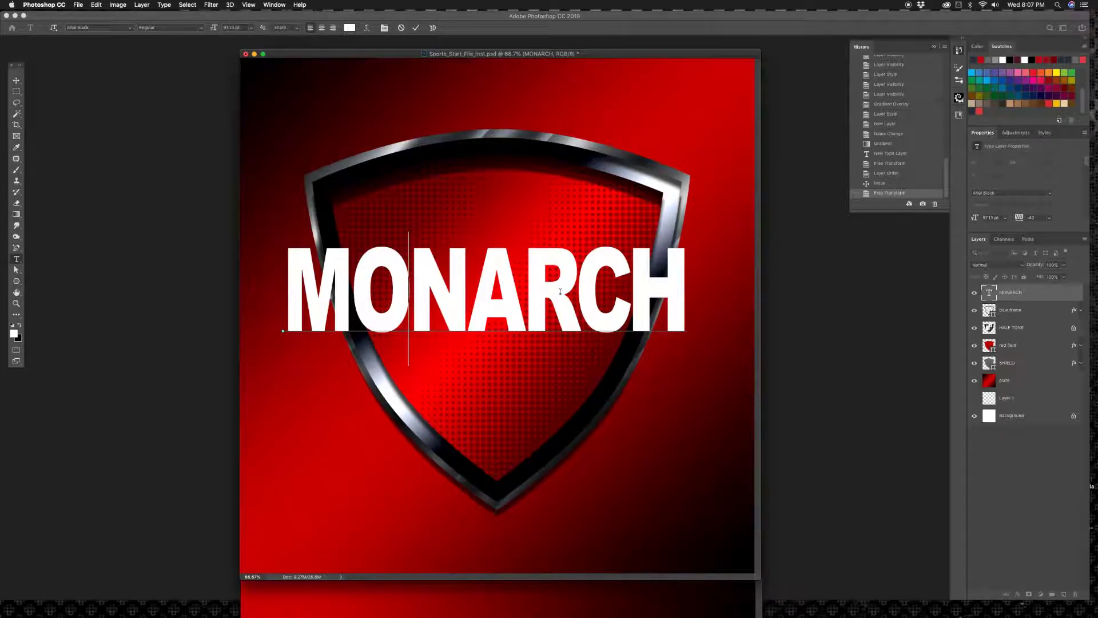
key("alt+Left")
key("alt+Left")
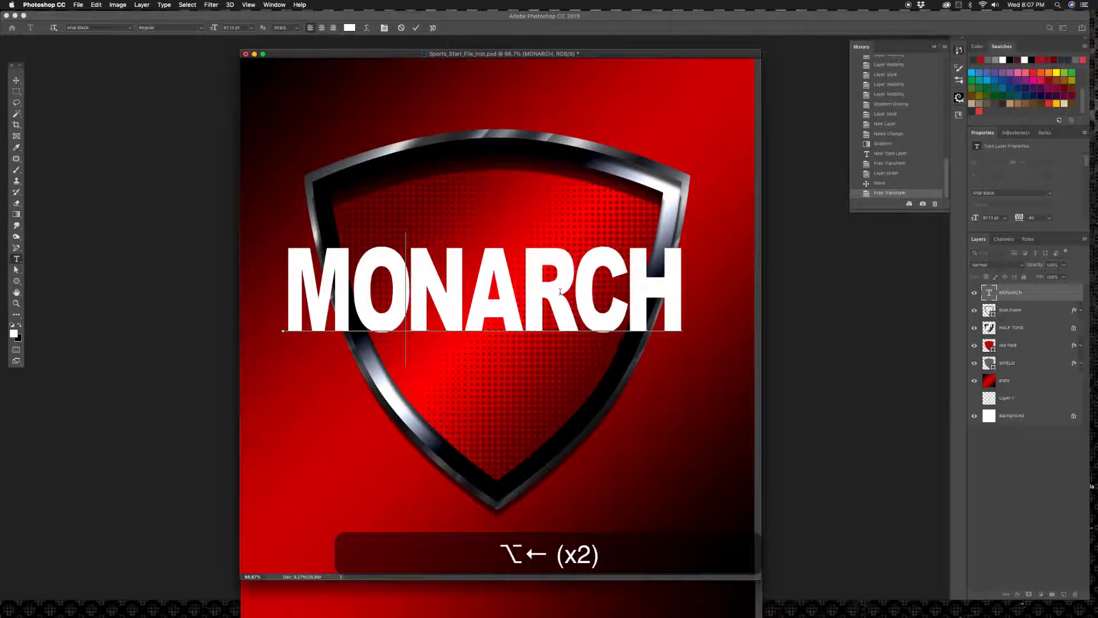
key("alt+Right")
key("Left")
key("alt+Left")
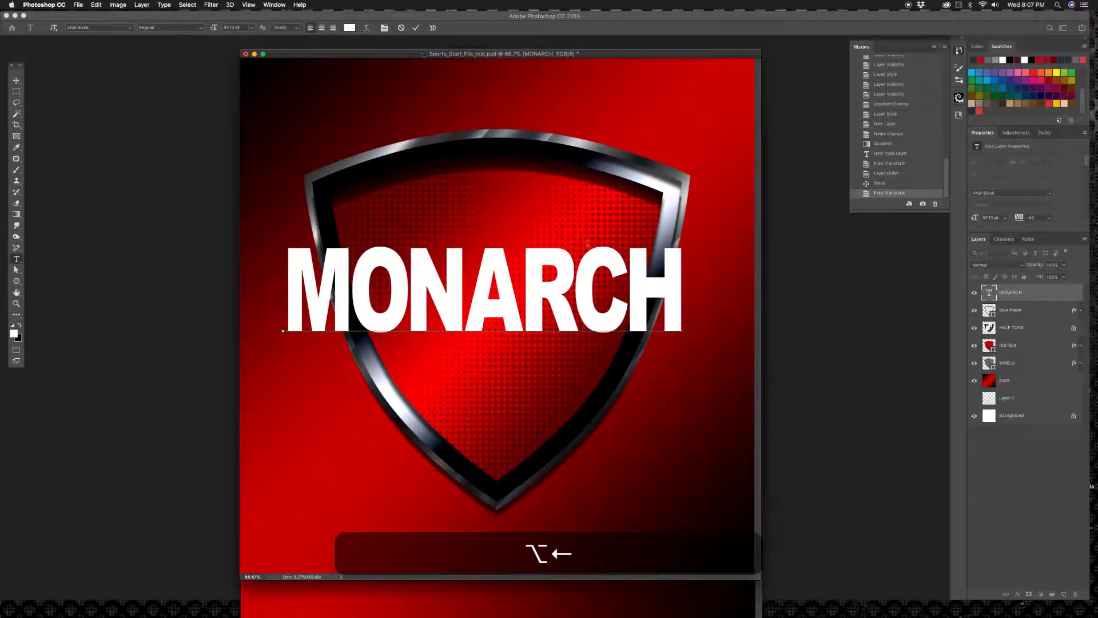
- Skew MONARCH so its right side rises, slanting the word upward across the shield
left_click(21, 84)
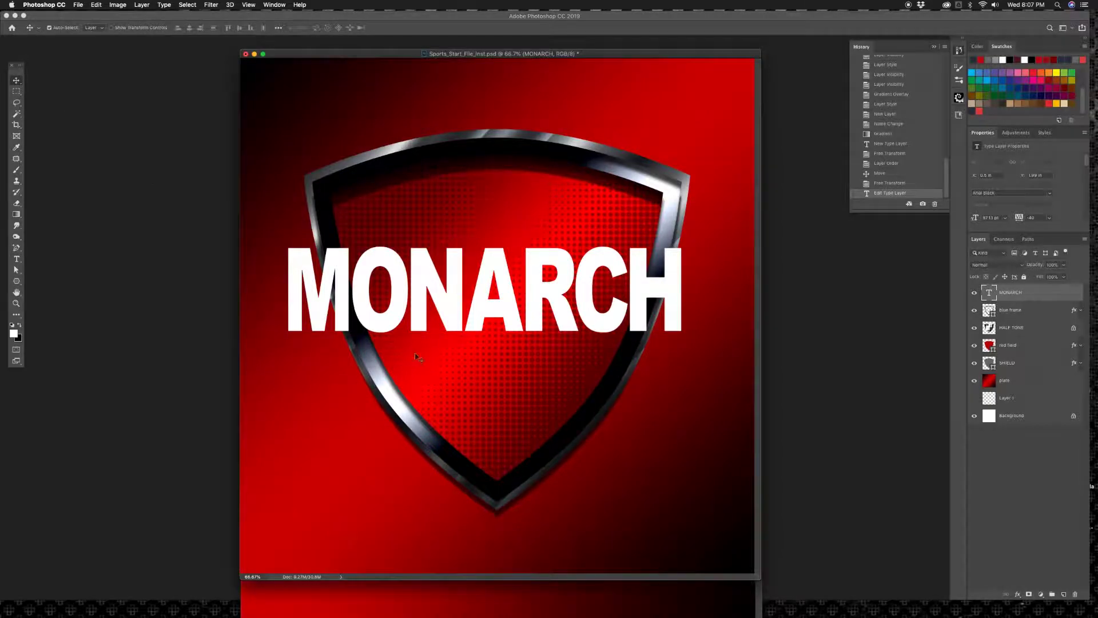
key("super+t")
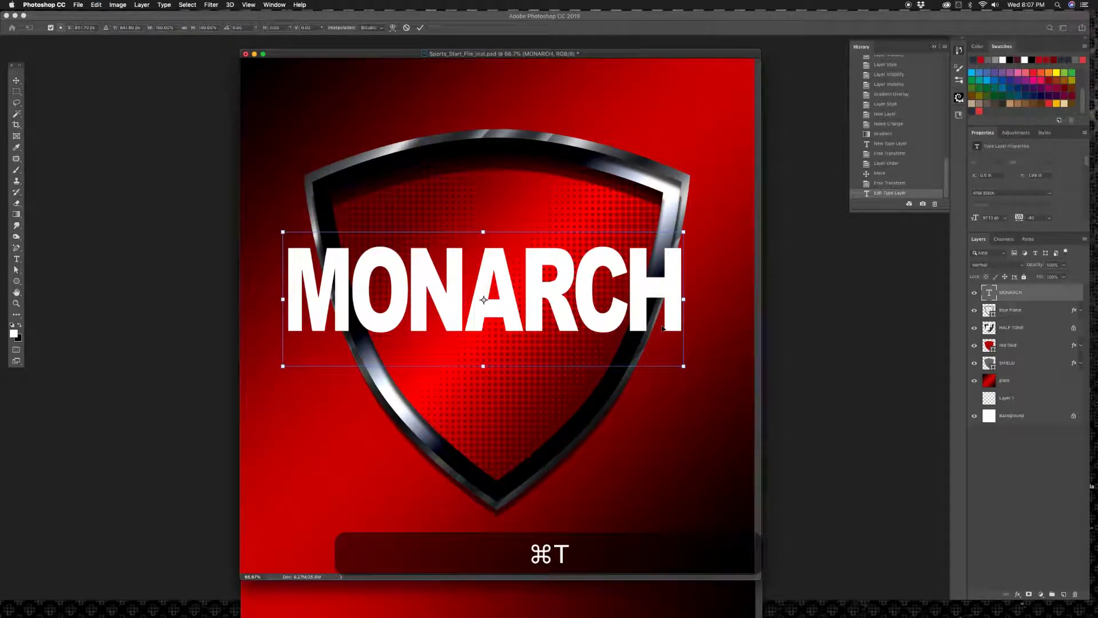
right_click(576, 281)
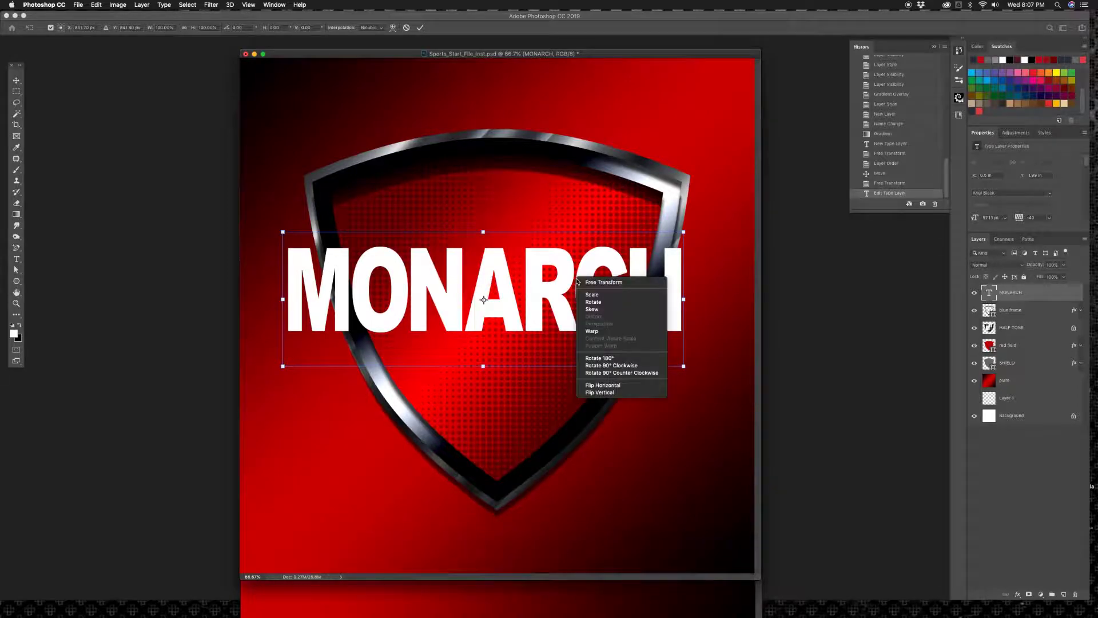
left_click(605, 312)
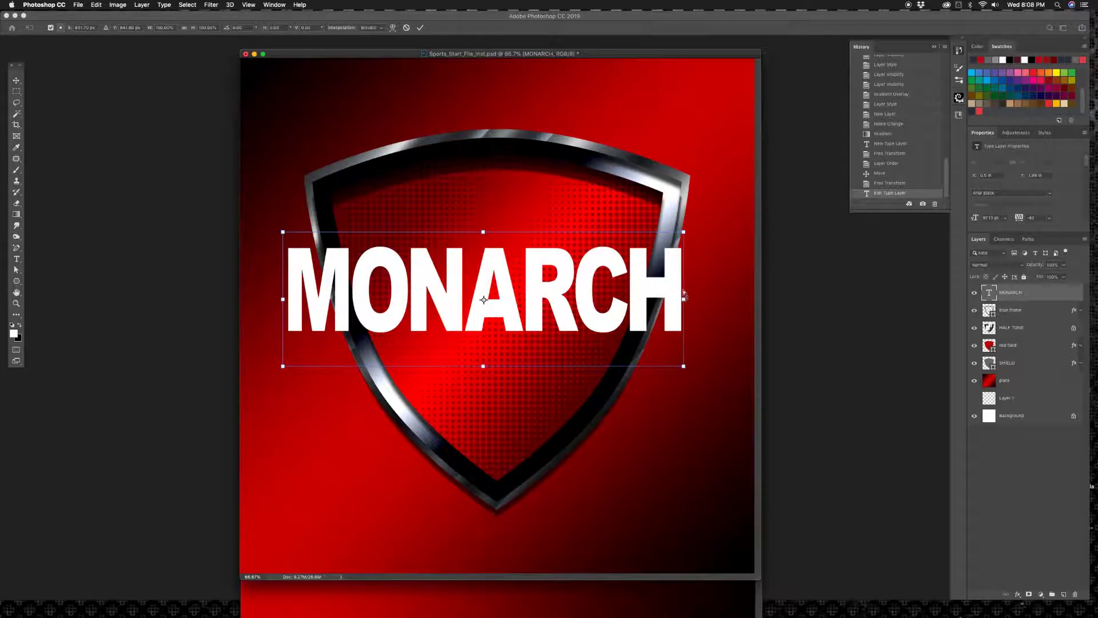
left_click_drag(684, 295, 685, 216)
left_click_drag(551, 242, 572, 269)
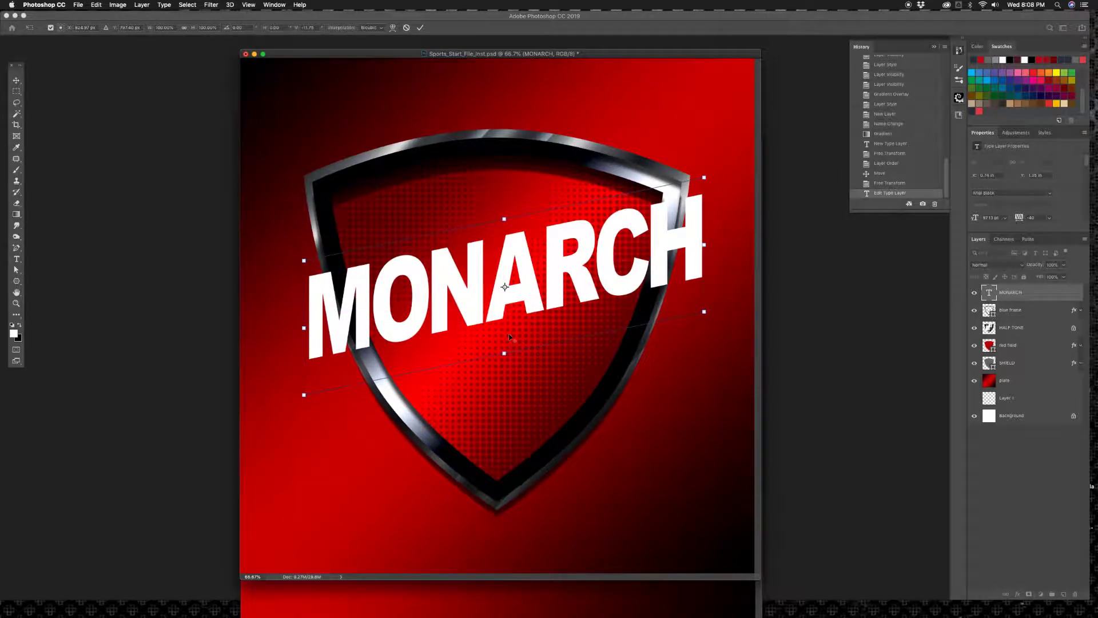
mouse_move(504, 353)
left_mouse_down()
mouse_move(486, 355)
mouse_move(496, 355)
left_mouse_up()
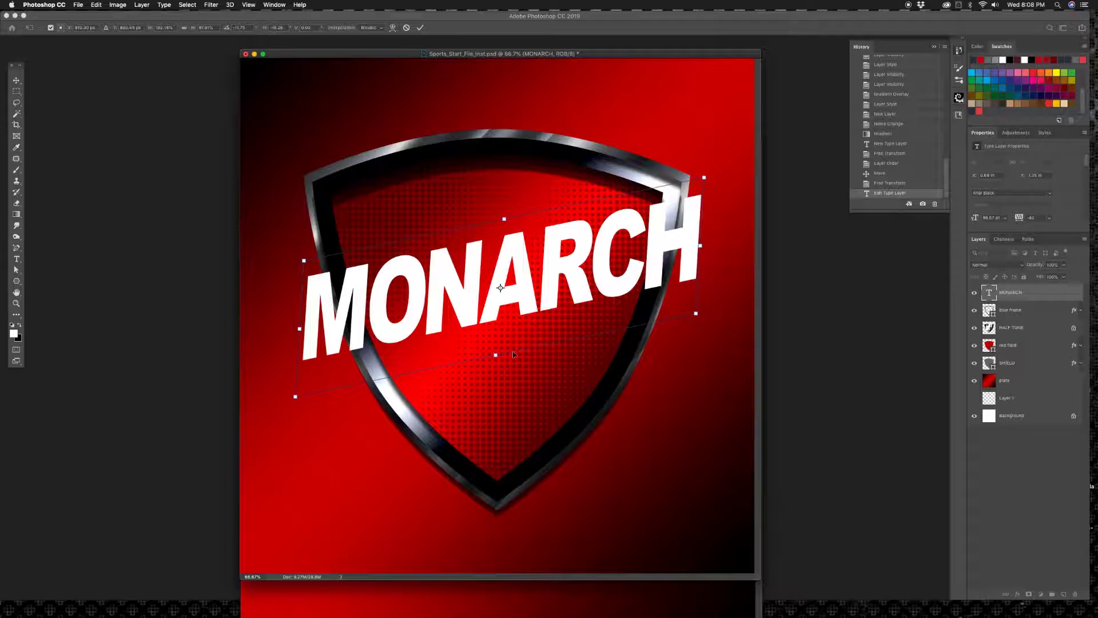
key("Return")
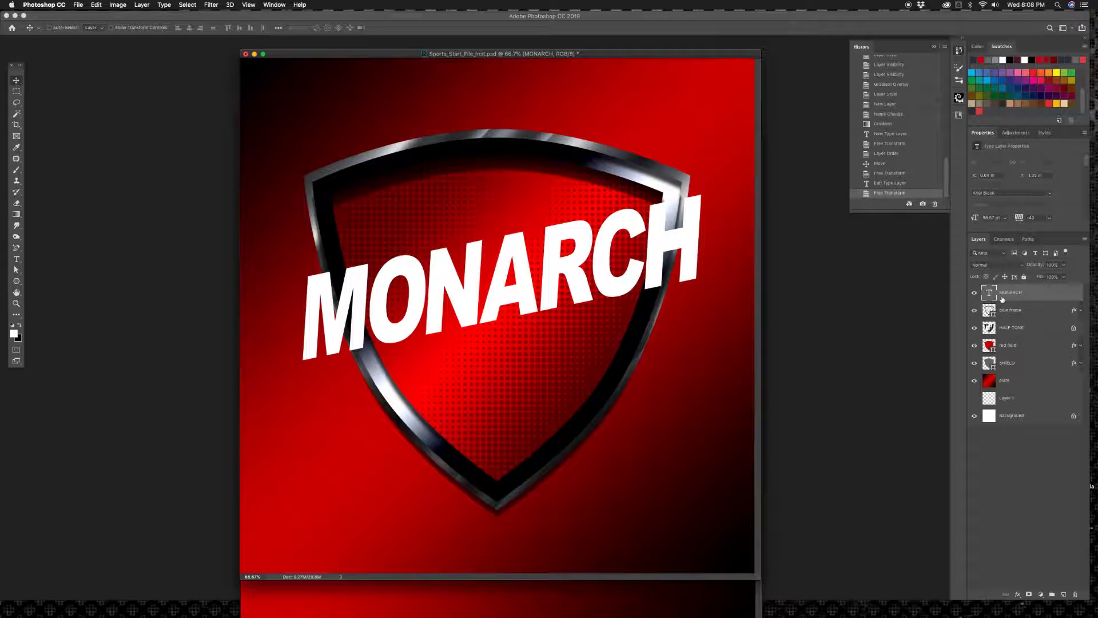
- Add an empty layer named 'text outline' directly below MONARCH, then reselect MONARCH
key("super+j")
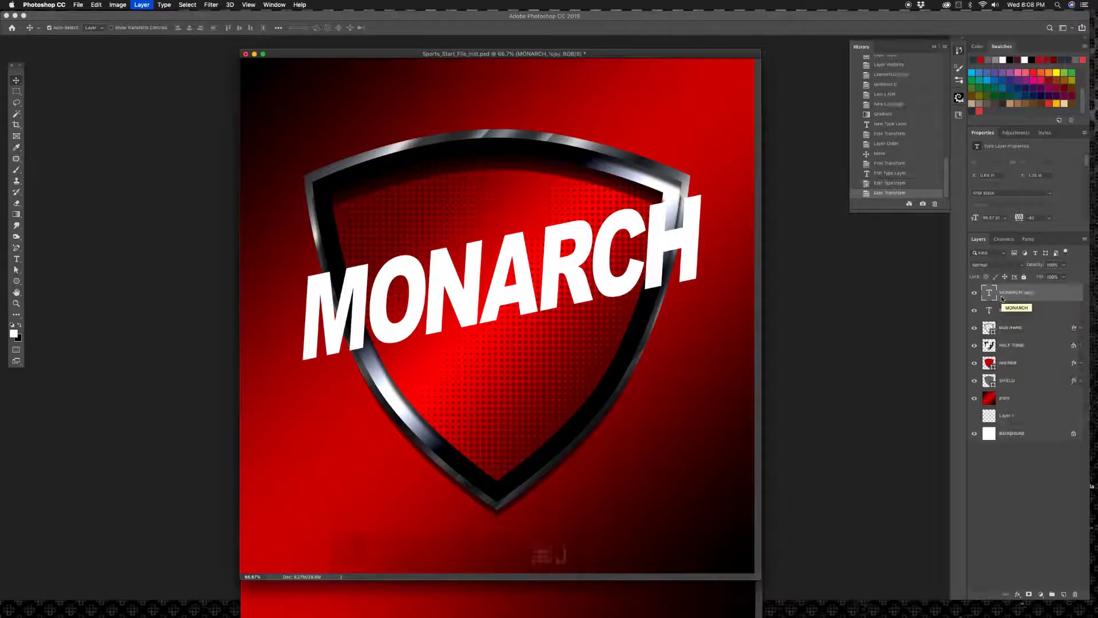
key("super+z")
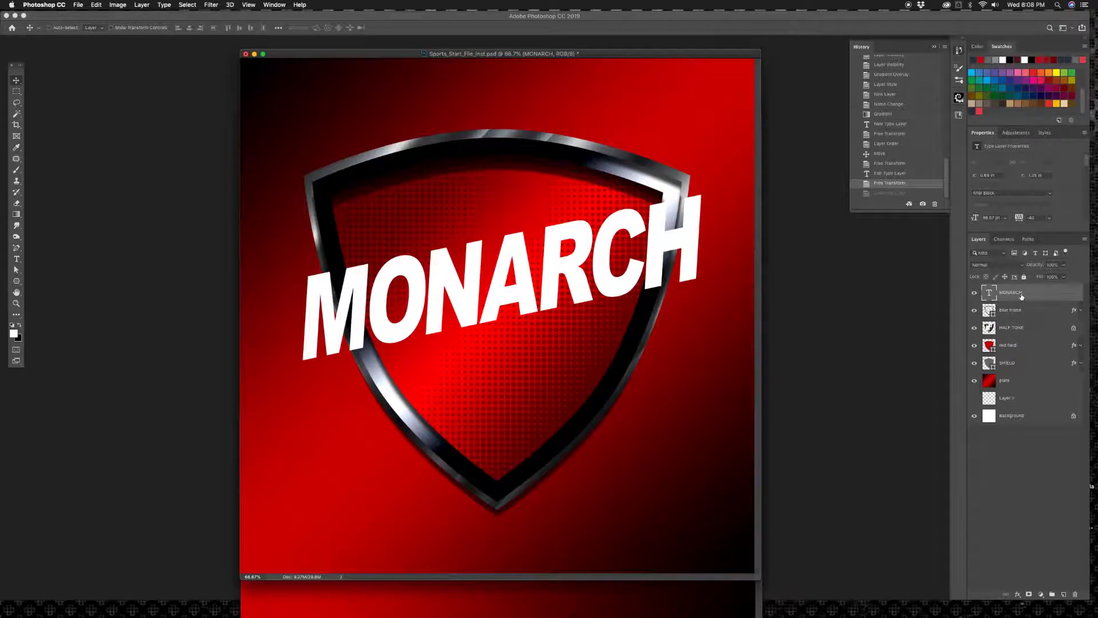
left_click(974, 293)
left_click(974, 293)
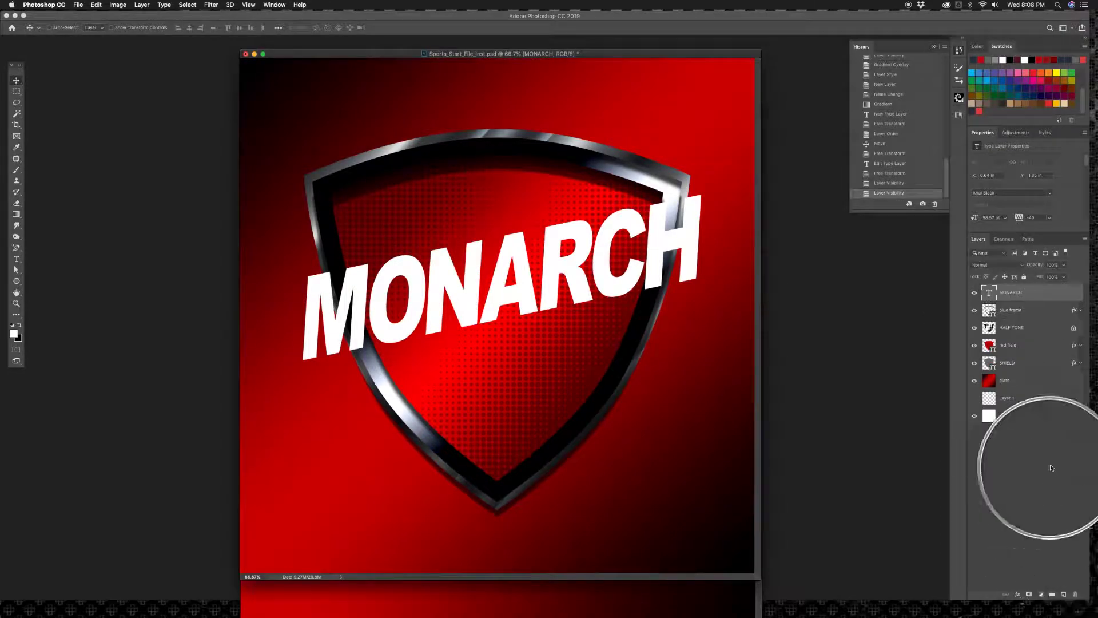
left_click(1063, 595)
left_click_drag(1014, 297, 1008, 315)
double_click(1007, 309)
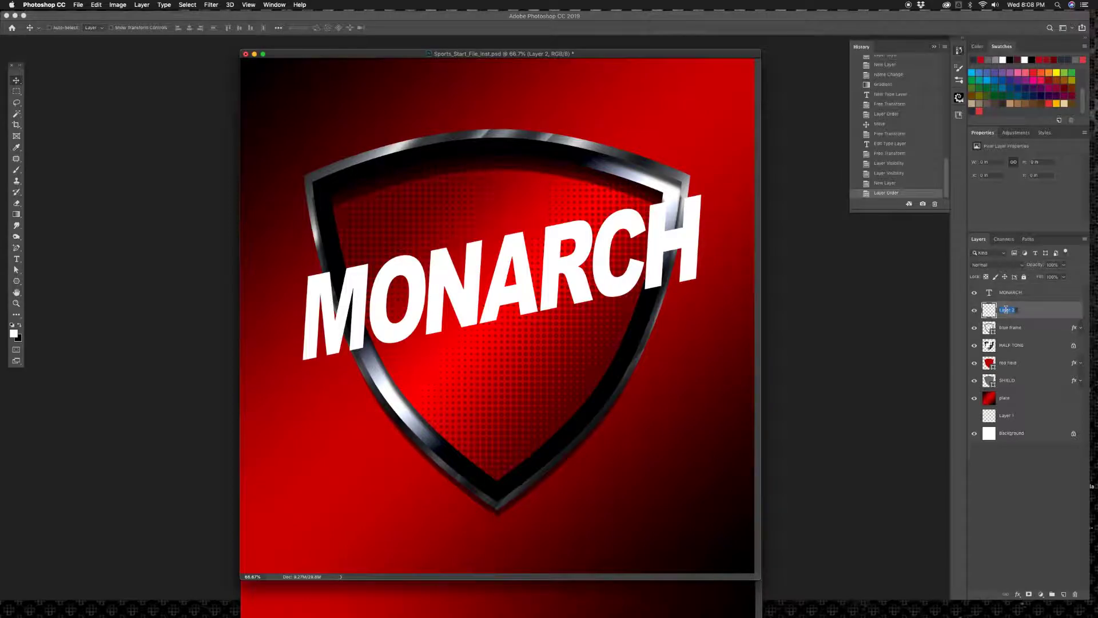
type("text outline")
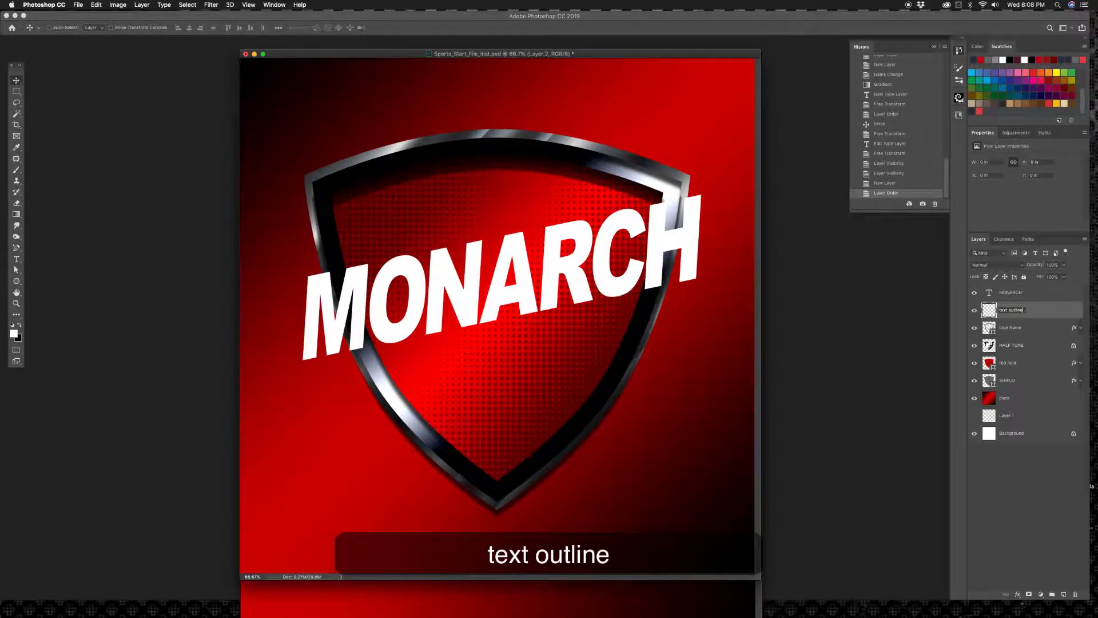
key("Return")
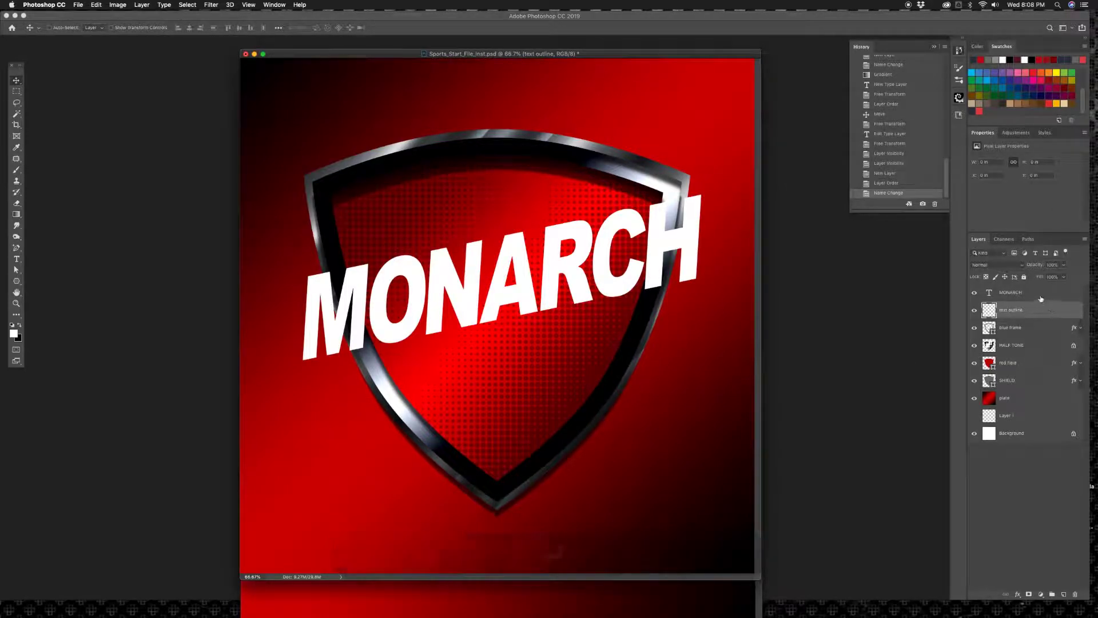
left_click(1008, 286)
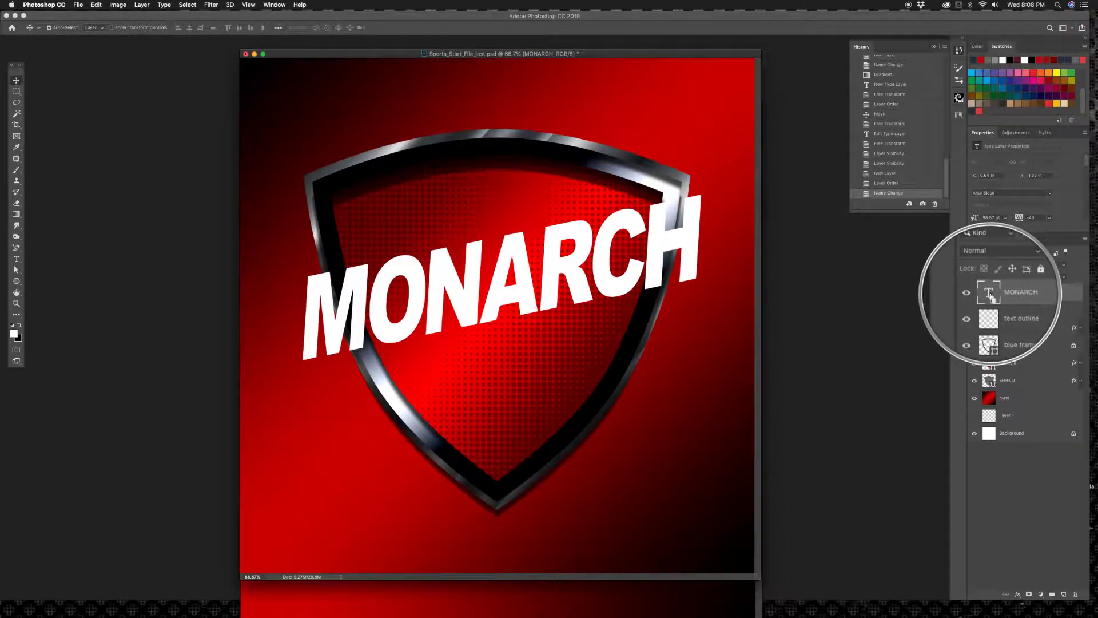
- Load MONARCH's letter shapes as a selection and expand it by 20 pixels
left_click(989, 293, "super")
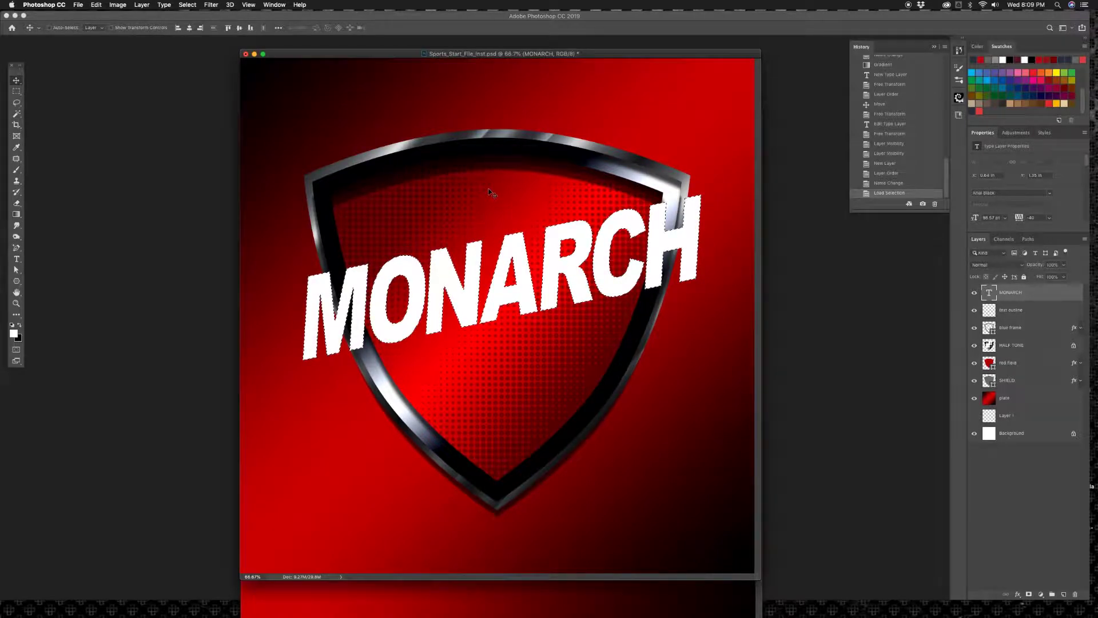
left_click(184, 5)
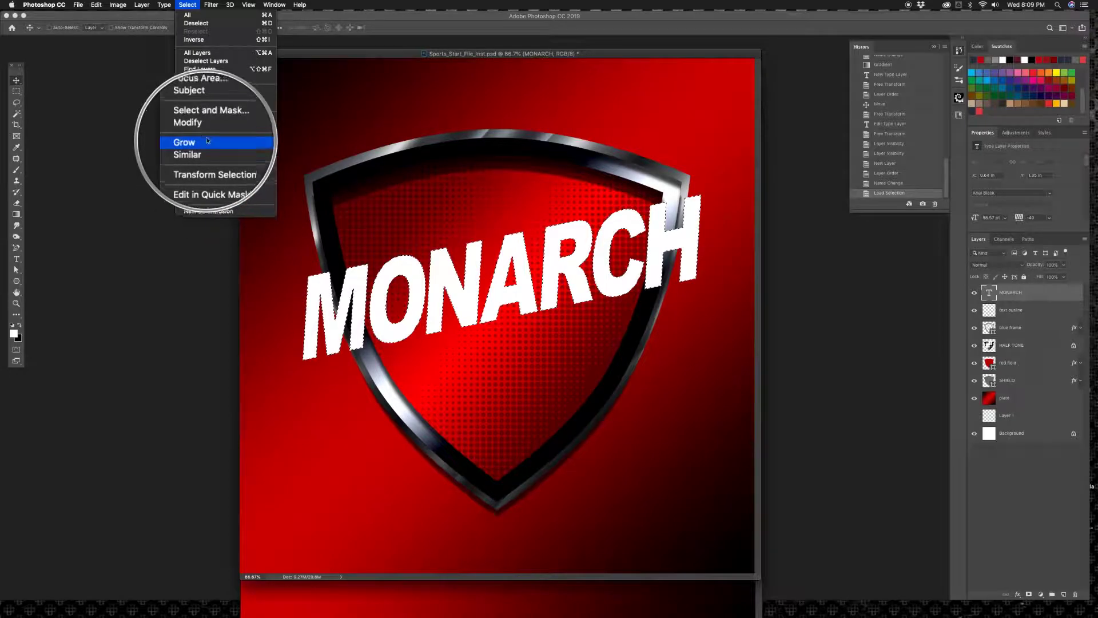
mouse_move(269, 128)
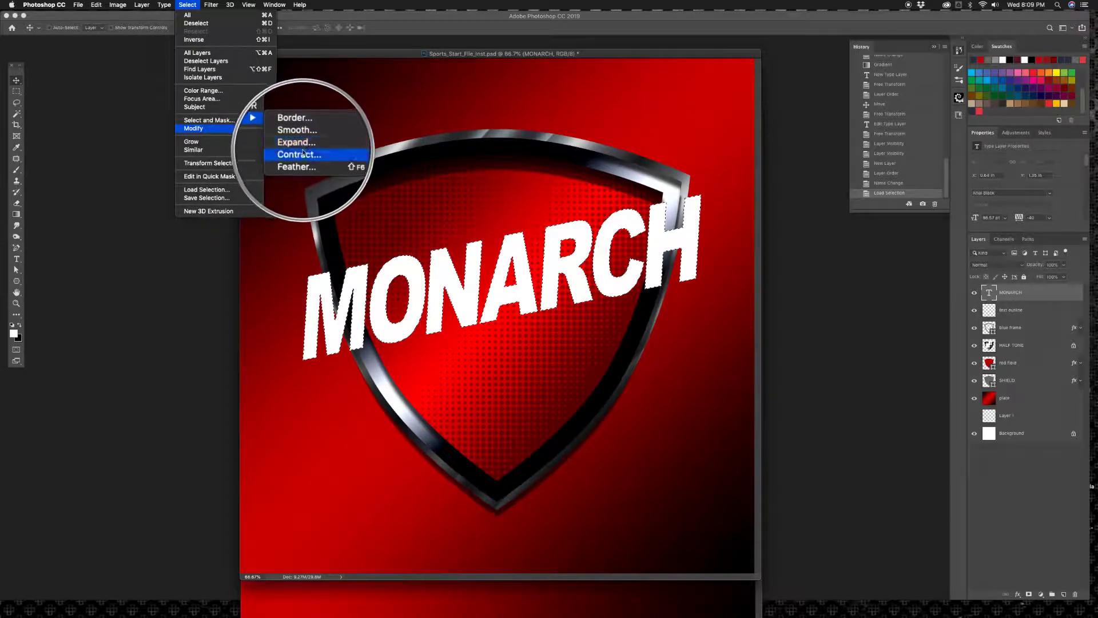
left_click(303, 146)
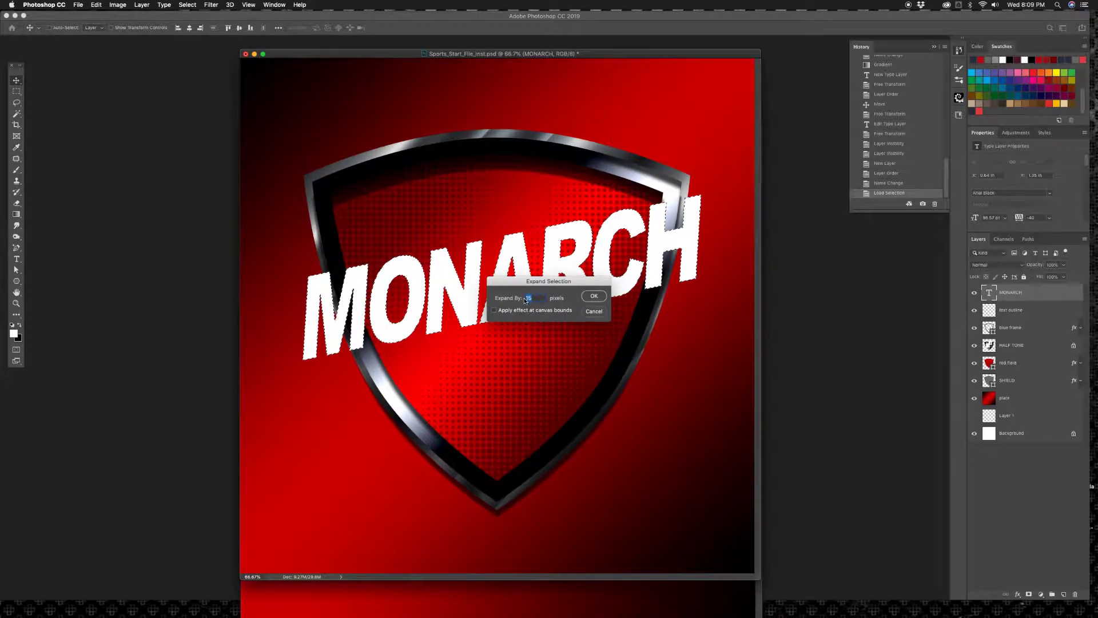
type("20")
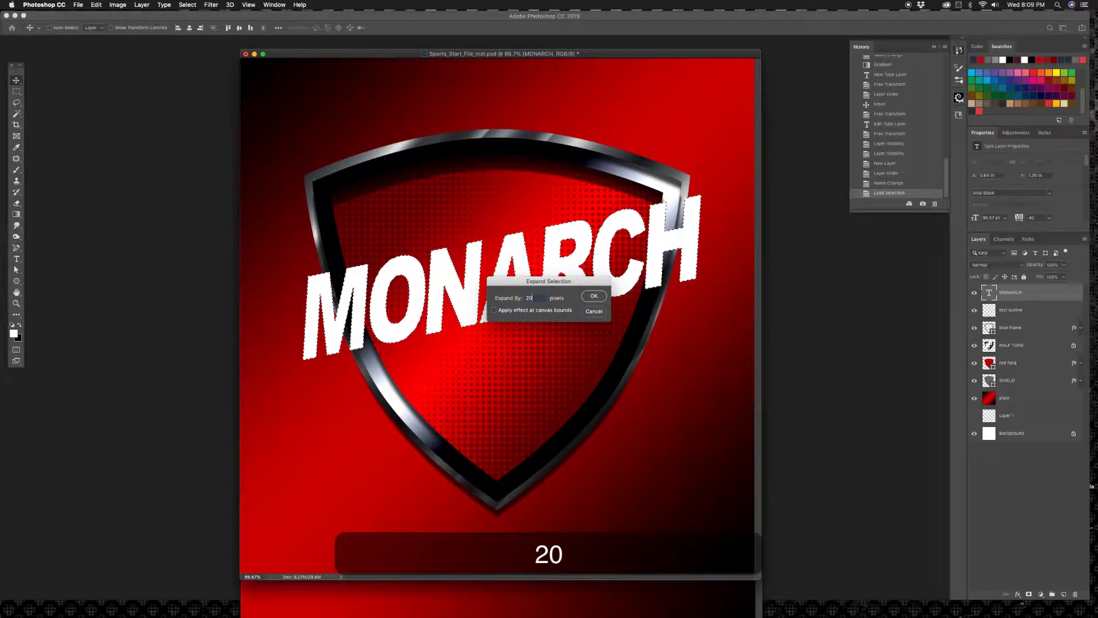
key("Return")
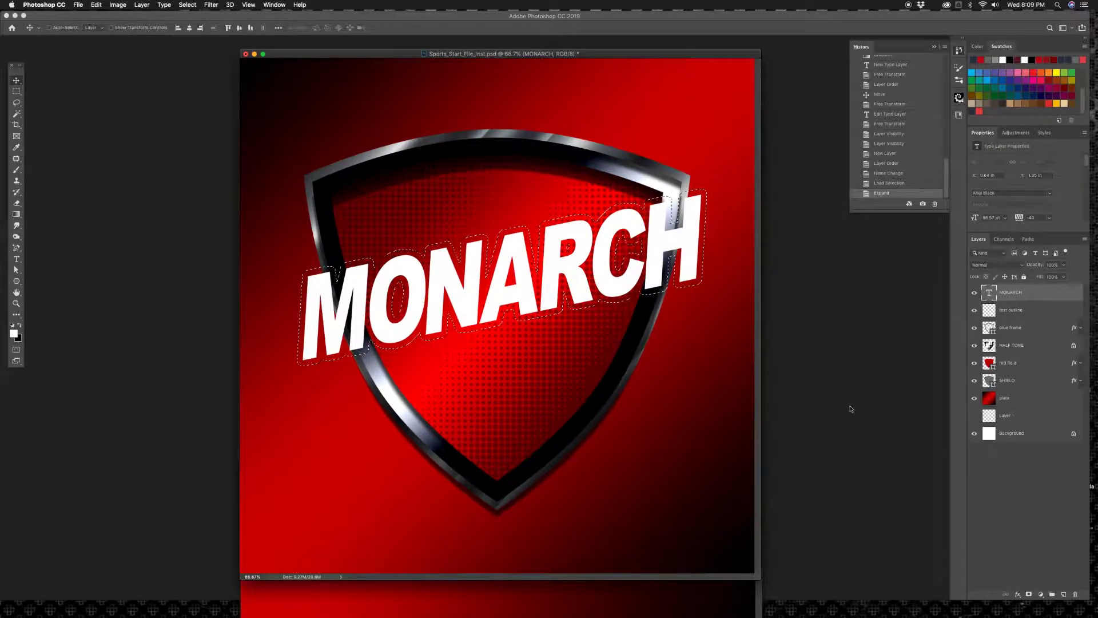
- Fill the expanded selection on the text outline layer with a dark foreground colour, then deselect
left_click(1002, 313)
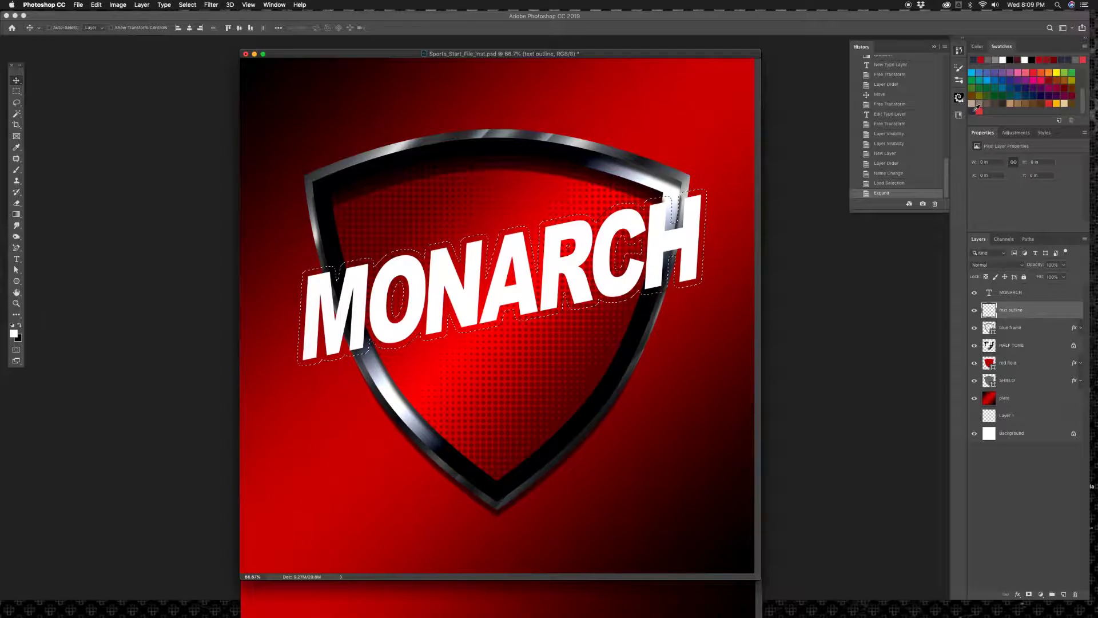
left_click(978, 110)
left_click(974, 293)
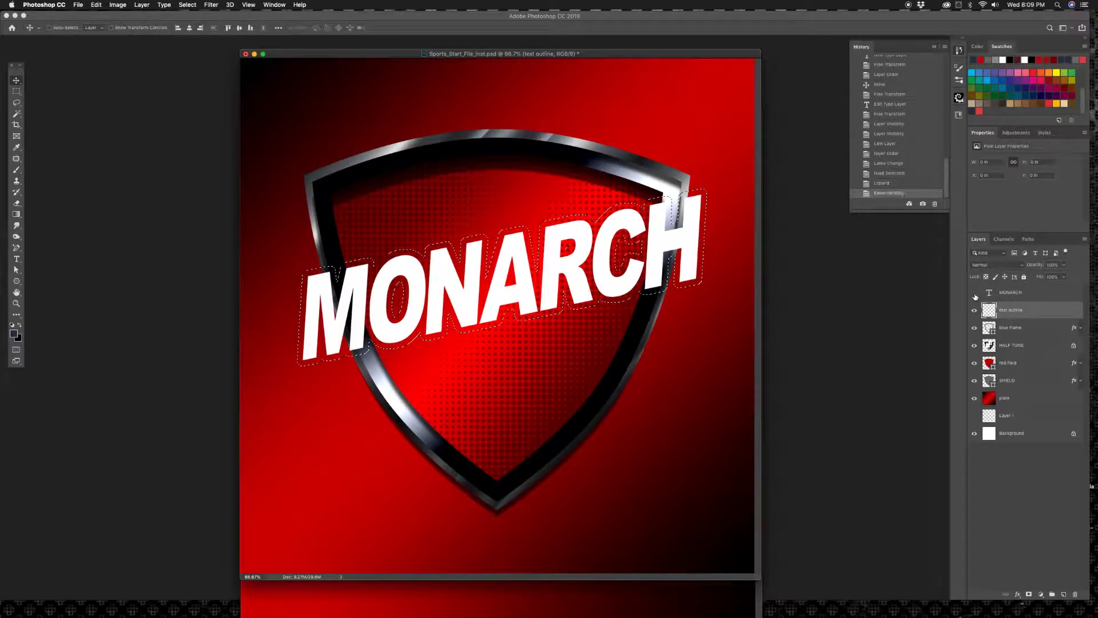
left_click(975, 293)
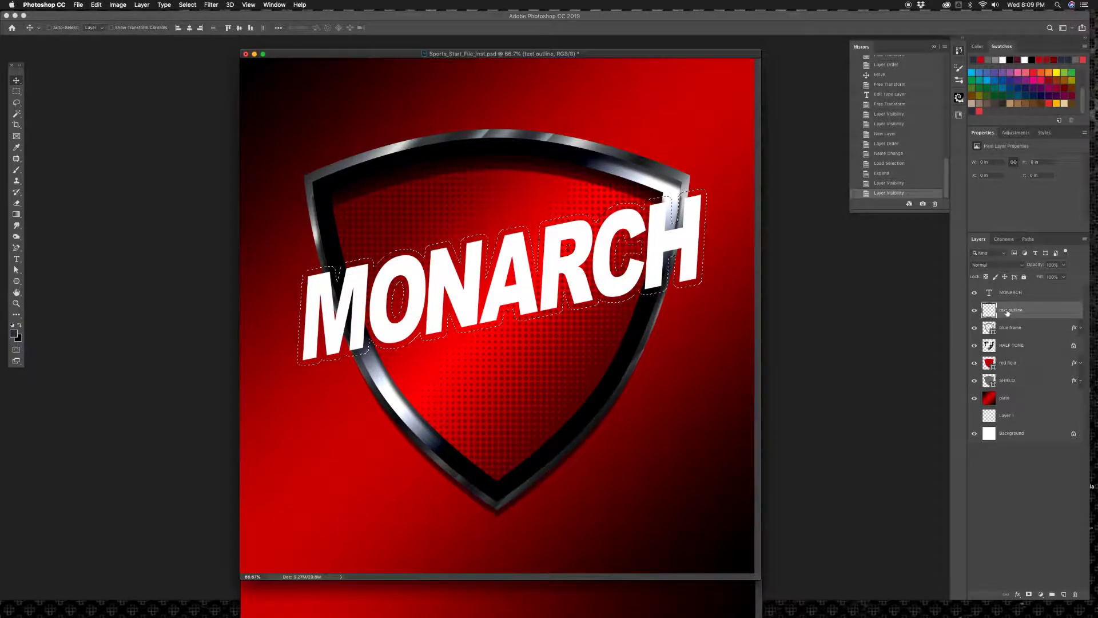
left_click(95, 5)
left_click(122, 141)
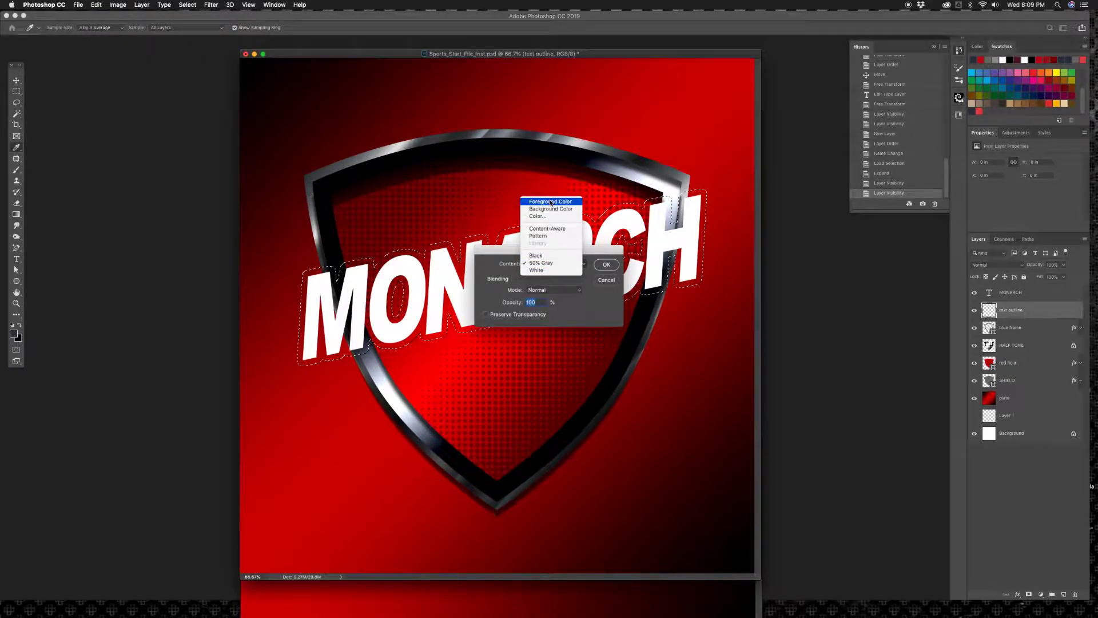
left_click(606, 265)
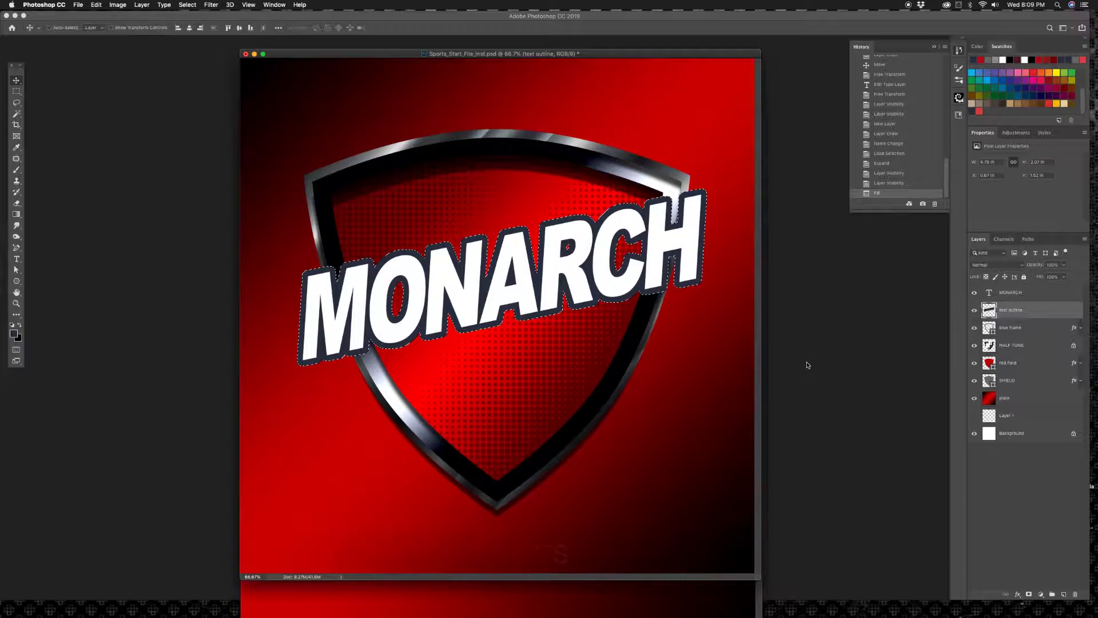
key("super+d")
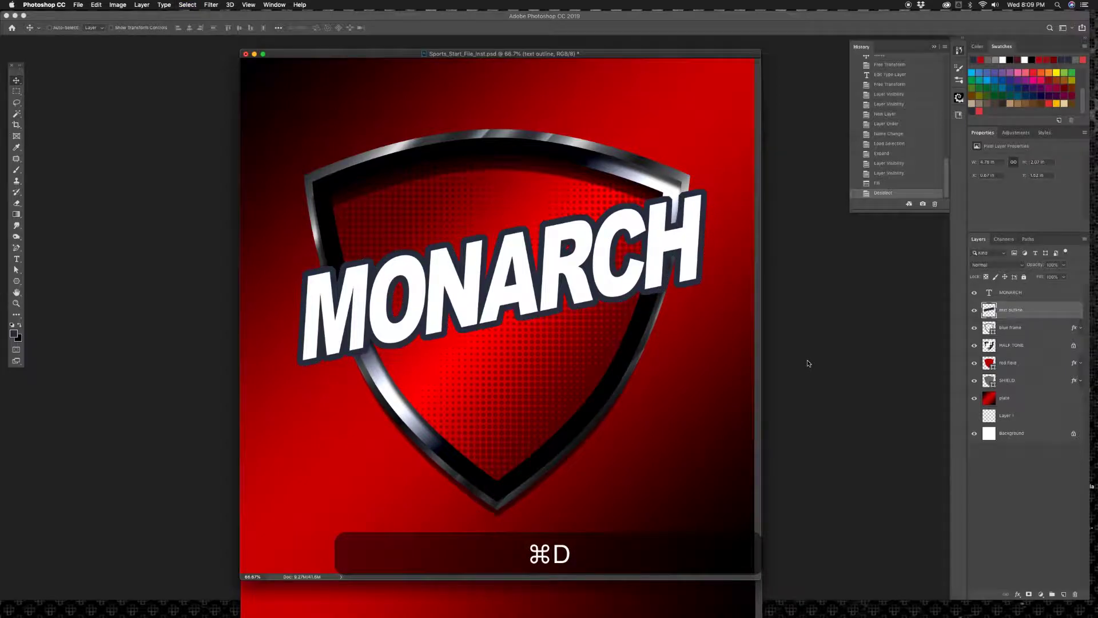
- Give the text outline layer a drop shadow under MONARCH and a Bevel & Emboss of size 8
double_click(1052, 312)
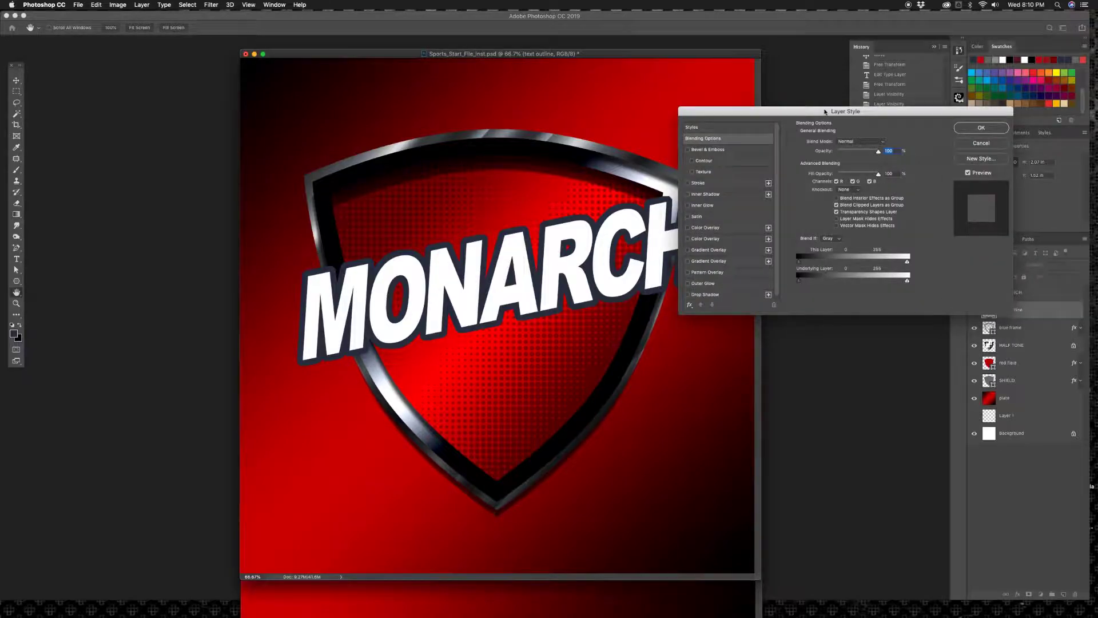
left_click_drag(824, 112, 808, 88)
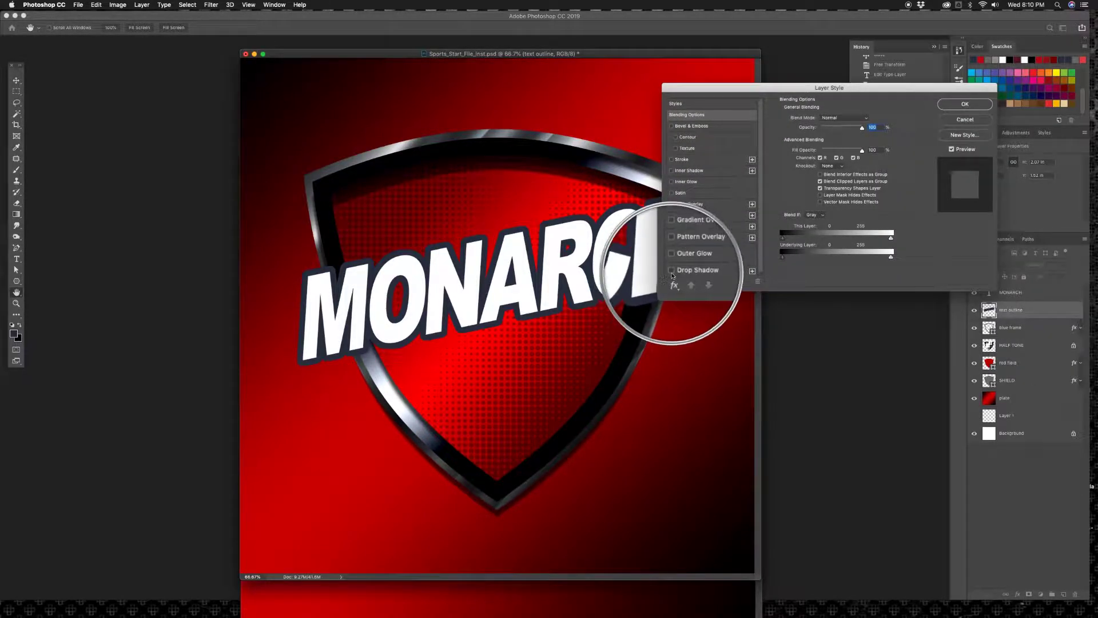
left_click(672, 270)
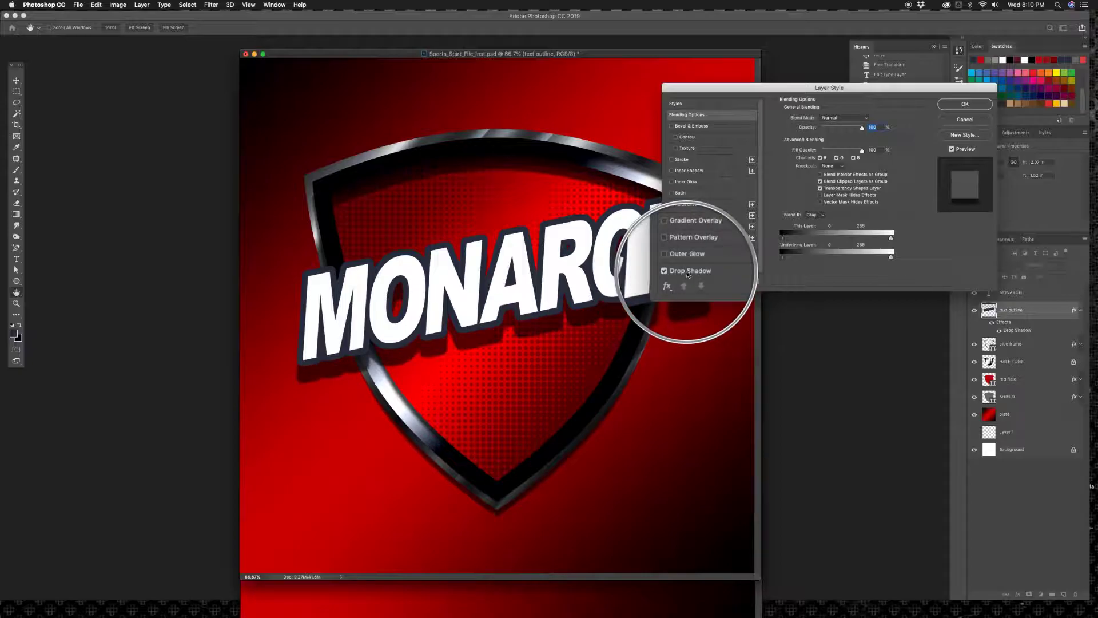
left_click_drag(794, 97, 833, 83)
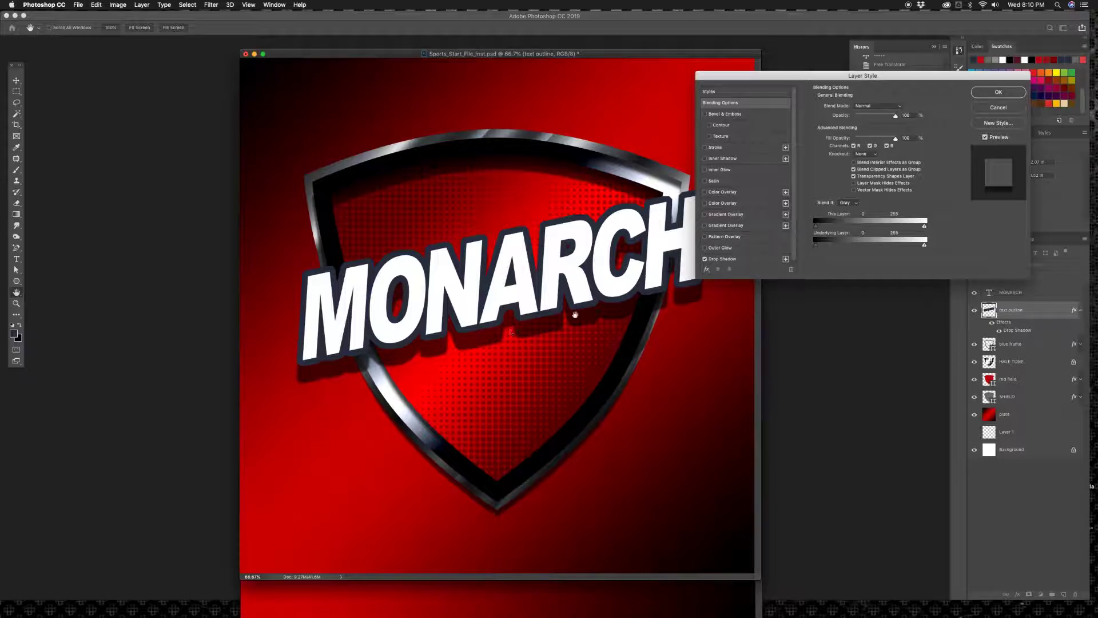
left_click(759, 260)
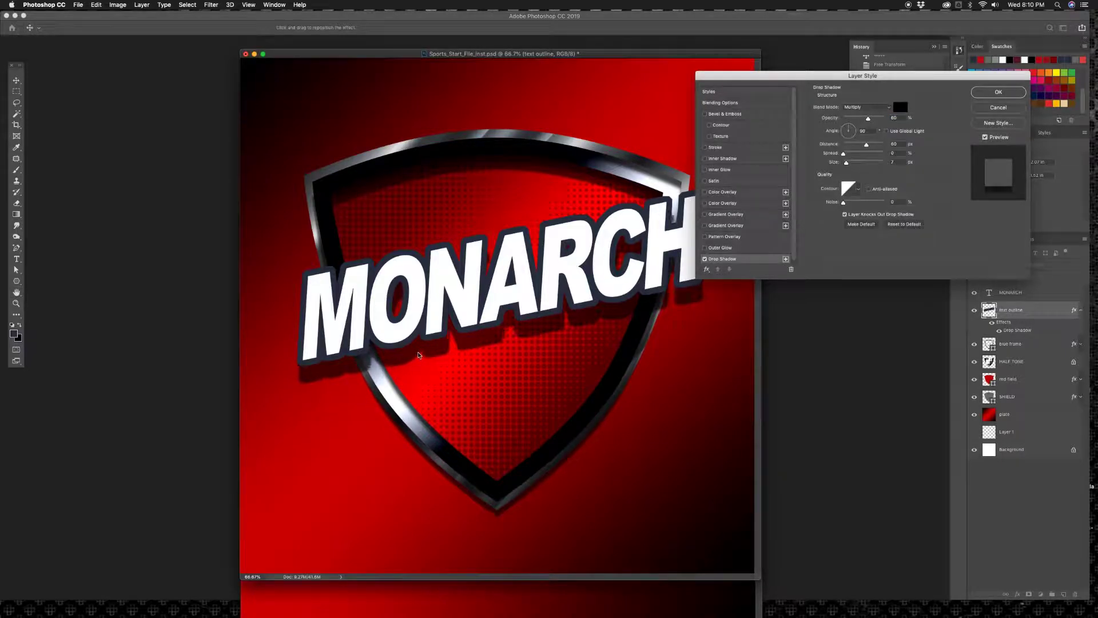
left_click_drag(418, 355, 415, 351)
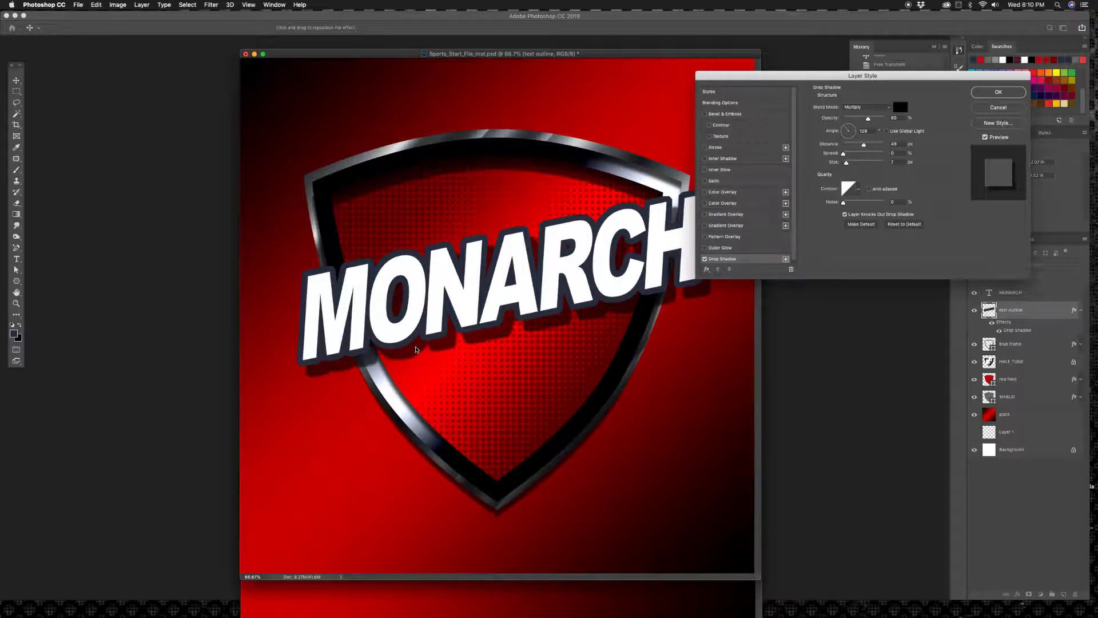
left_click_drag(926, 76, 846, 323)
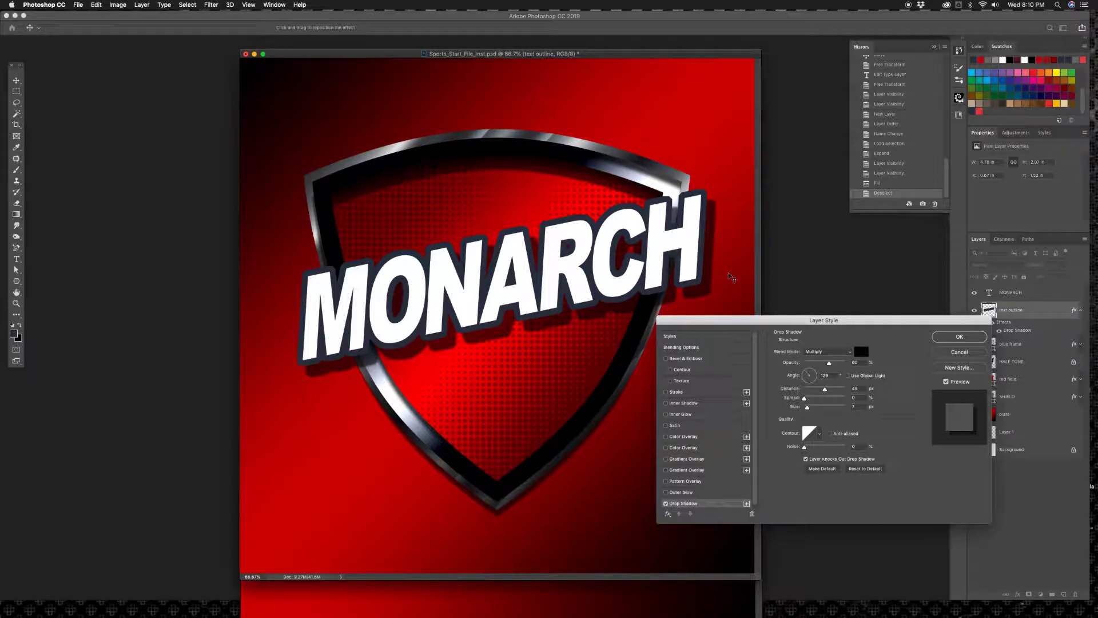
left_click(666, 359)
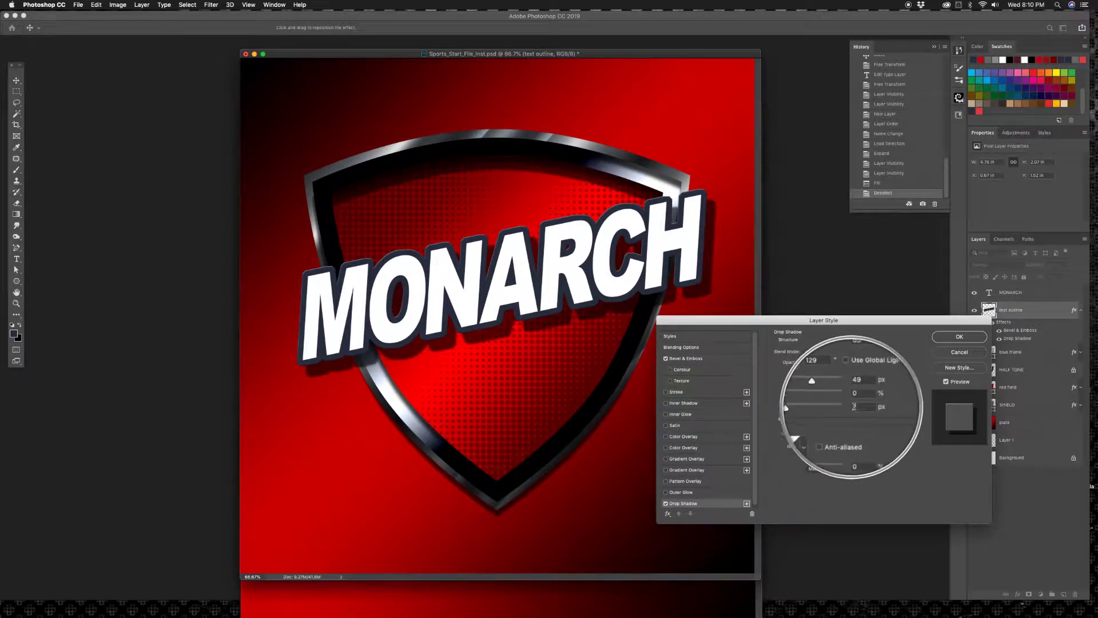
type("8")
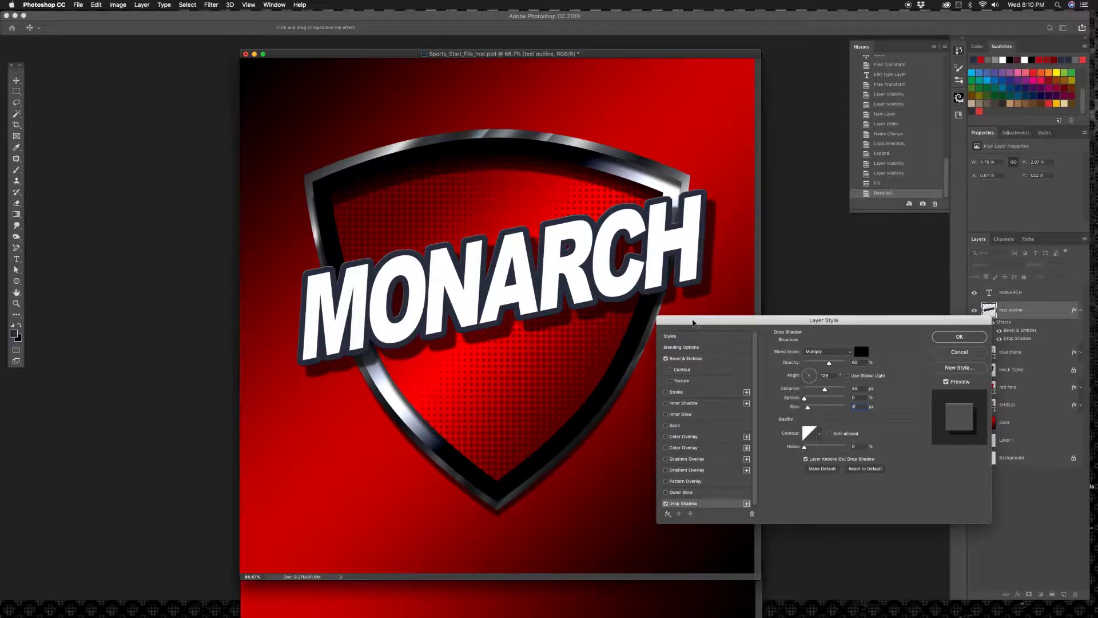
- Apply the outline's layer style and bring the MONARCH document in front of Falcons, panels restored
left_click(946, 338)
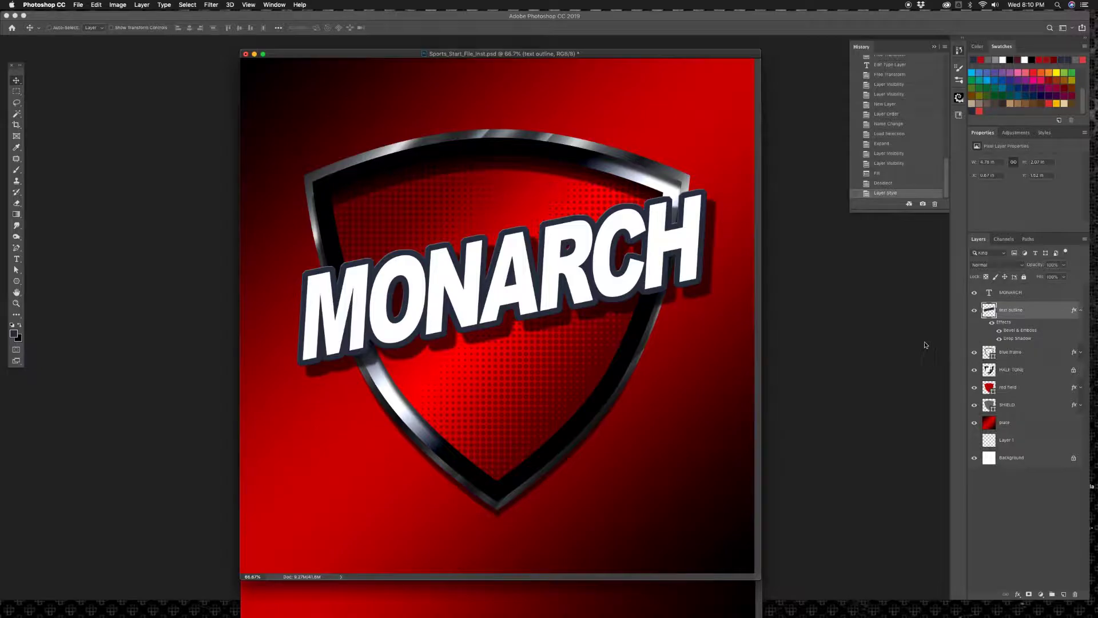
left_click(636, 605)
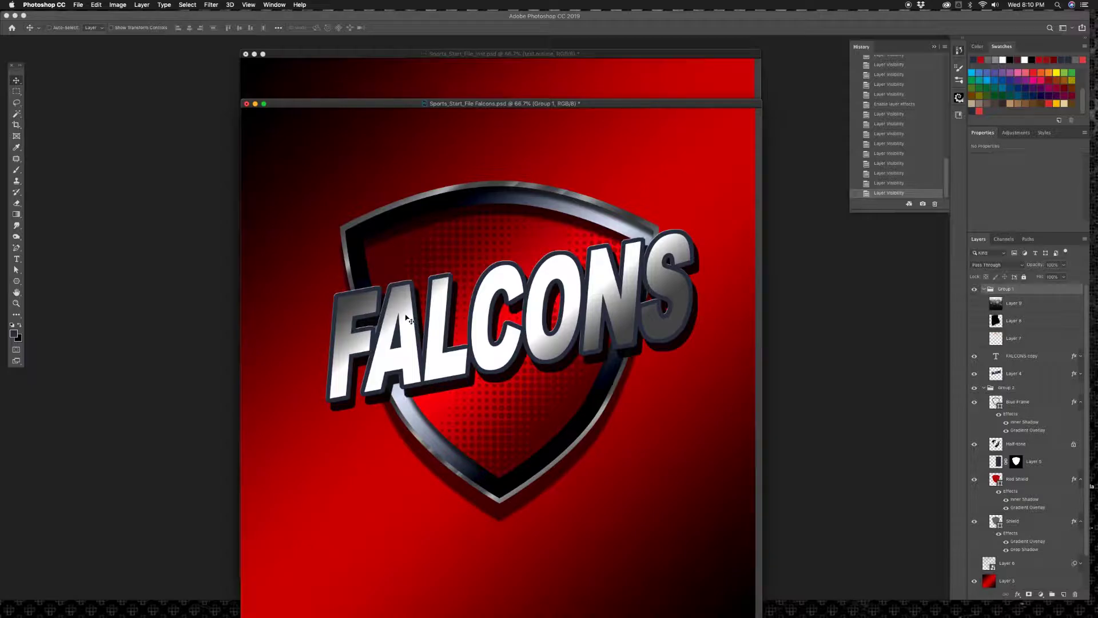
key("alt+Tab")
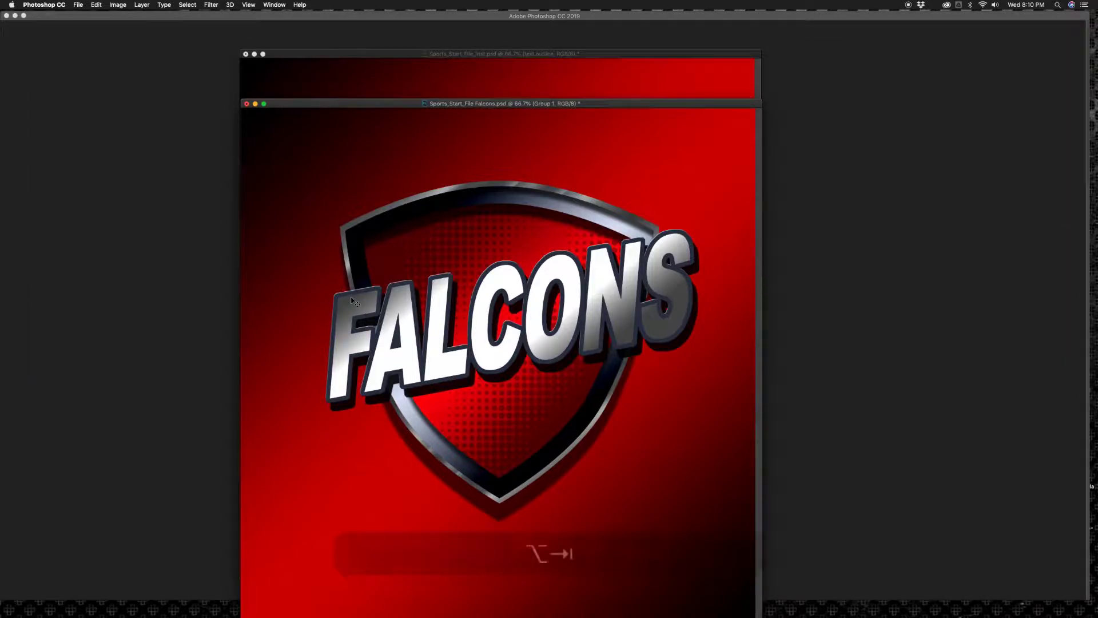
left_click(474, 65)
key("Tab")
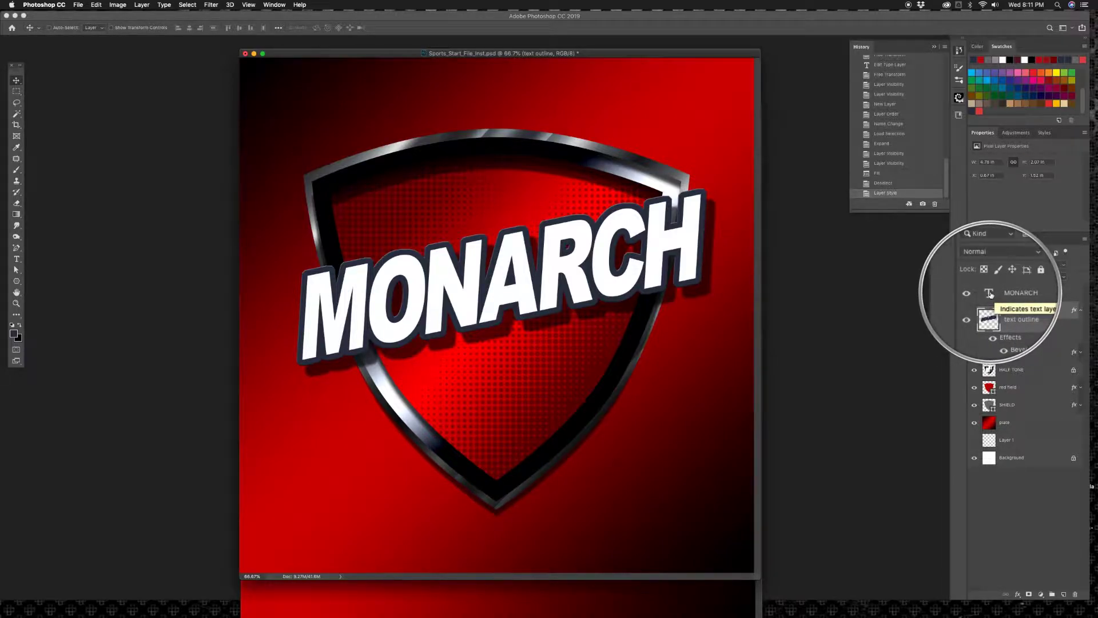
- Add a reflected black-to-white gradient overlay at scale 66 to MONARCH, trying several blend modes
double_click(1044, 296)
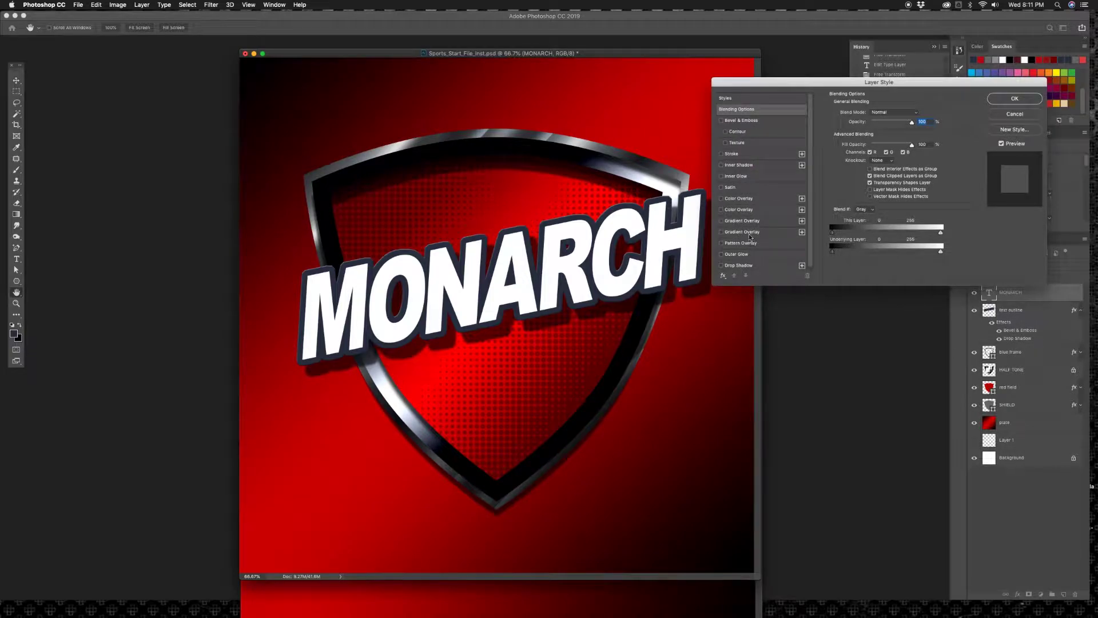
left_click(746, 223)
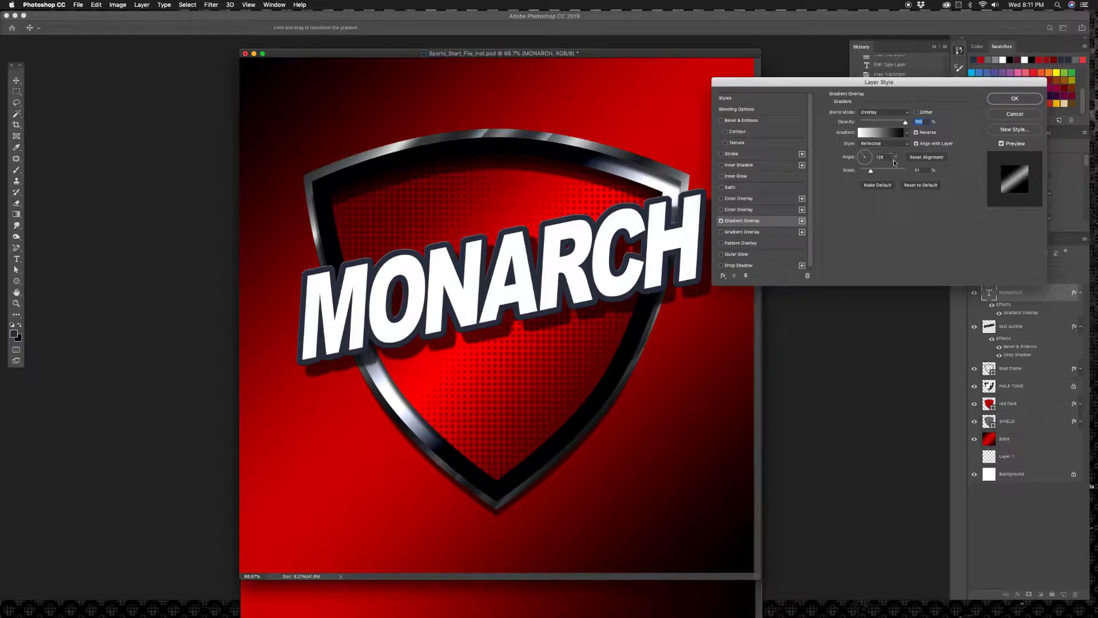
left_click_drag(872, 173, 876, 172)
left_click(883, 135)
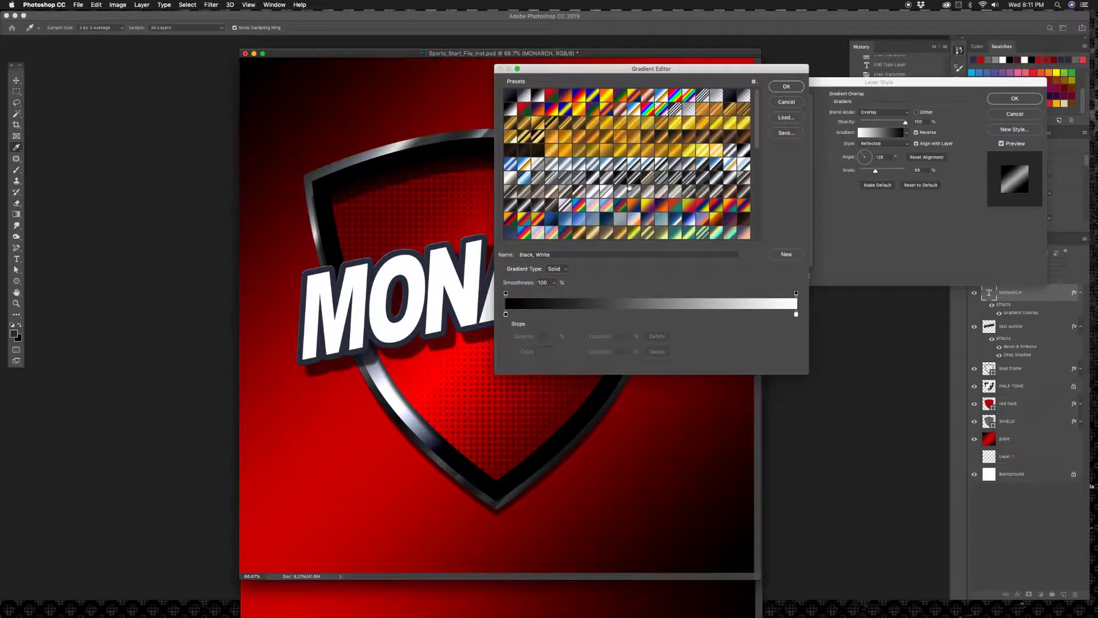
left_click(786, 87)
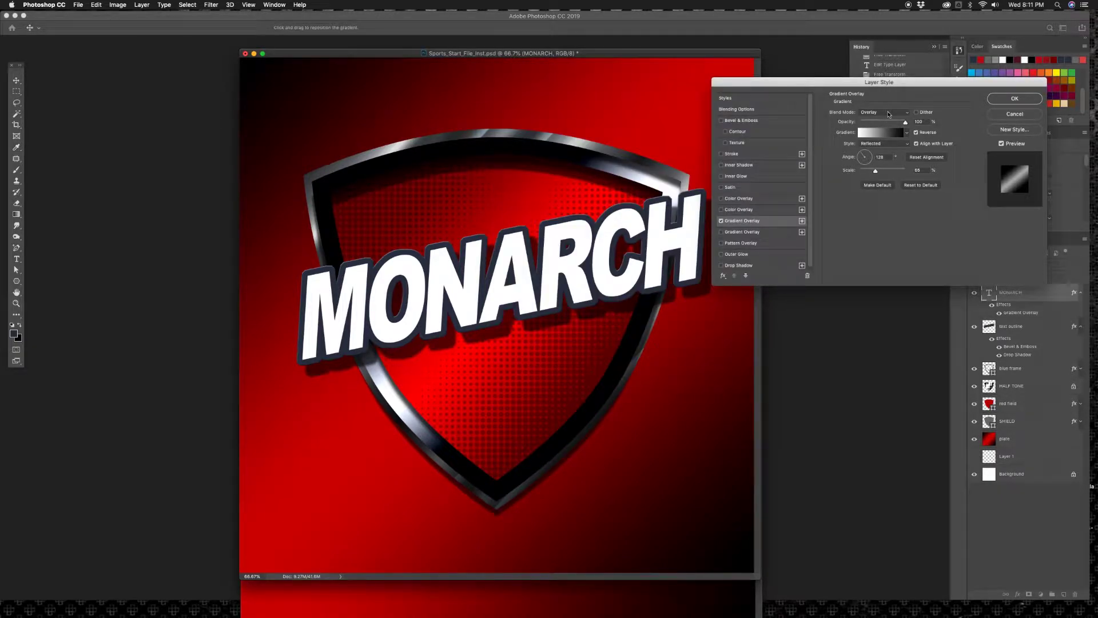
left_click(889, 113)
left_click(880, 21)
left_click(880, 112)
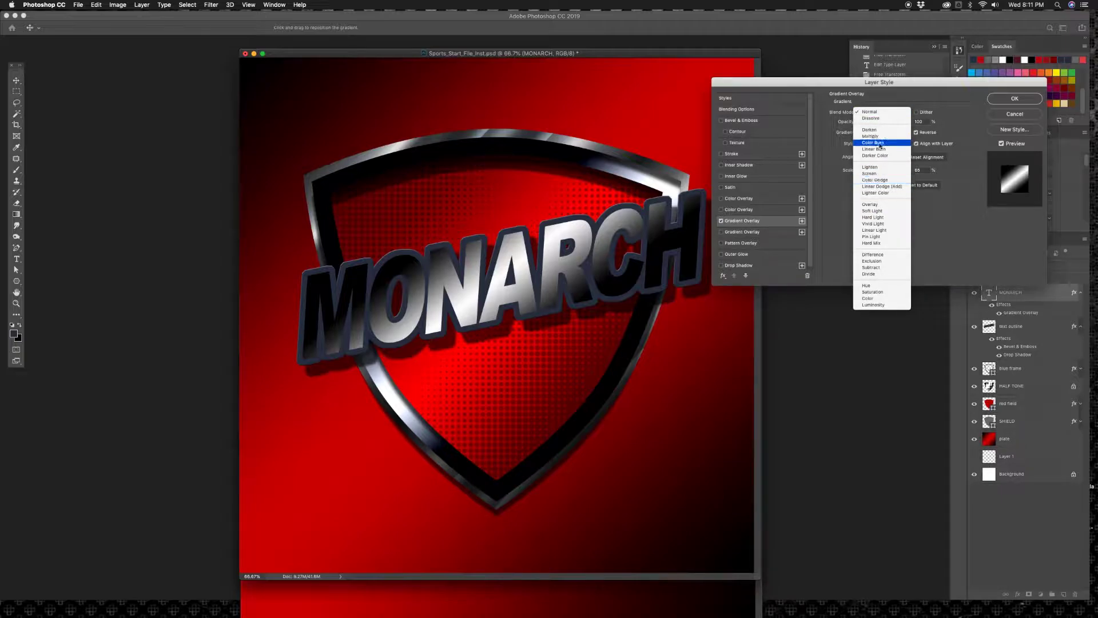
left_click(869, 111)
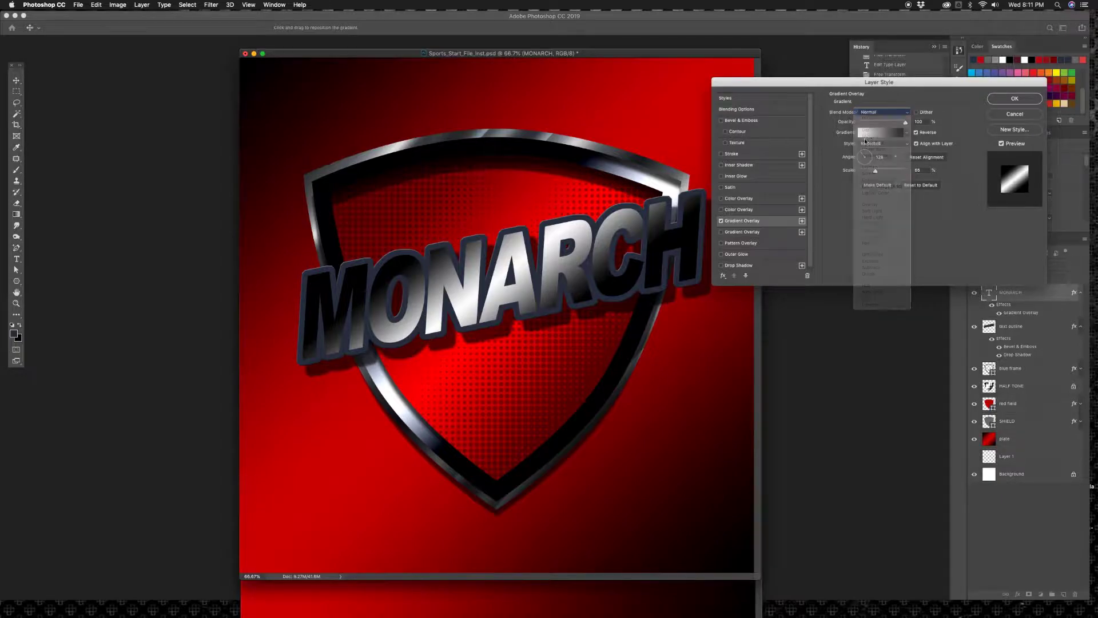
left_click(1014, 99)
- Check the FALCONS copy layer's gradient overlay settings in the Falcons reference document
left_click(641, 590)
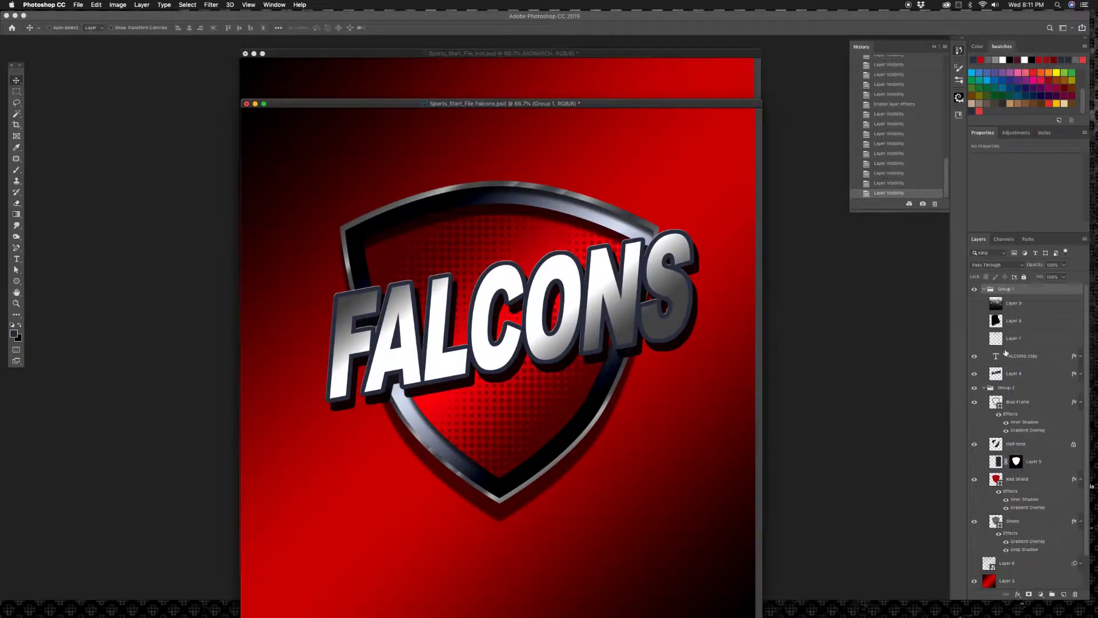
left_click(1080, 357)
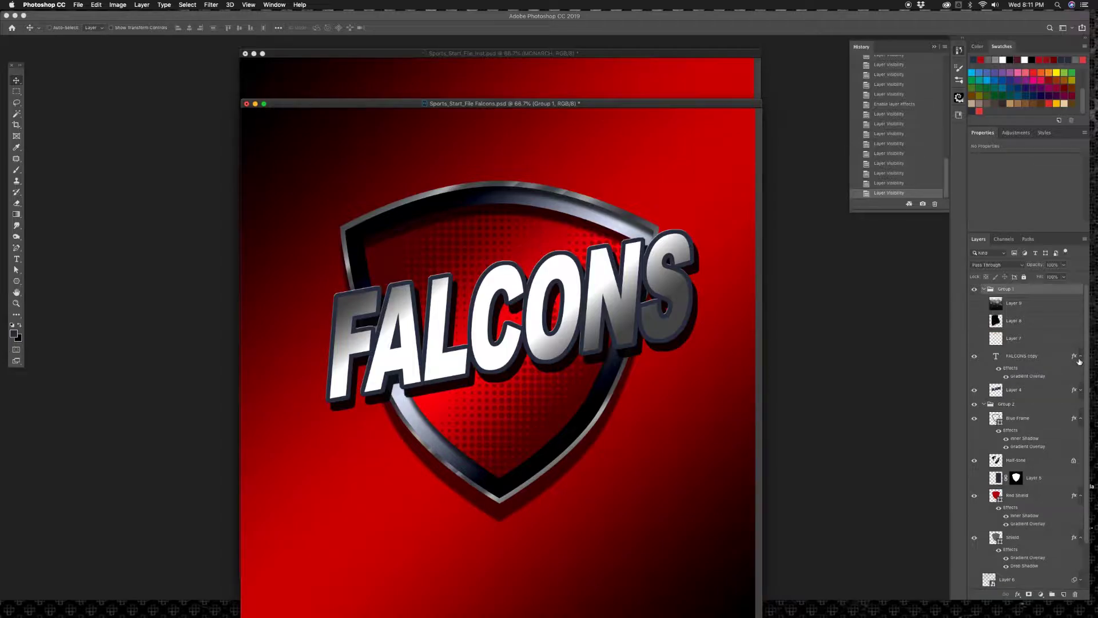
double_click(1032, 377)
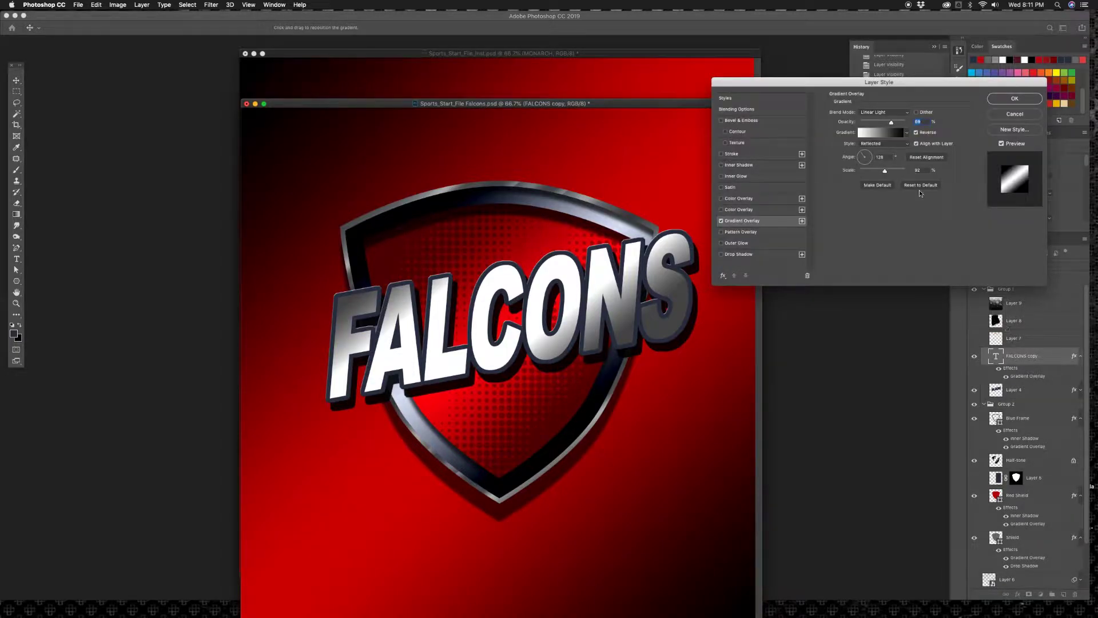
left_click(1023, 114)
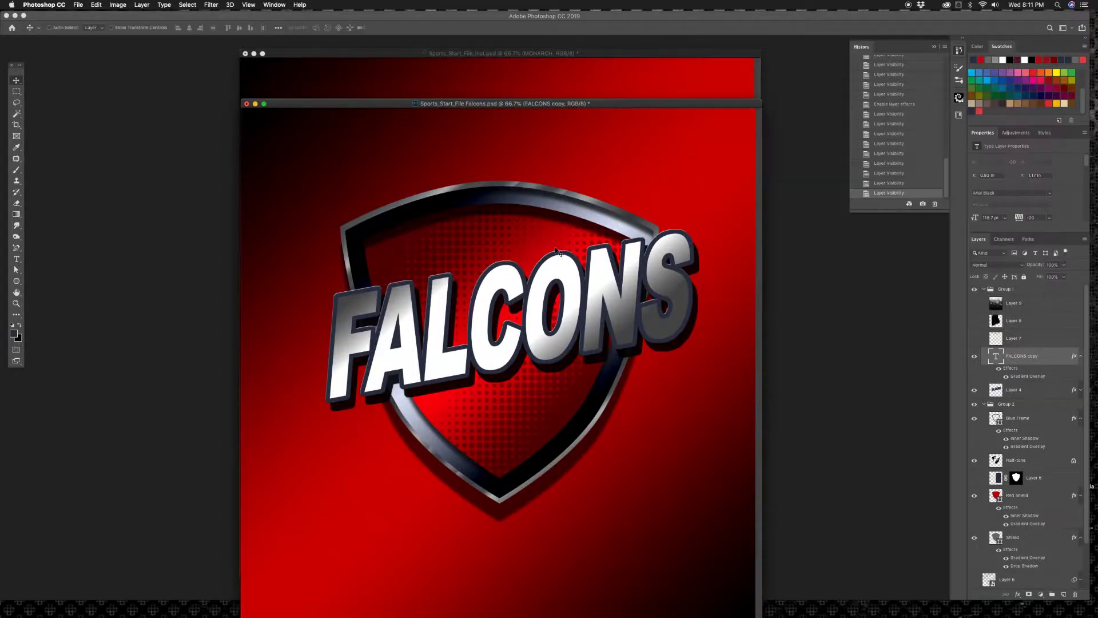
left_click(601, 93)
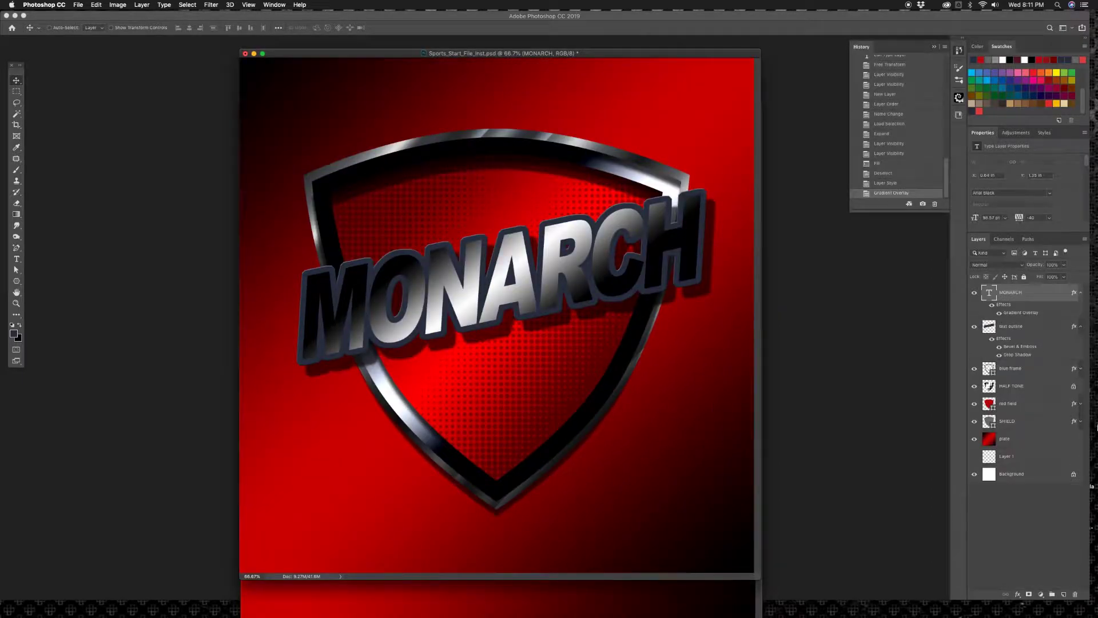
- Set MONARCH's gradient overlay to Linear Light, 68% opacity and a 113° angle
double_click(1022, 312)
left_click(884, 113)
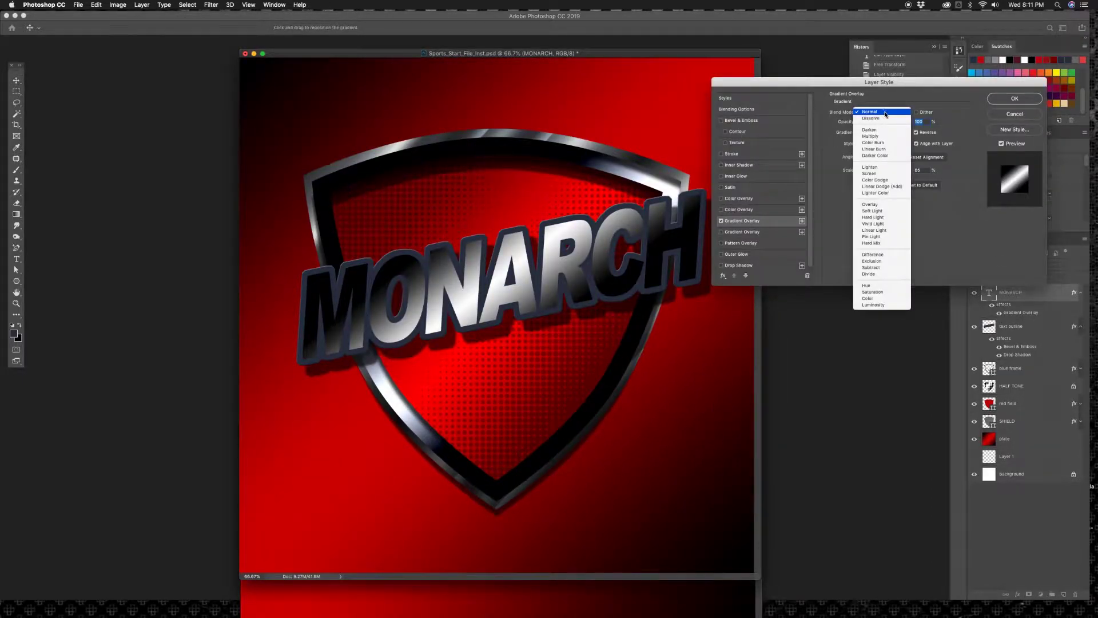
left_click(895, 230)
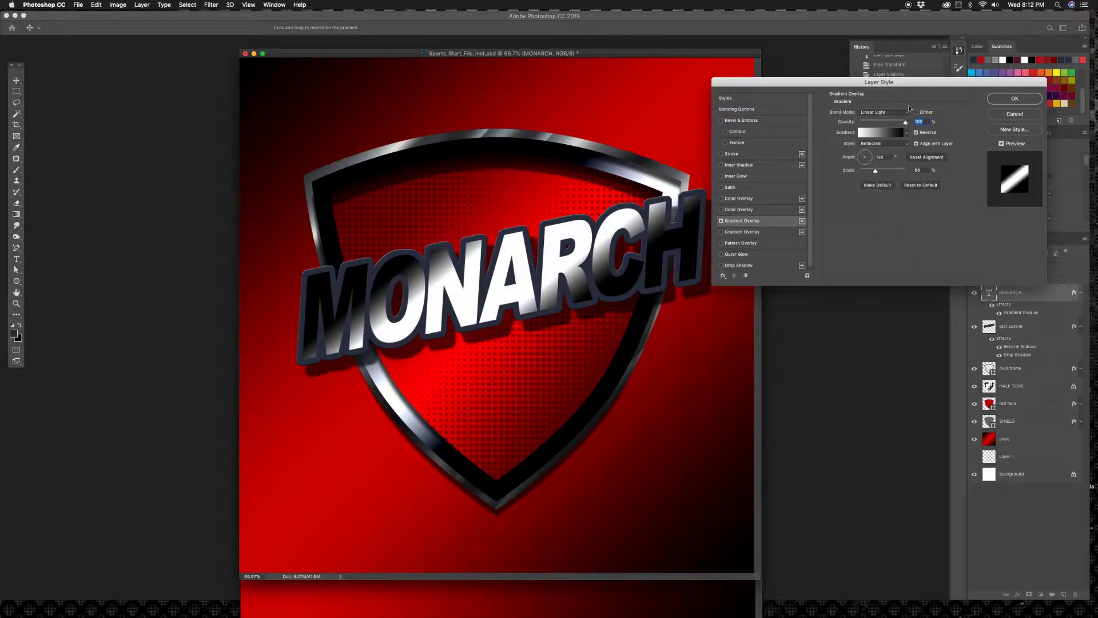
left_click_drag(905, 122, 892, 123)
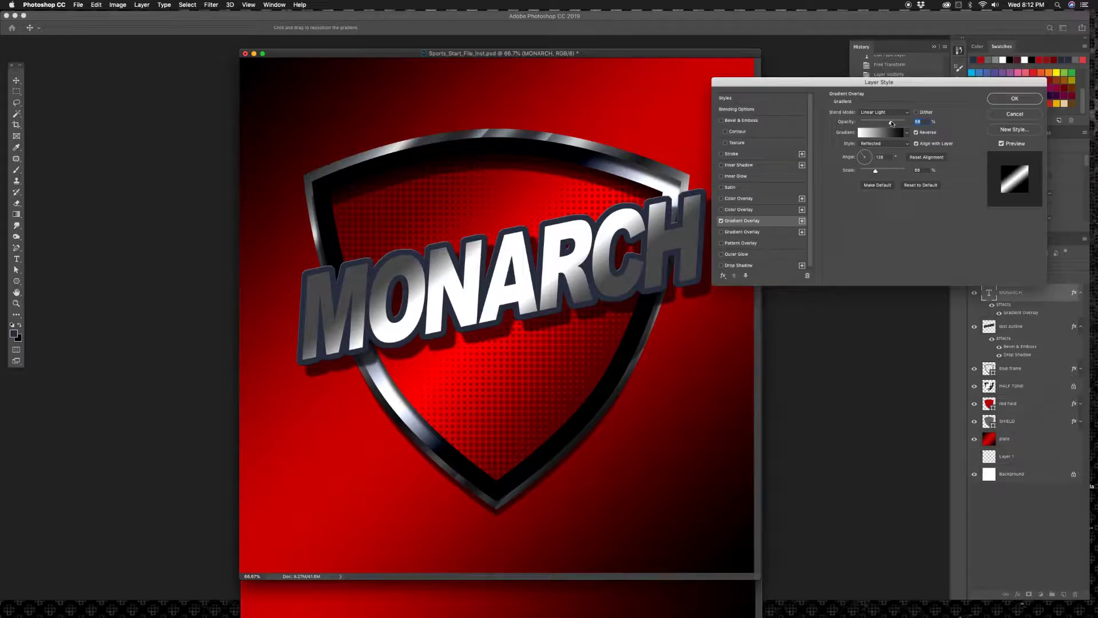
left_click_drag(853, 159, 862, 151)
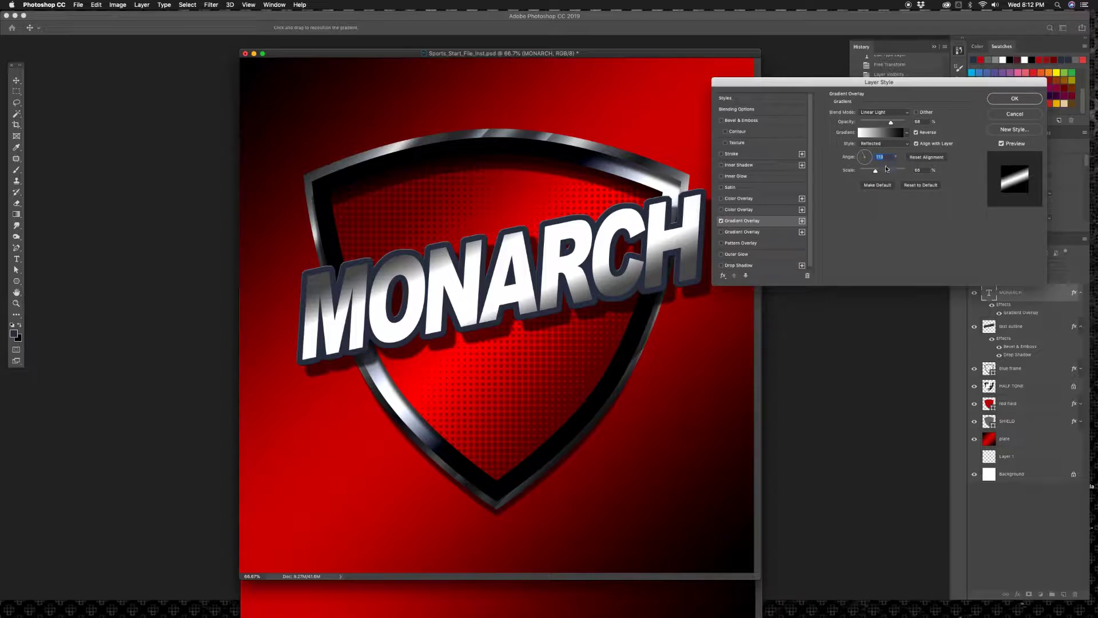
- Add a short drop shadow of about 12 px just beneath the MONARCH lettering
left_click(743, 265)
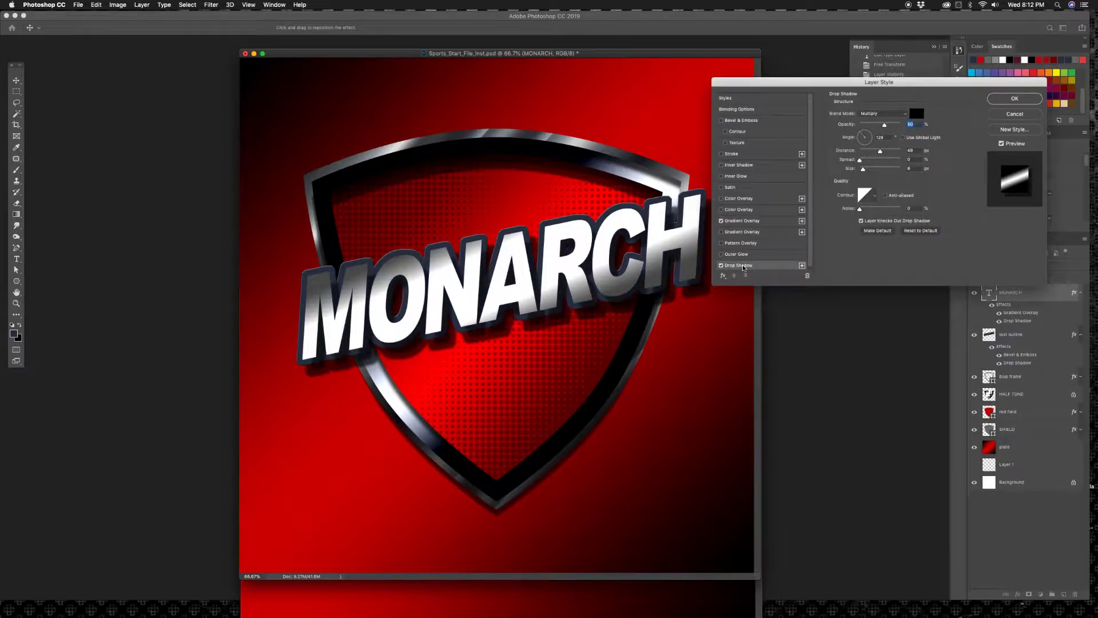
left_click_drag(686, 272, 686, 272)
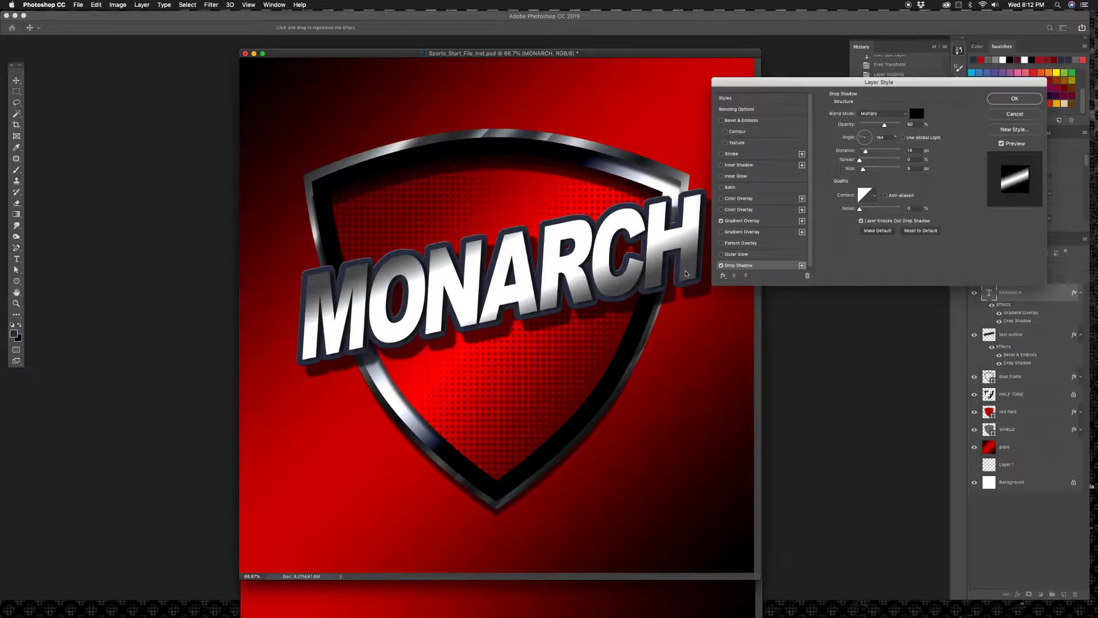
left_click_drag(685, 272, 685, 271)
left_click(1014, 99)
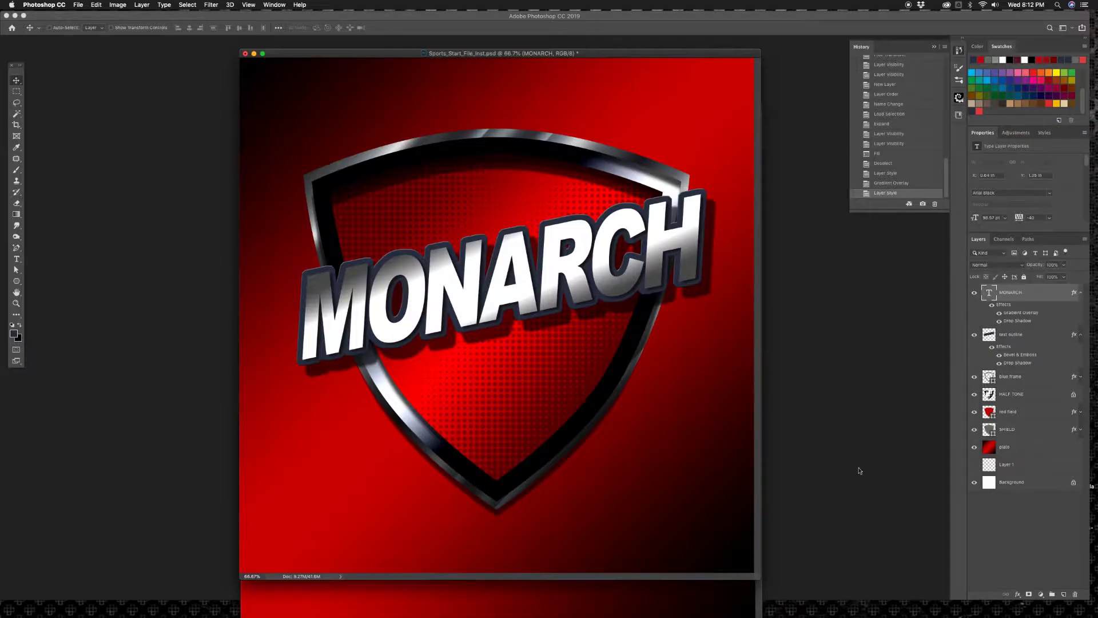
- Turn on the SHIELD layer's drop shadow, comparing the shield hidden and shown
left_click(975, 430)
left_click(975, 430)
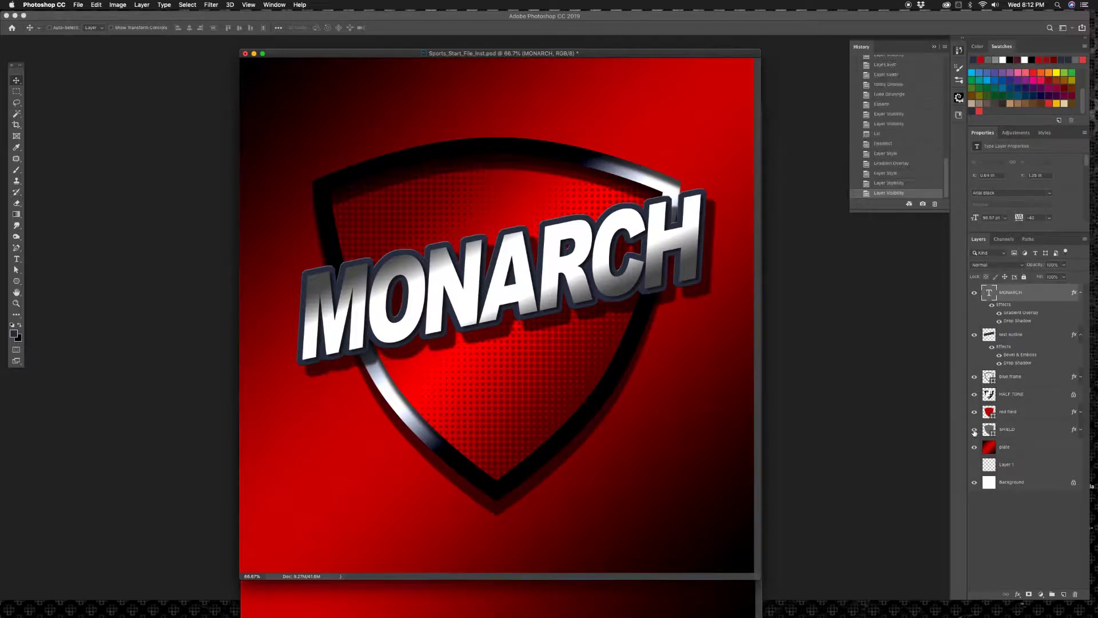
left_click(1080, 430)
left_click(998, 466)
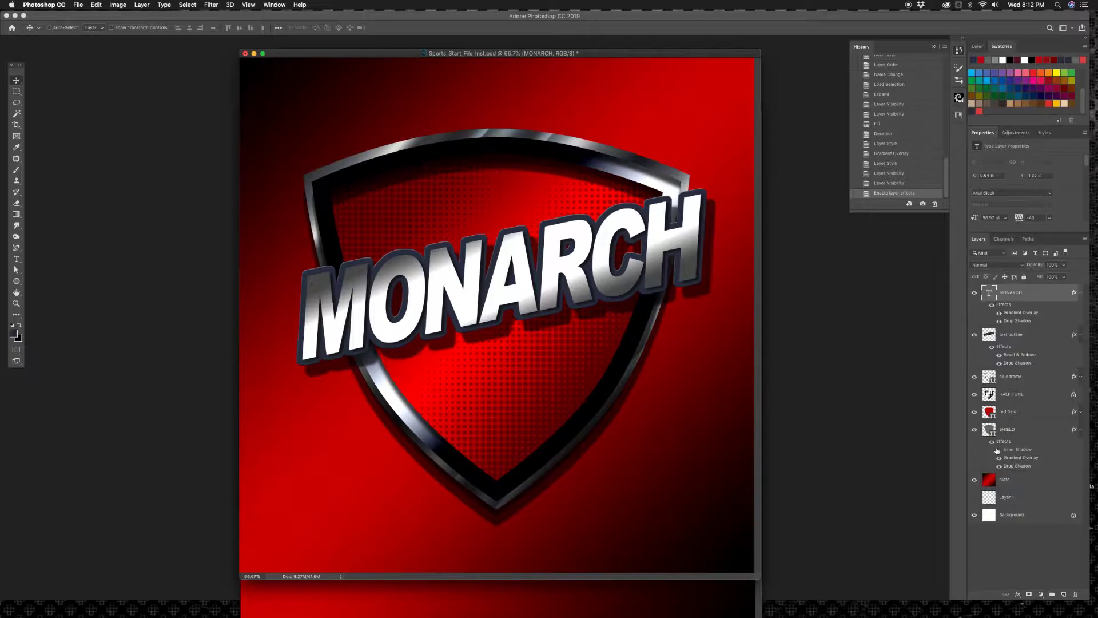
left_click(998, 449)
left_click(999, 450)
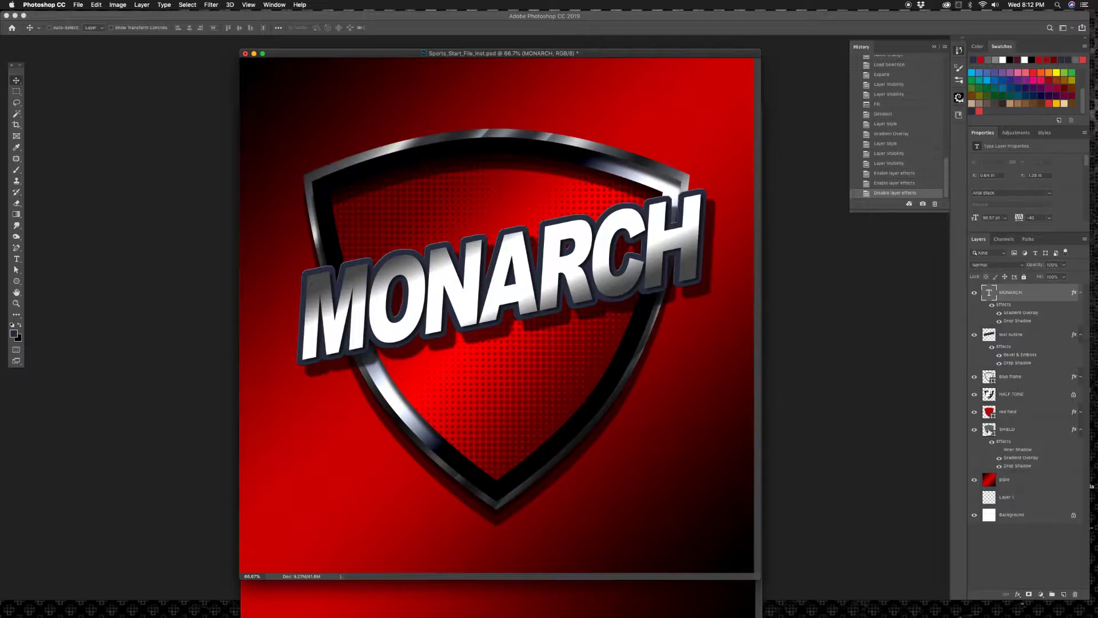
left_click(974, 430)
left_click(974, 429)
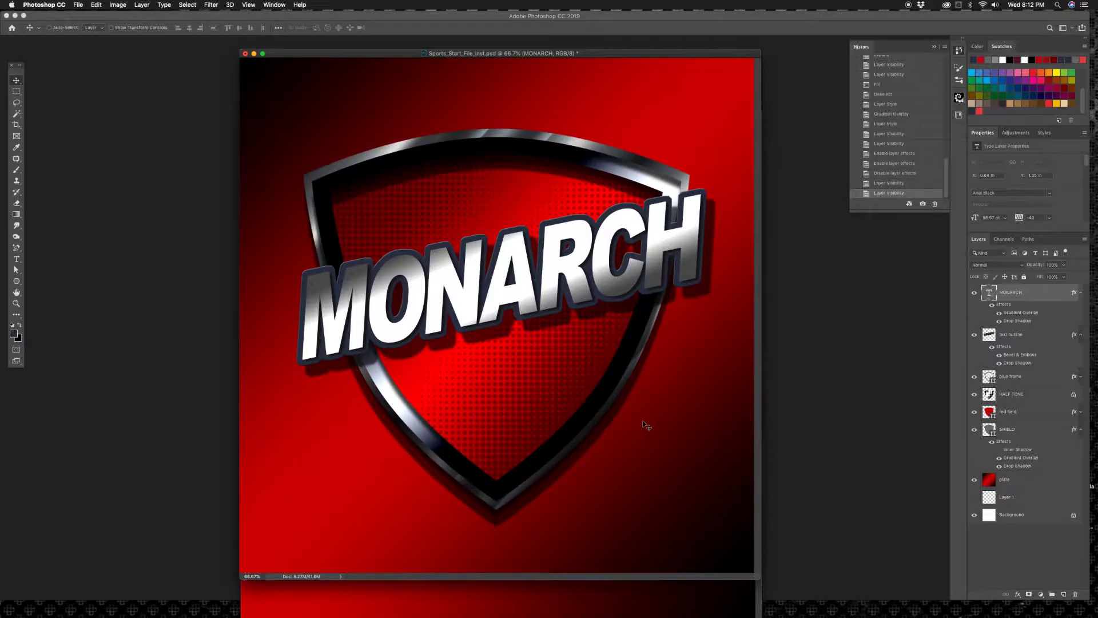
- Push the SHIELD layer's drop shadow farther down and confirm the change
left_click_drag(643, 427, 645, 430)
key("z")
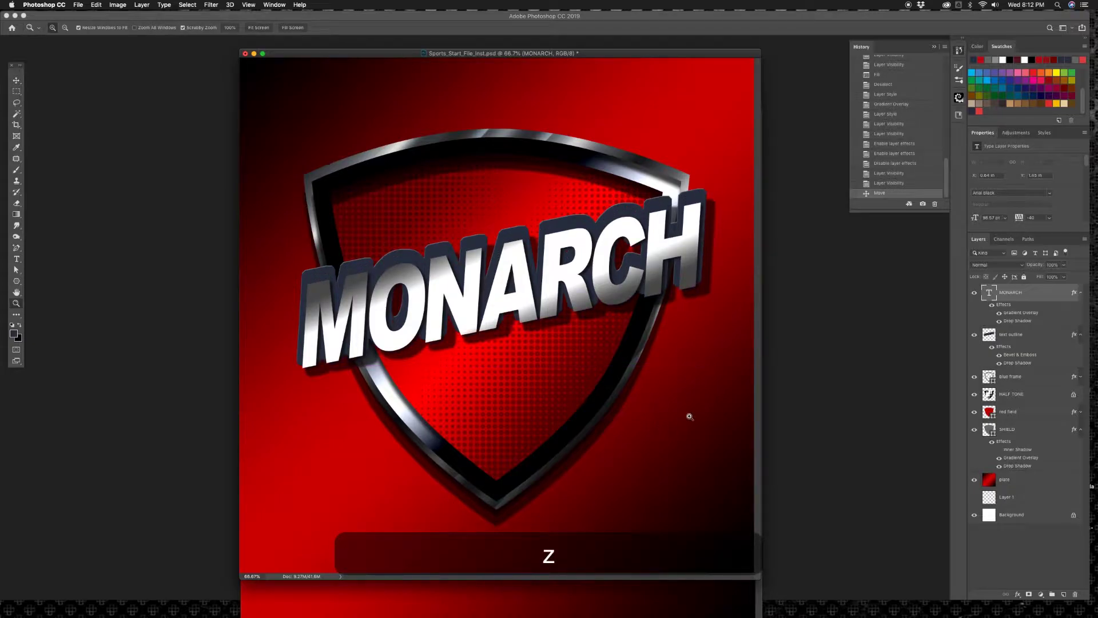
left_click(890, 184)
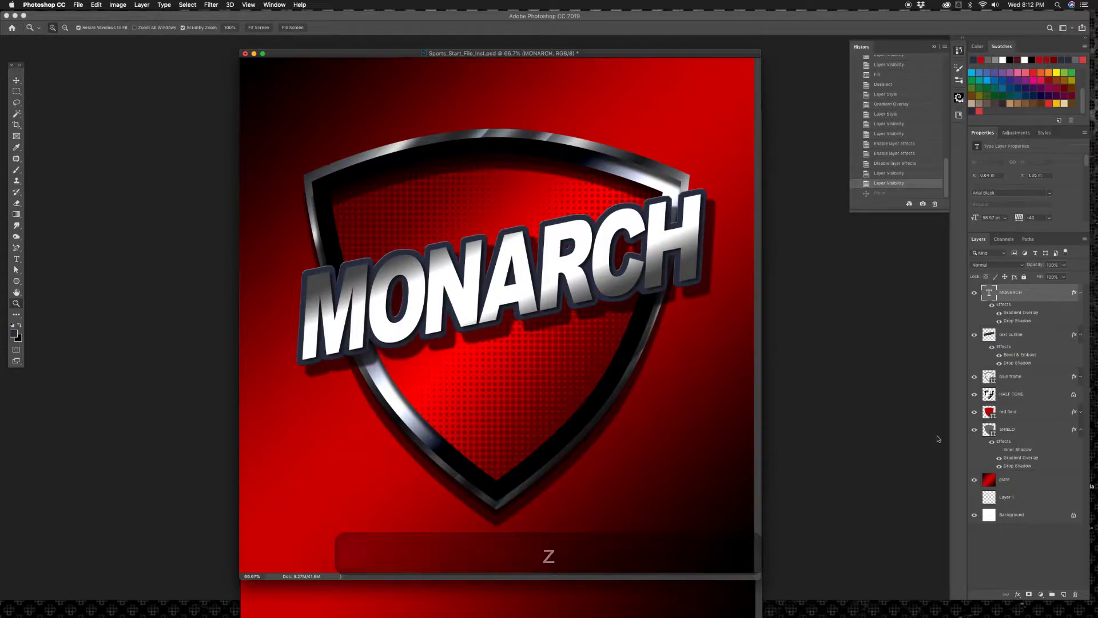
left_click(1011, 435)
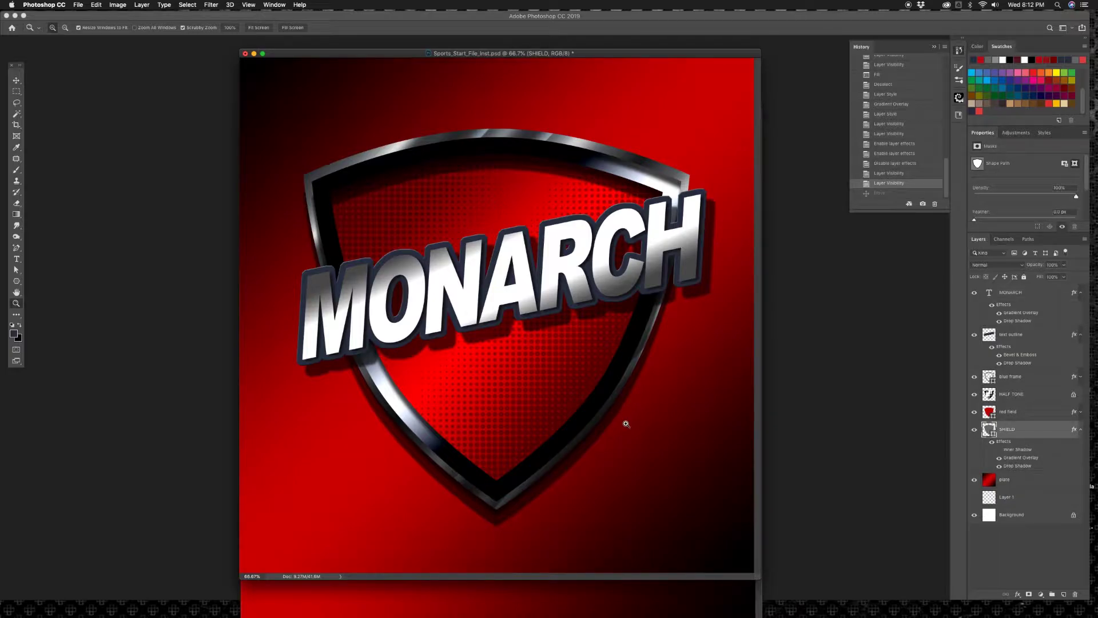
key("v")
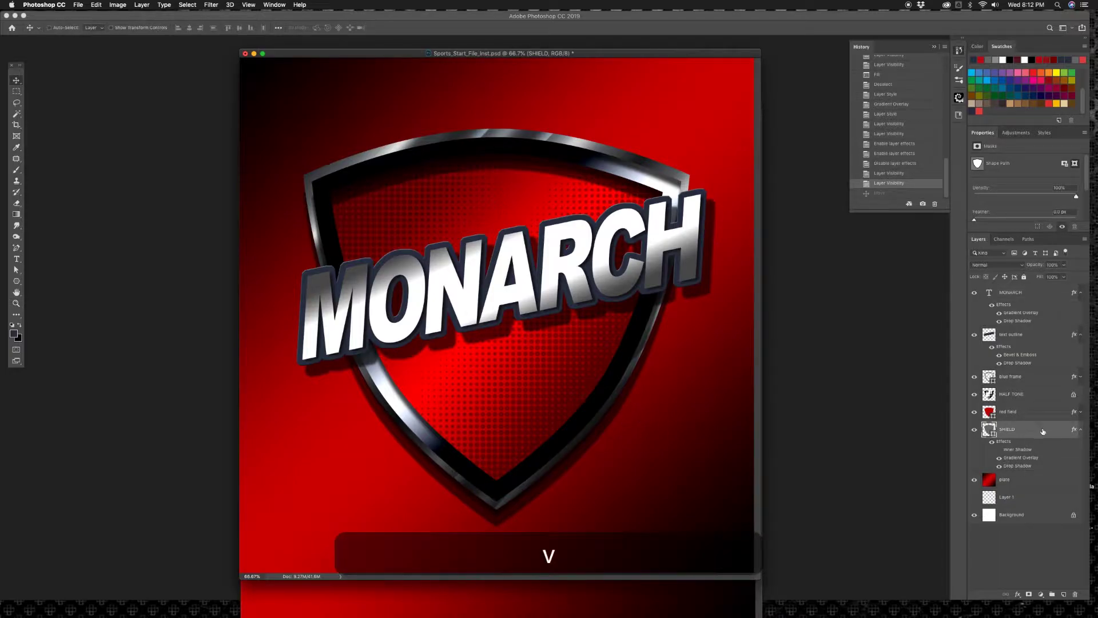
left_click(773, 267)
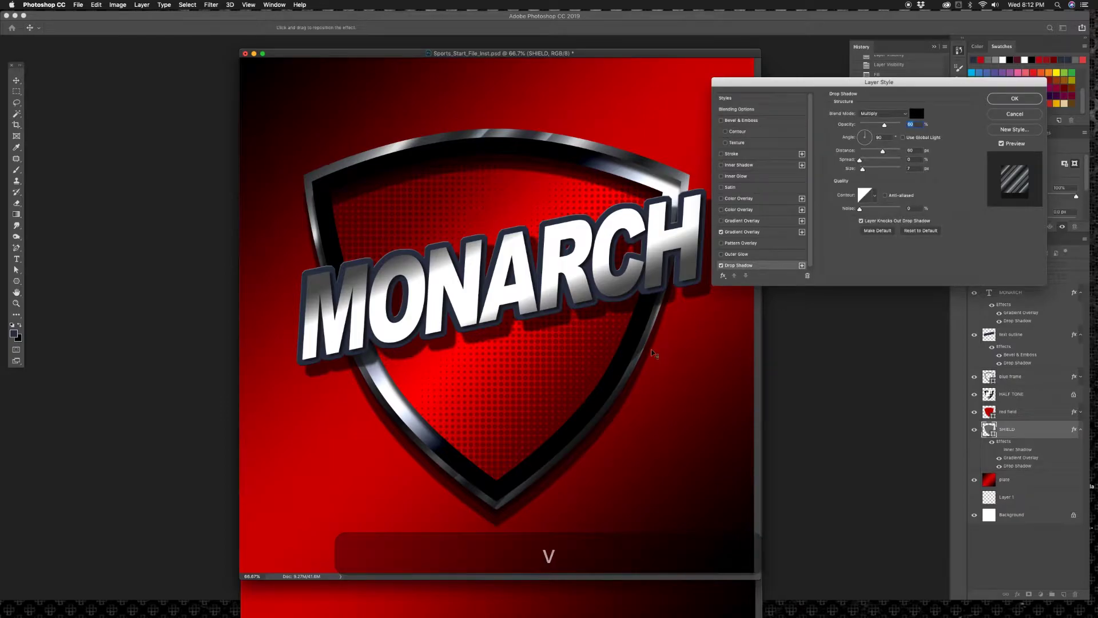
left_click_drag(654, 362, 653, 363)
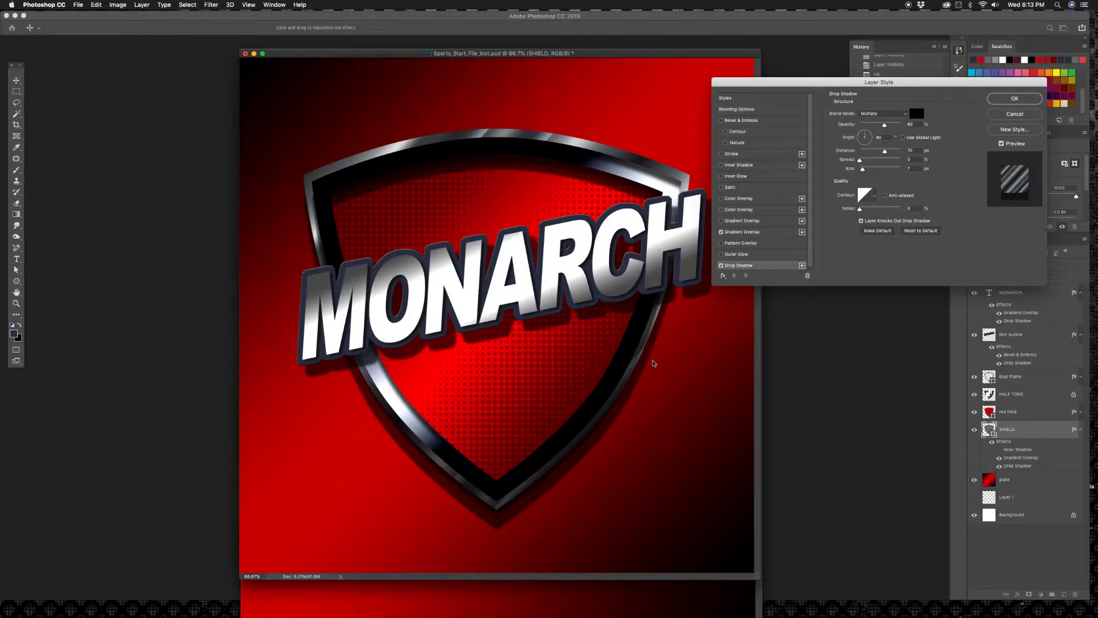
left_click(1015, 98)
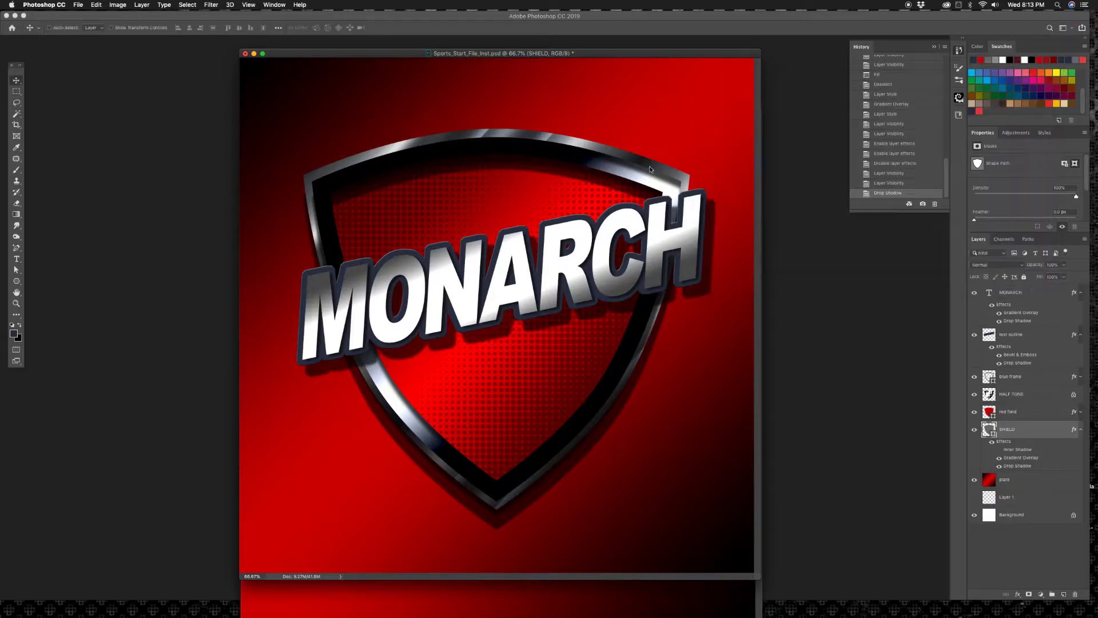
- Collapse the effects lists and add a new empty layer above MONARCH
left_click(1081, 294)
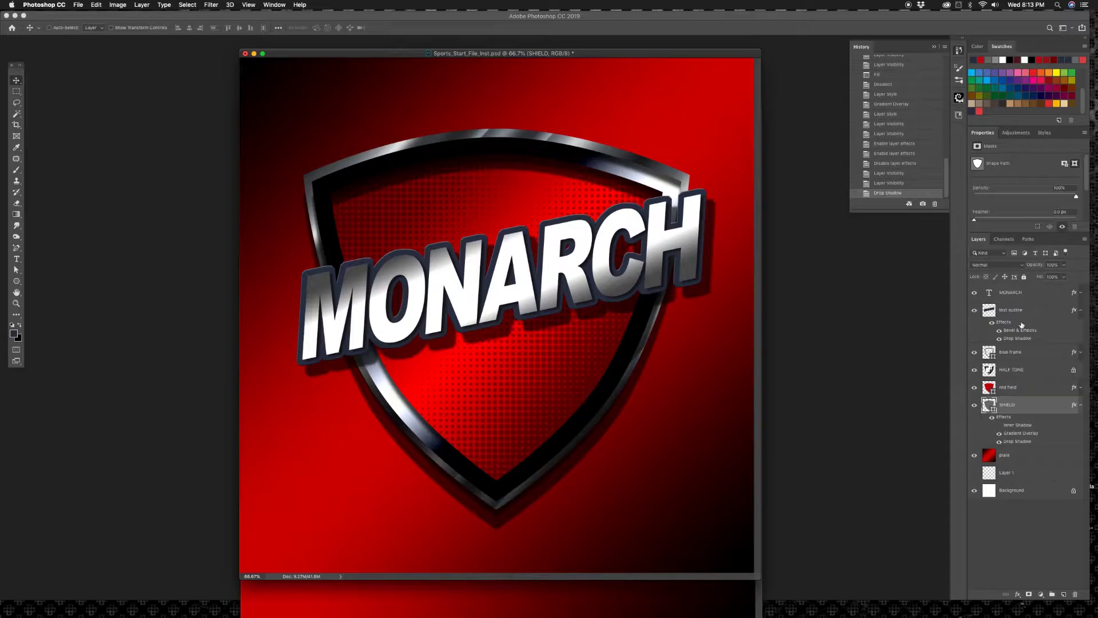
left_click(1081, 310)
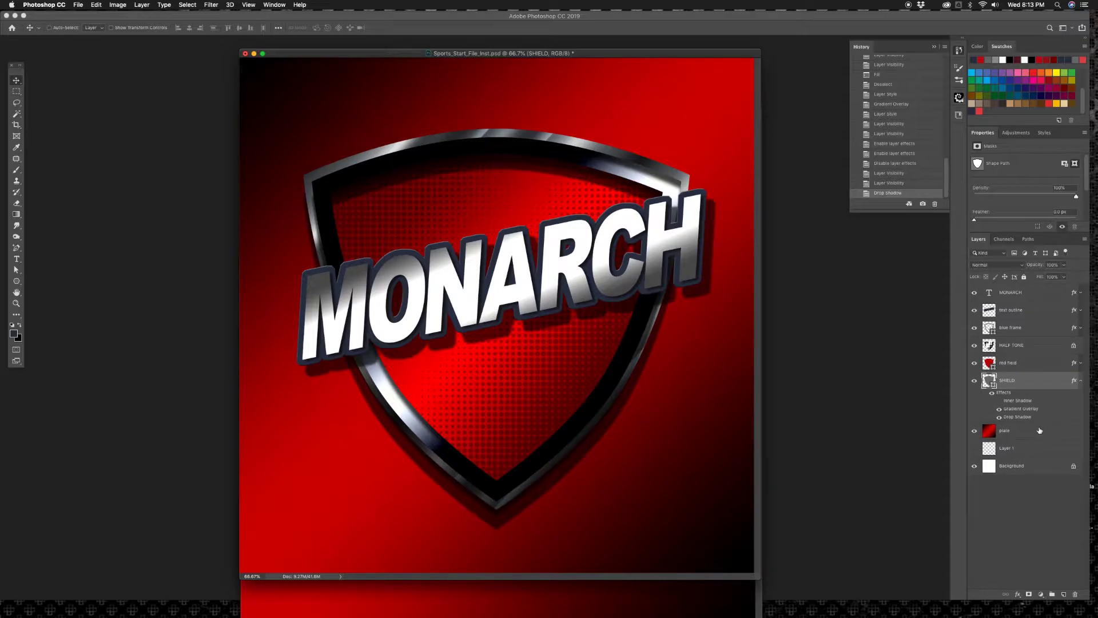
left_click(1038, 292)
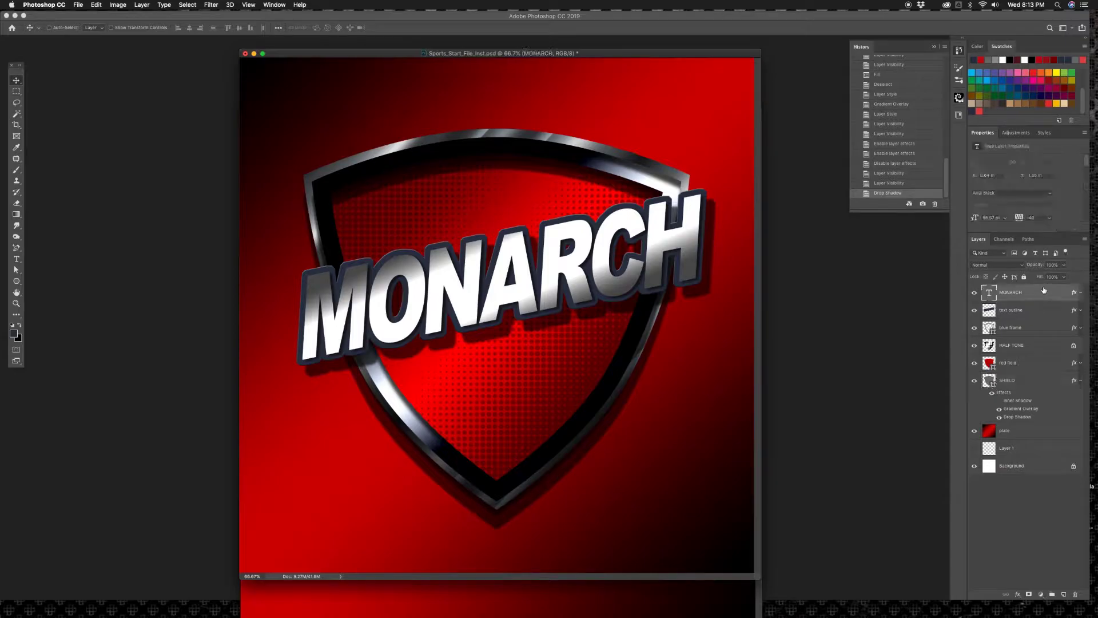
left_click(1064, 595)
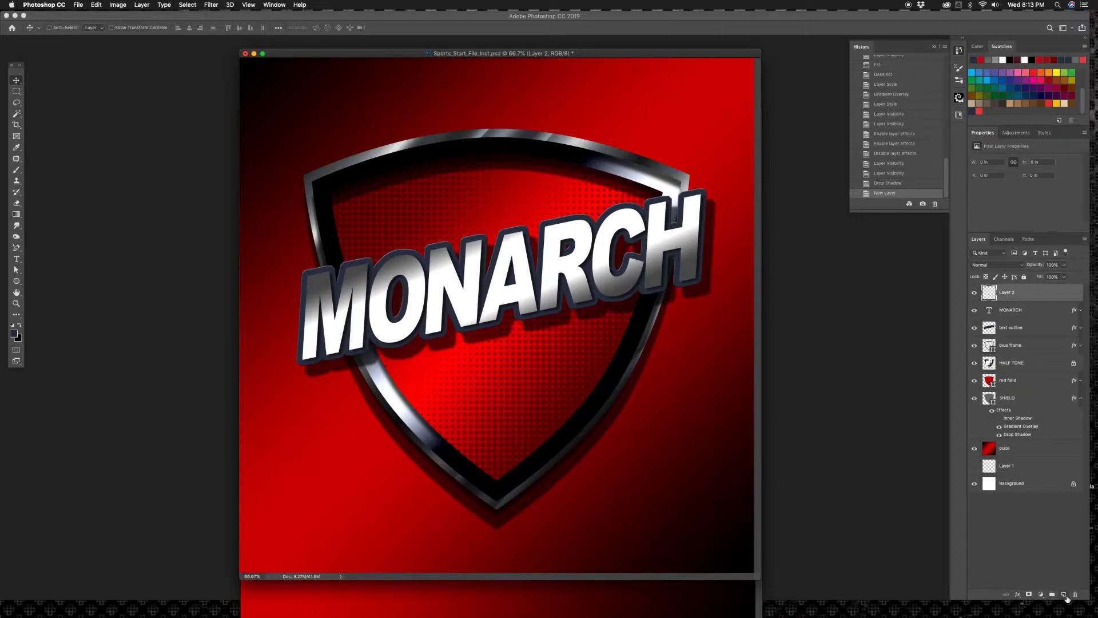
- Stamp all visible artwork onto Layer 2 and move it below SHIELD, above plate
left_click(1085, 241)
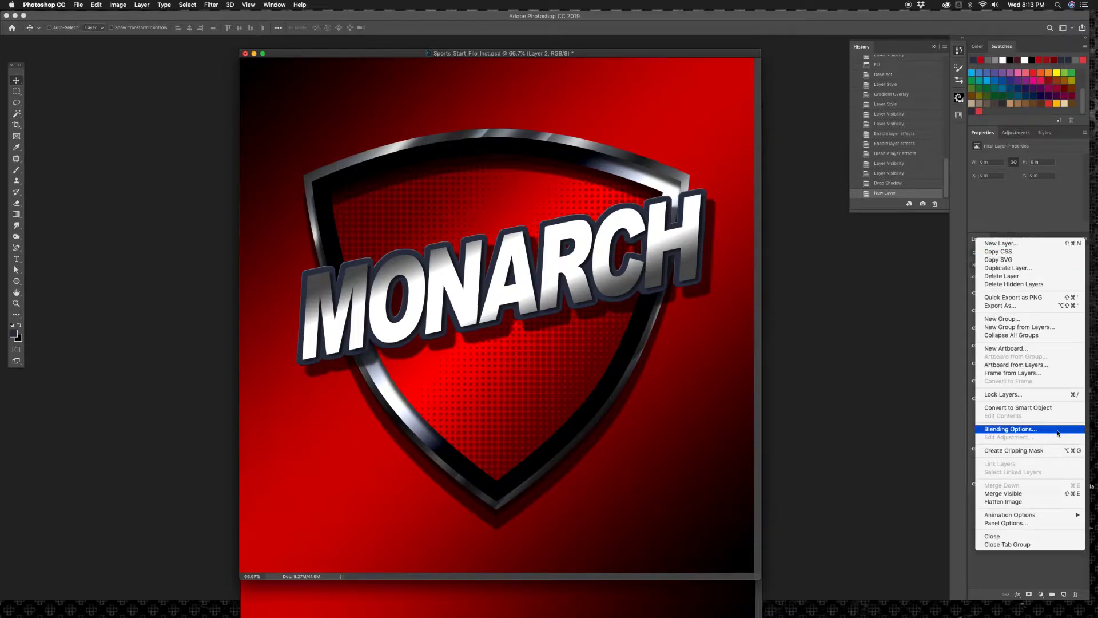
left_click(1025, 495, "alt")
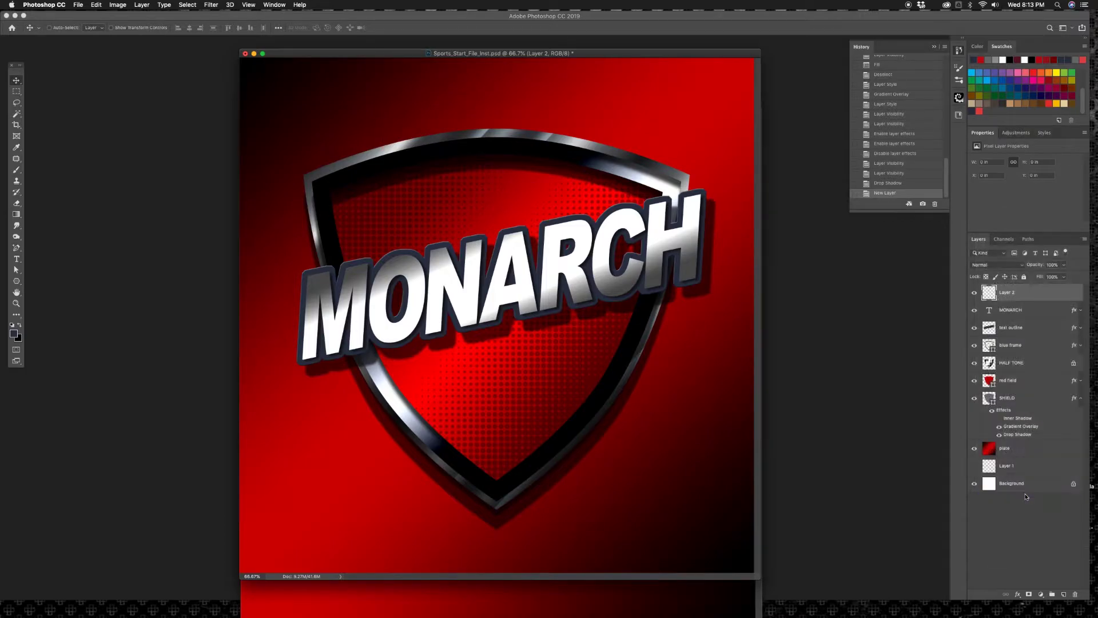
left_click(973, 292)
left_click(973, 292)
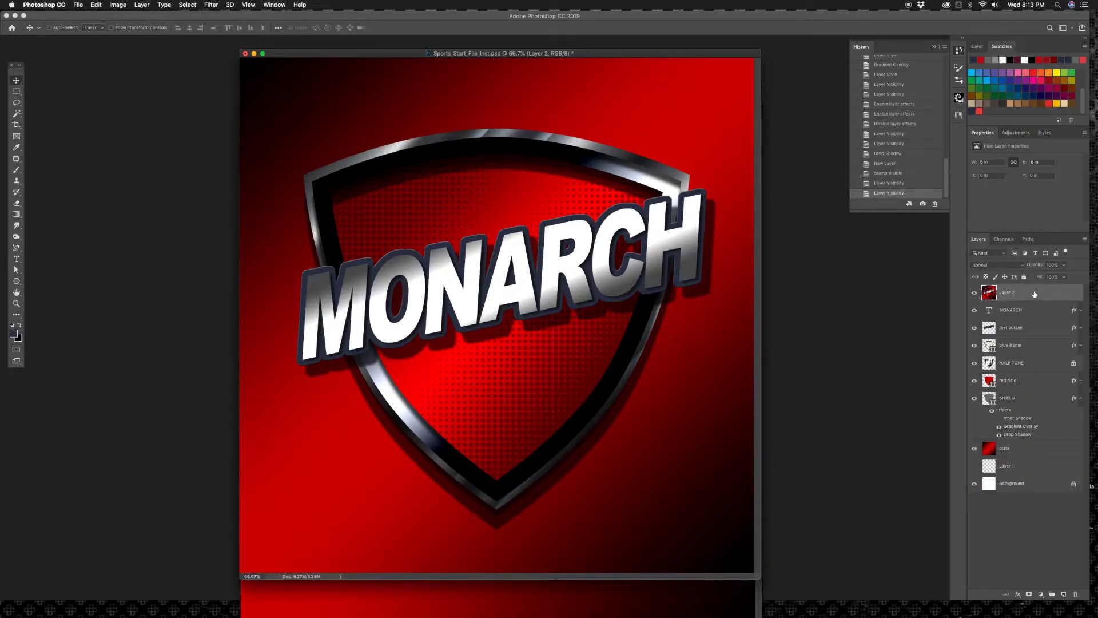
left_click_drag(1033, 294, 1029, 440)
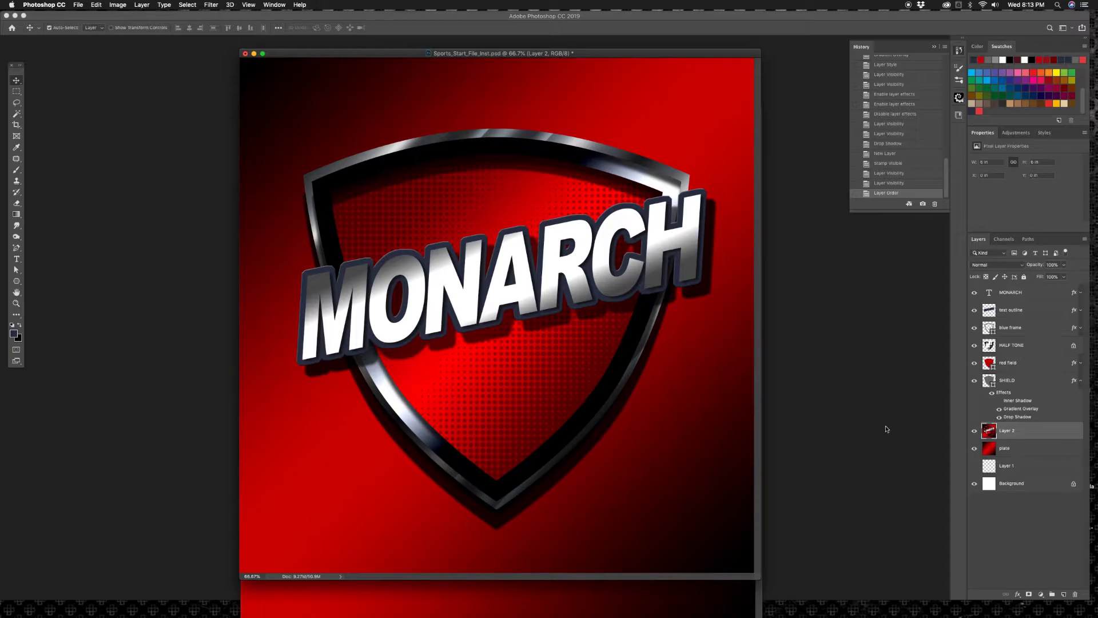
- Scale Layer 2 up to about 124% from the centre
key("super+t")
key("super+minus")
key("super+minus")
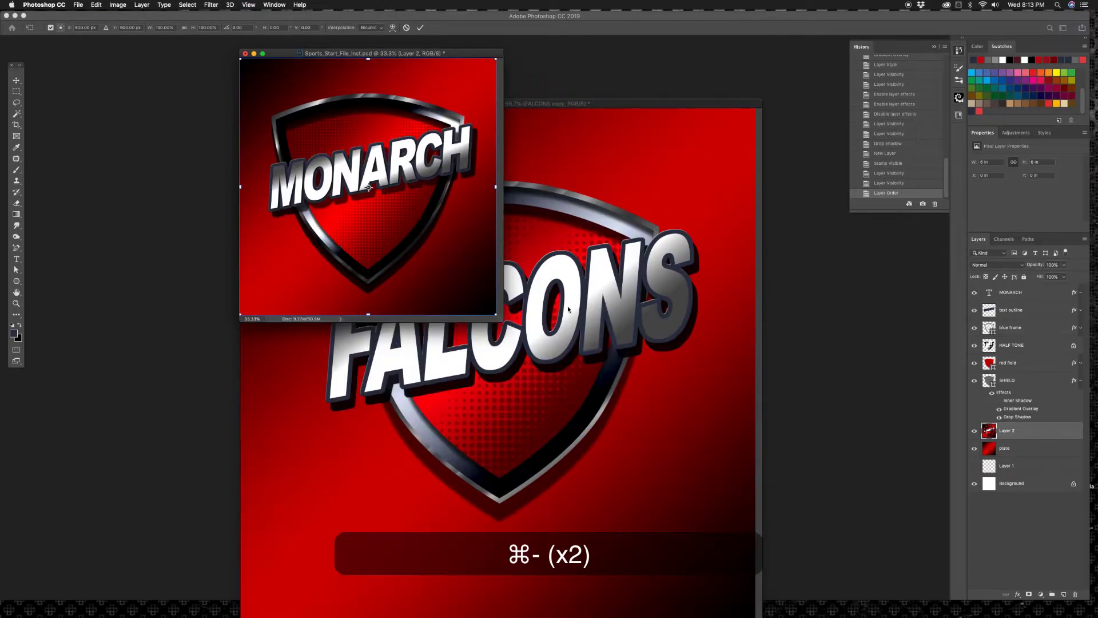
left_click_drag(500, 323, 785, 540)
left_click_drag(648, 160, 677, 141)
key("Return")
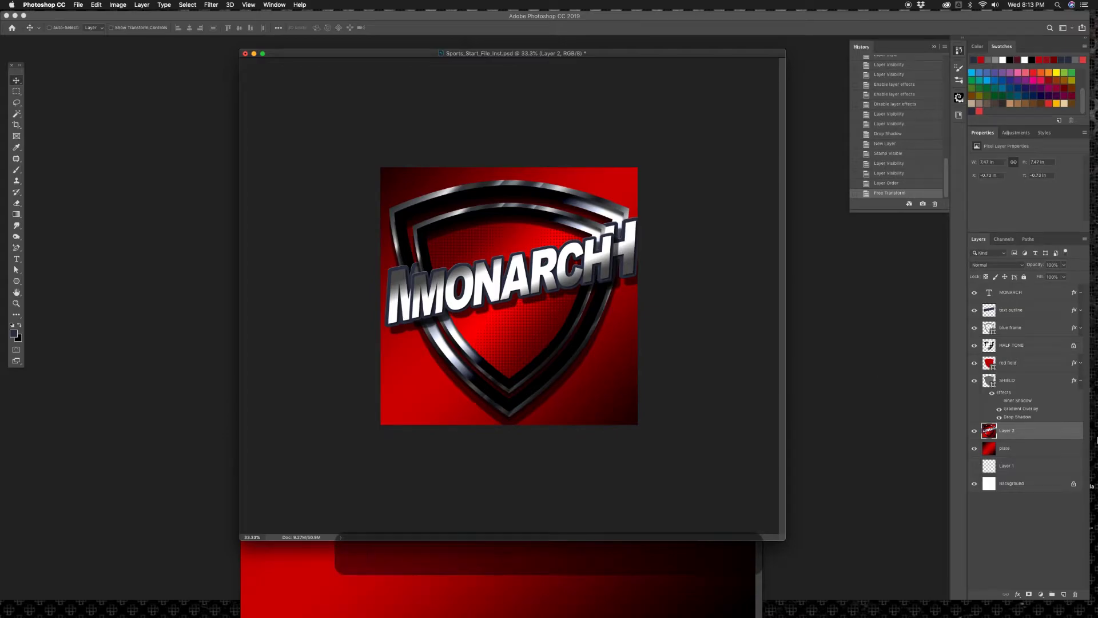
- Convert Layer 2 to a smart object at 20% opacity
right_click(1055, 431)
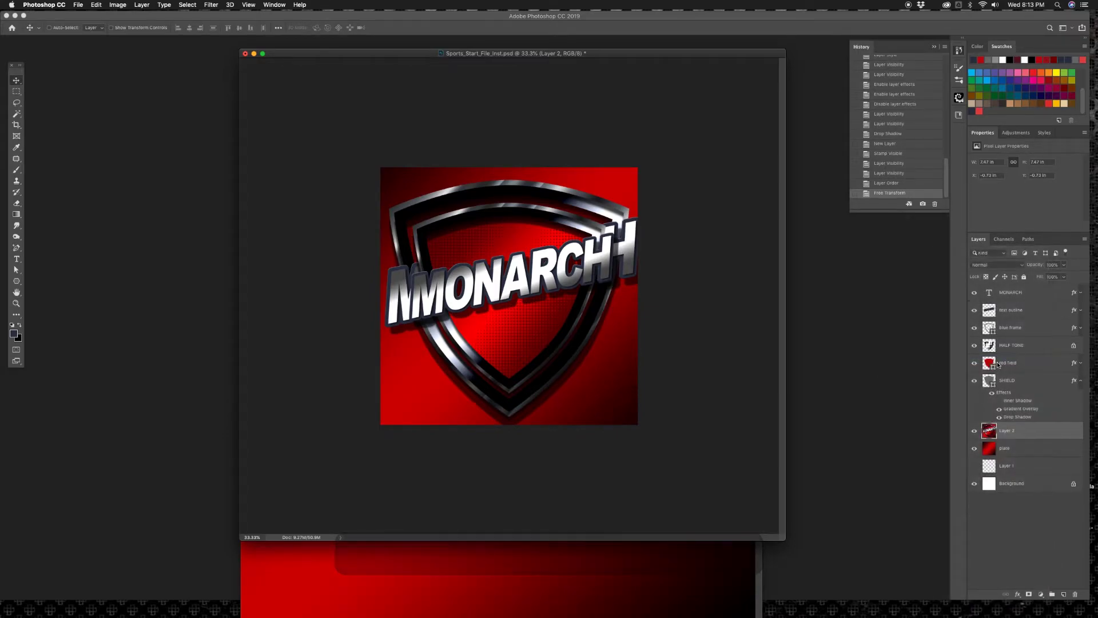
left_click(997, 360)
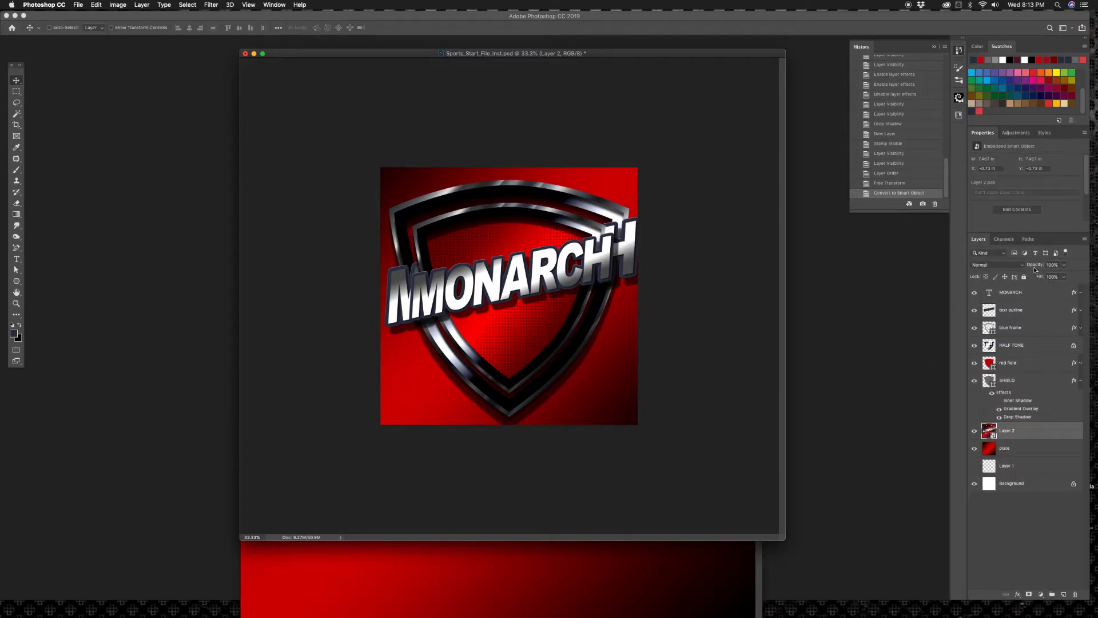
left_click(1052, 264)
type("20")
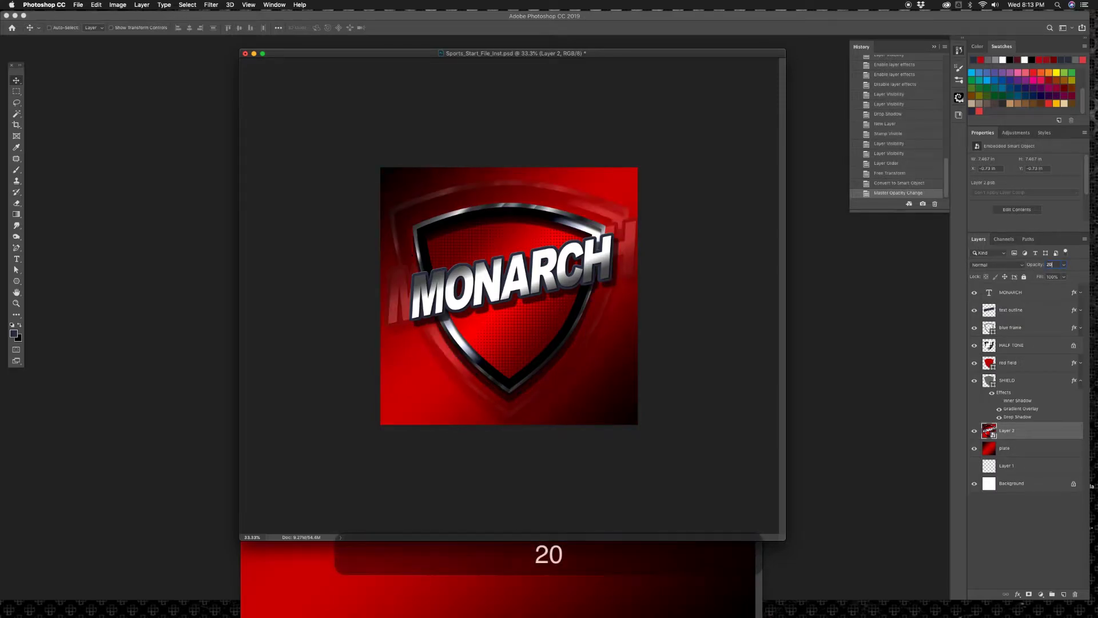
- Apply a horizontal Motion Blur, angle 0 and distance 40, to Layer 2, then zoom in
left_click(210, 4)
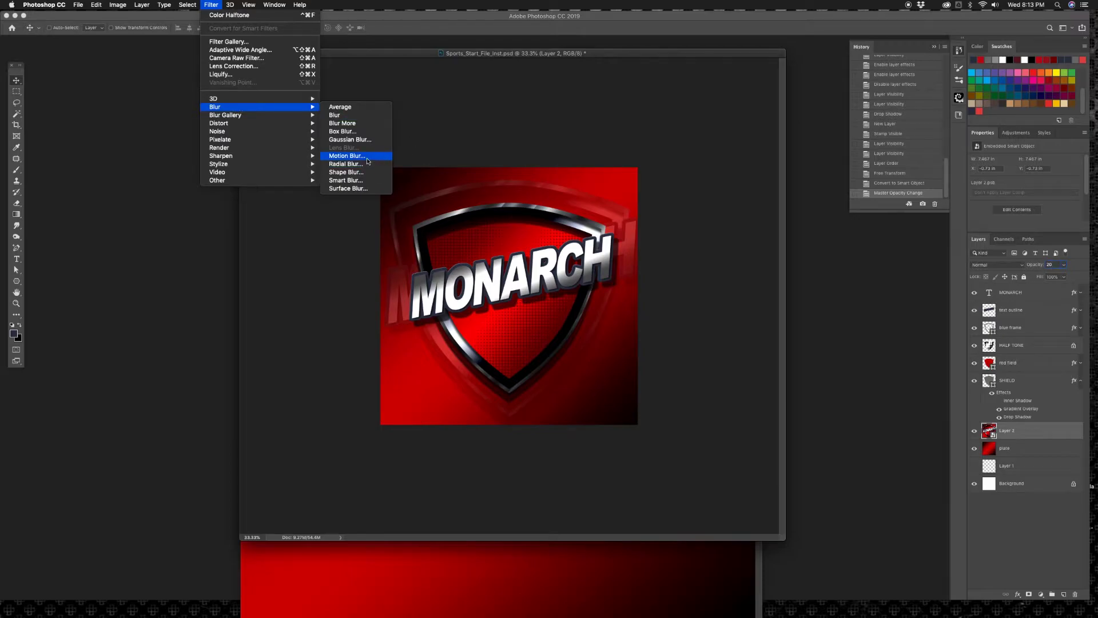
left_click(369, 156)
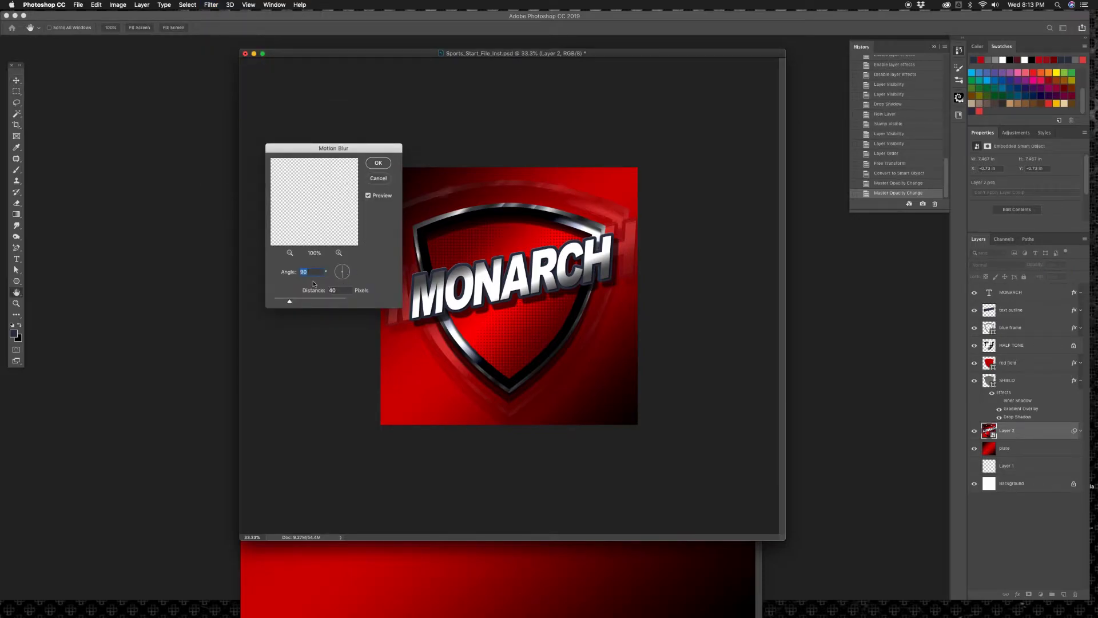
type("0")
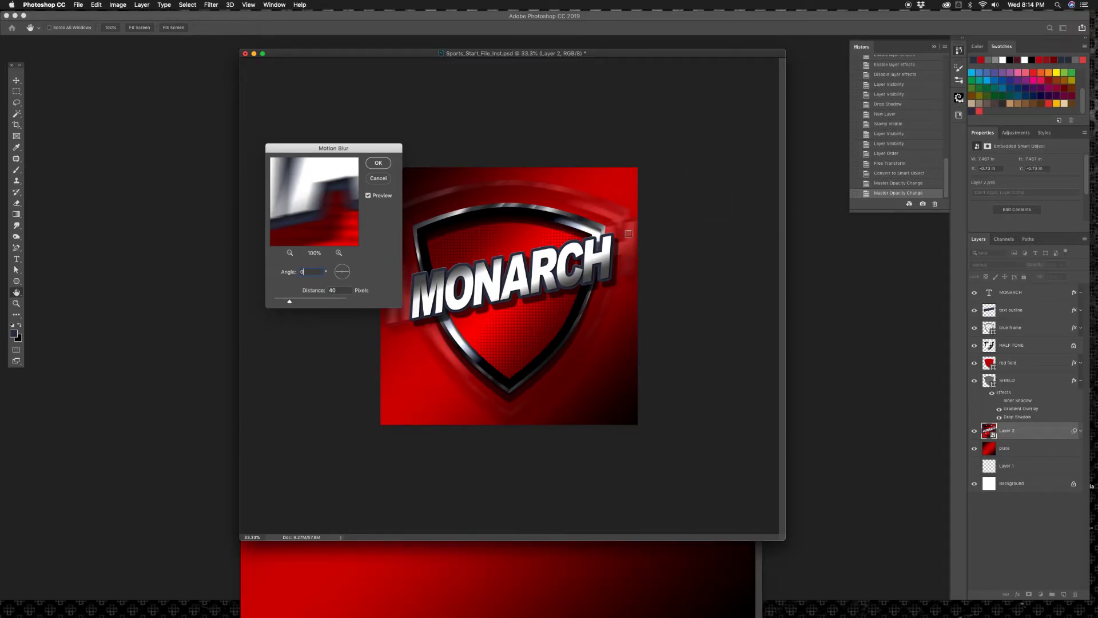
left_click(378, 163)
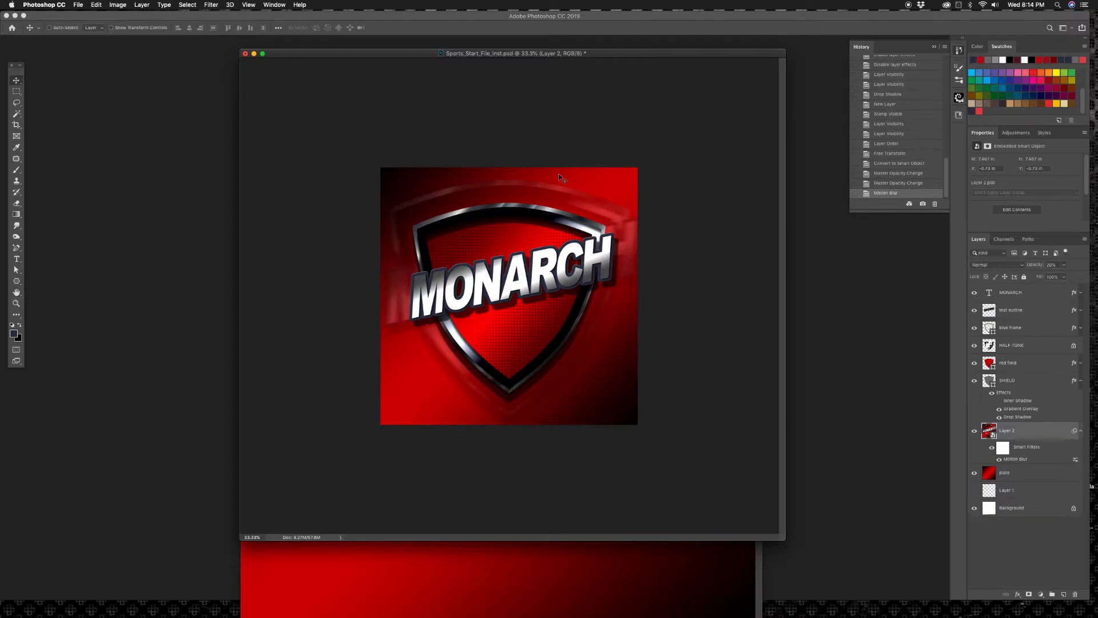
key("super+equal")
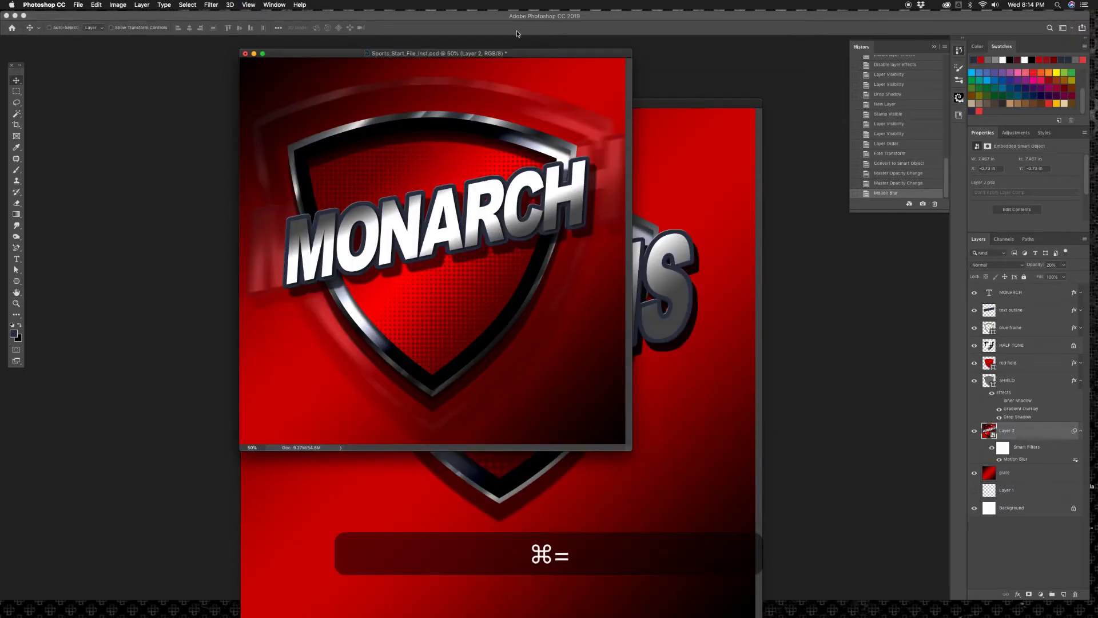
- Arrange the Falcons and MONARCH document windows side by side and zoom in on MONARCH
left_click(692, 103)
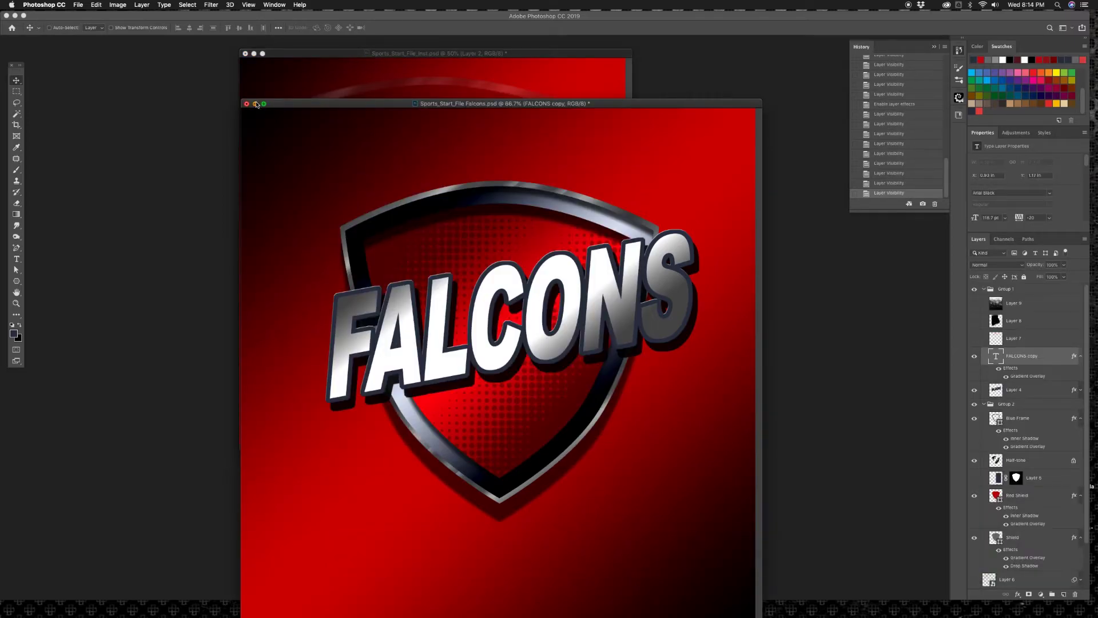
left_click(256, 104)
left_click_drag(389, 54, 452, 131)
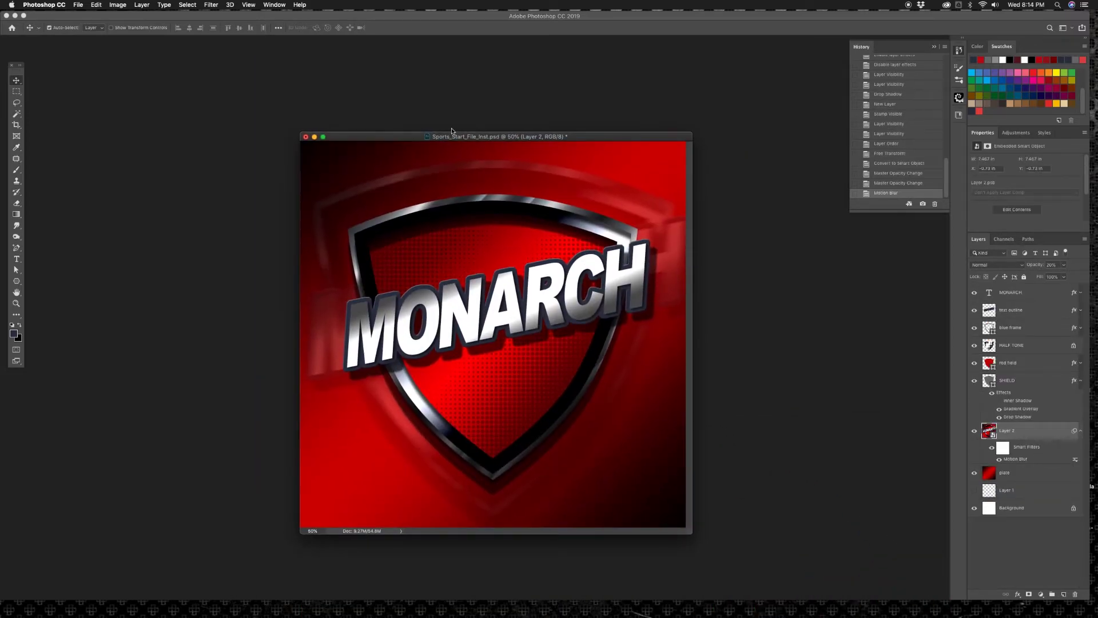
key("super+equal")
left_click_drag(588, 72, 528, 57)
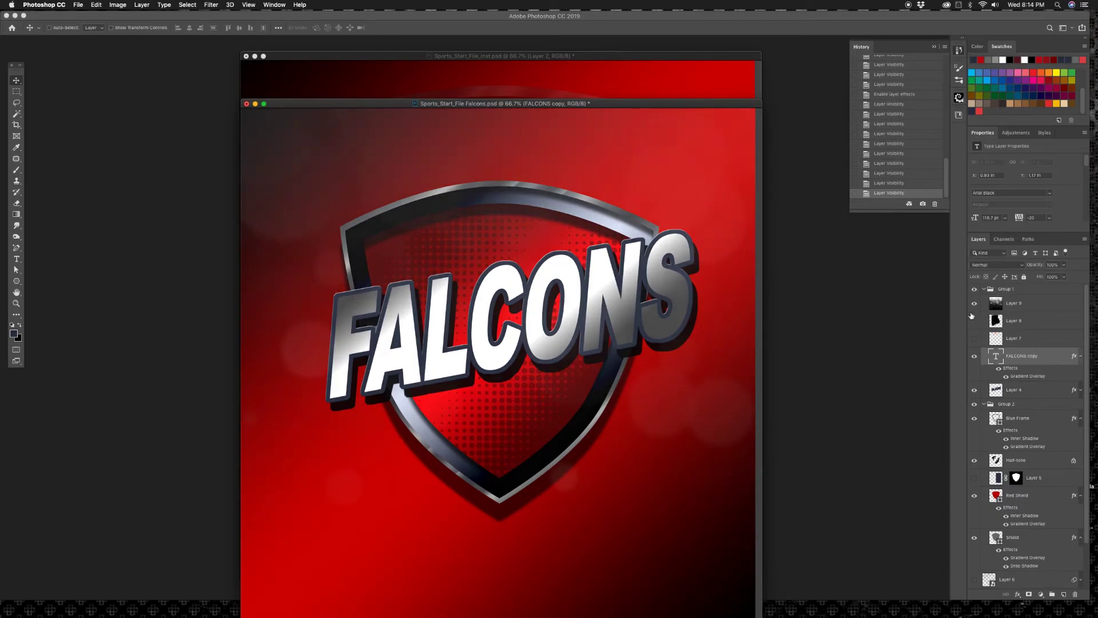
- In Falcons, show Layers 8 and 7 (sparks, fire, light streak), hide Layer 6, and return to MONARCH
left_click(974, 320)
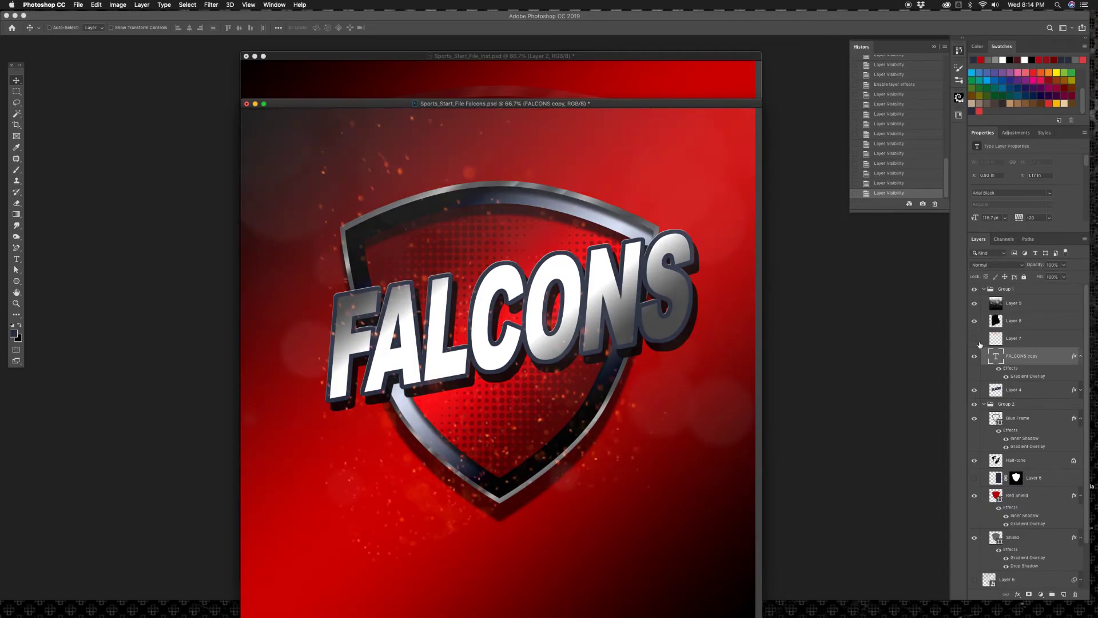
left_click(975, 339)
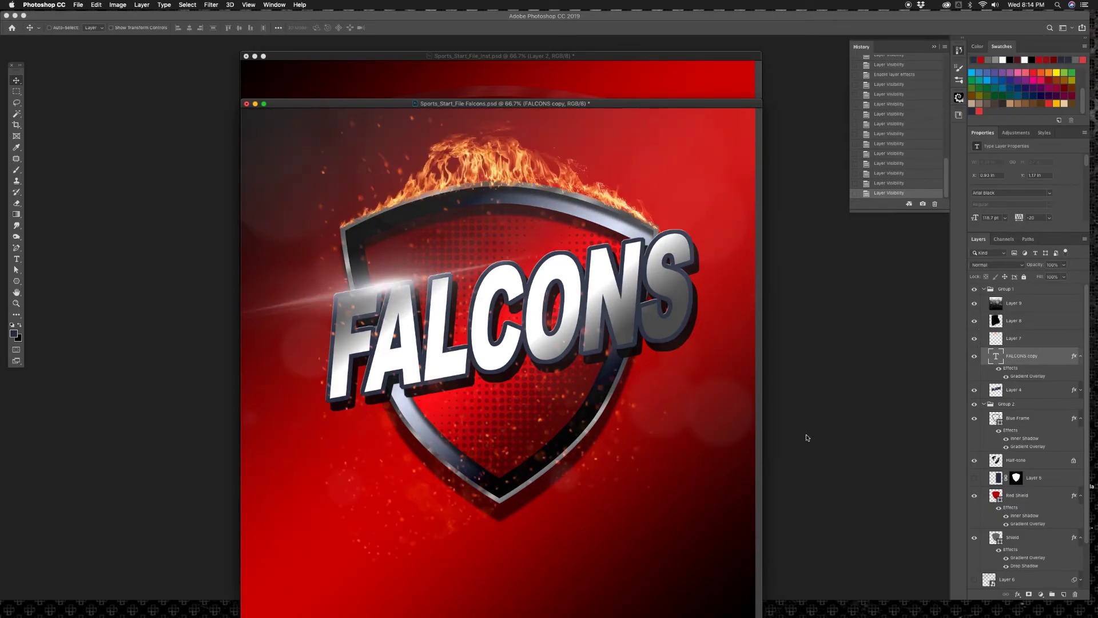
left_click(975, 477)
left_click(511, 82)
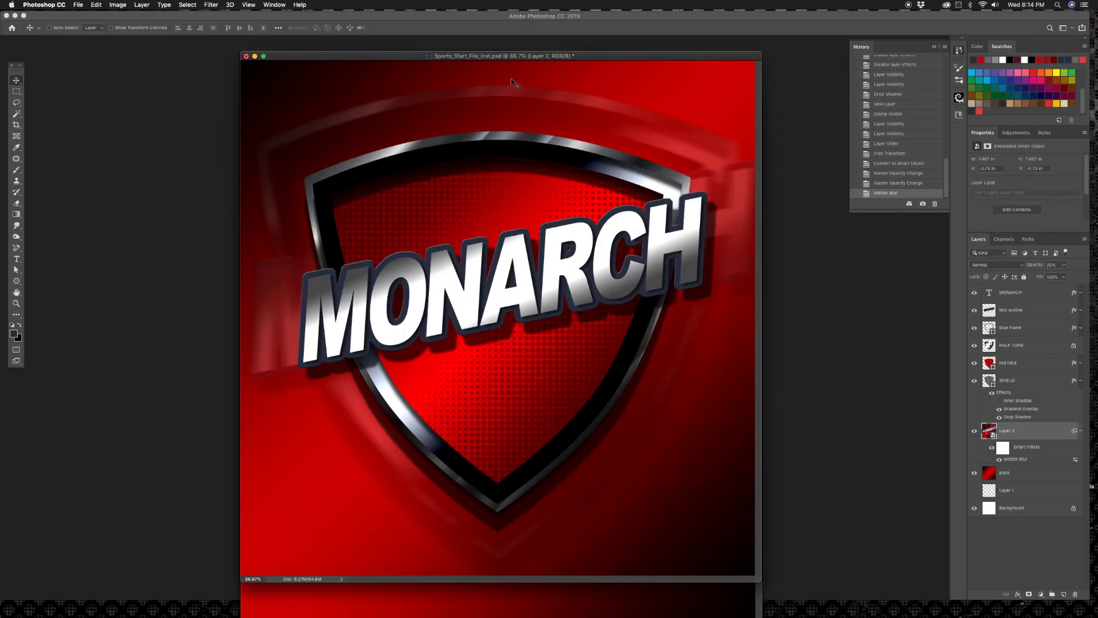